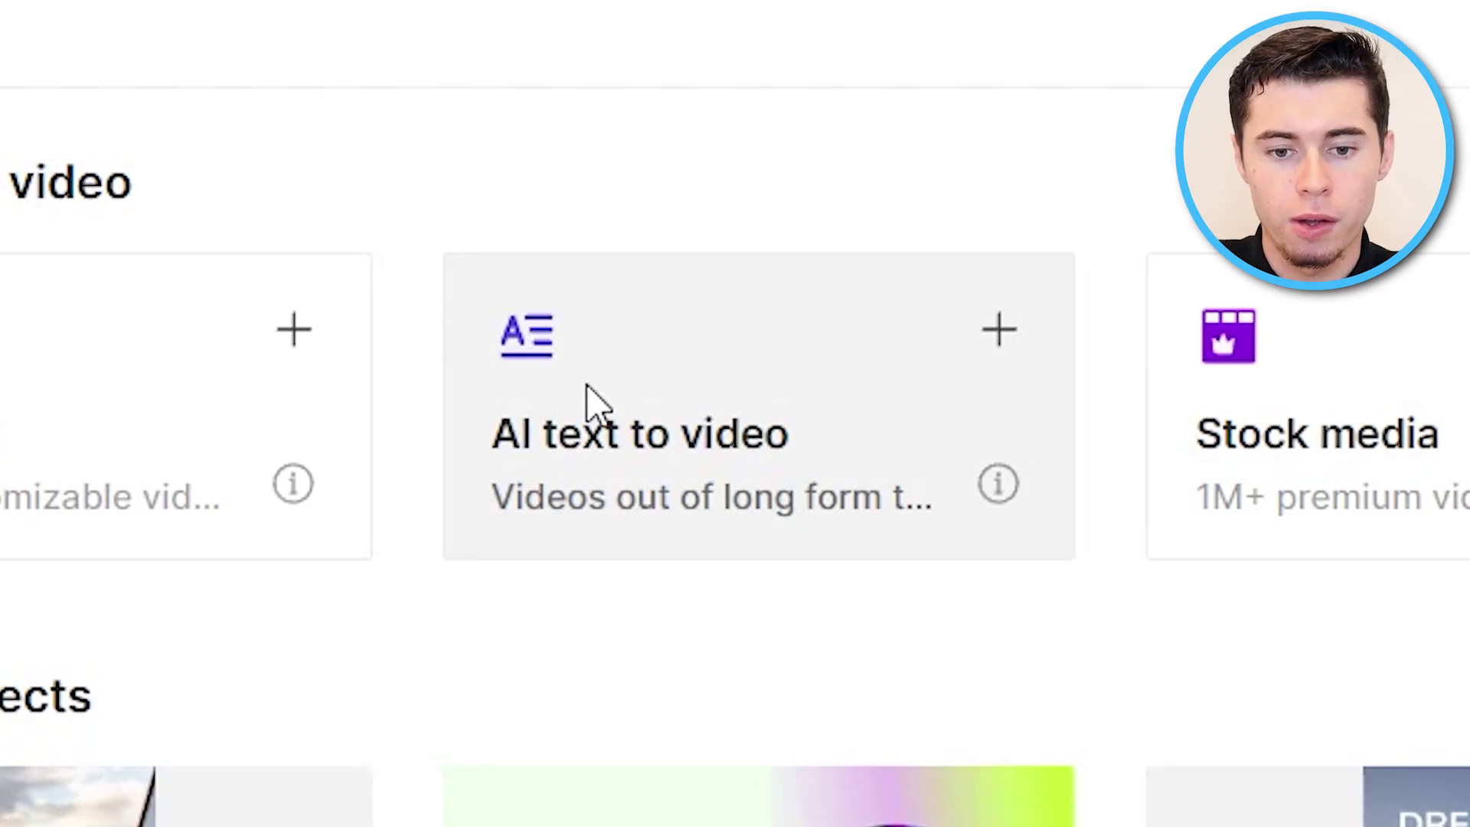
- Start an AI text to video project from the Interesting Historical Facts template in Landscape (16:9) format
{"action": "left_click", "coordinate": [738, 420]}
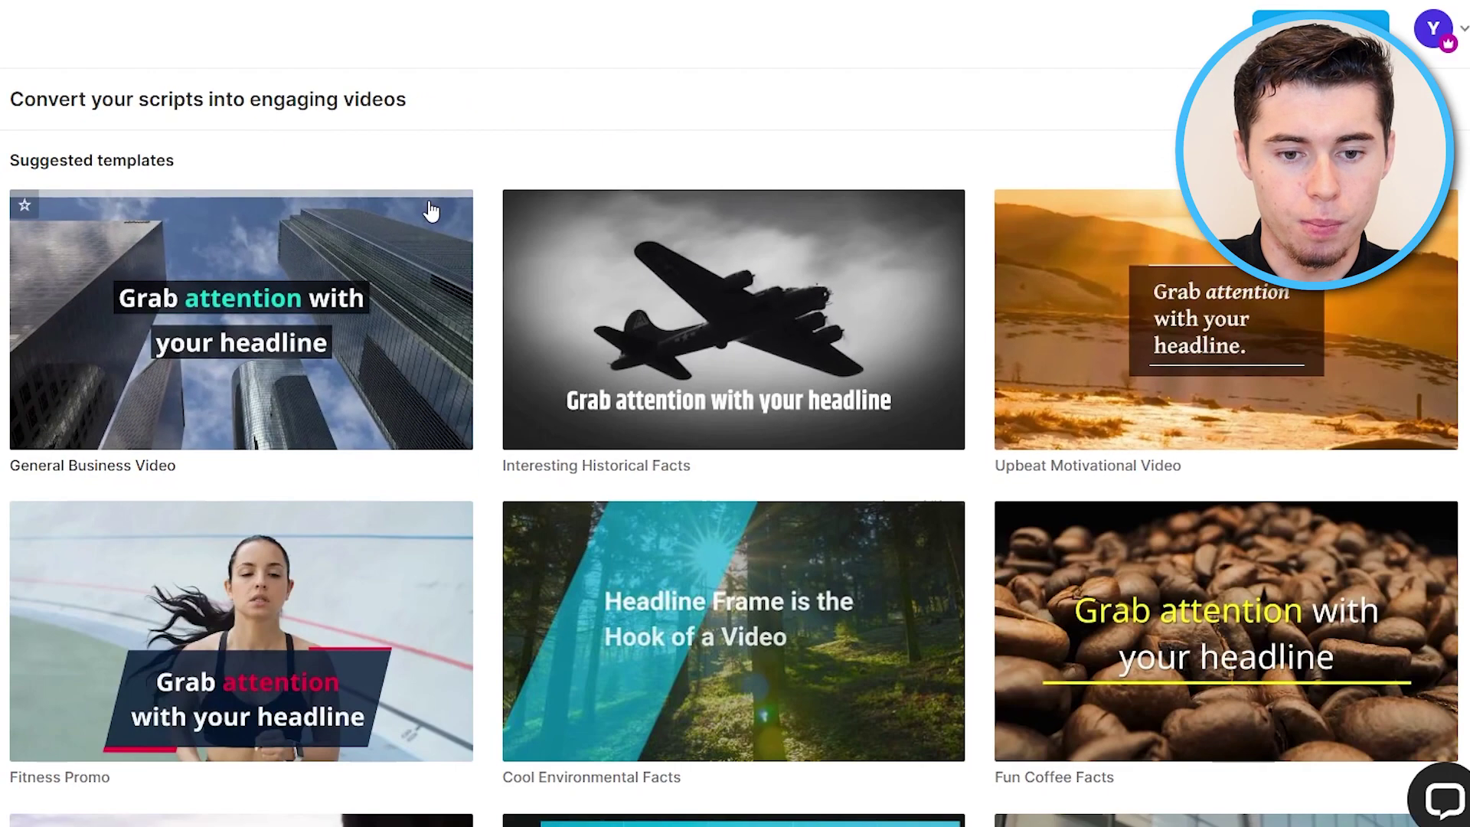
{"action": "mouse_move", "coordinate": [646, 331]}
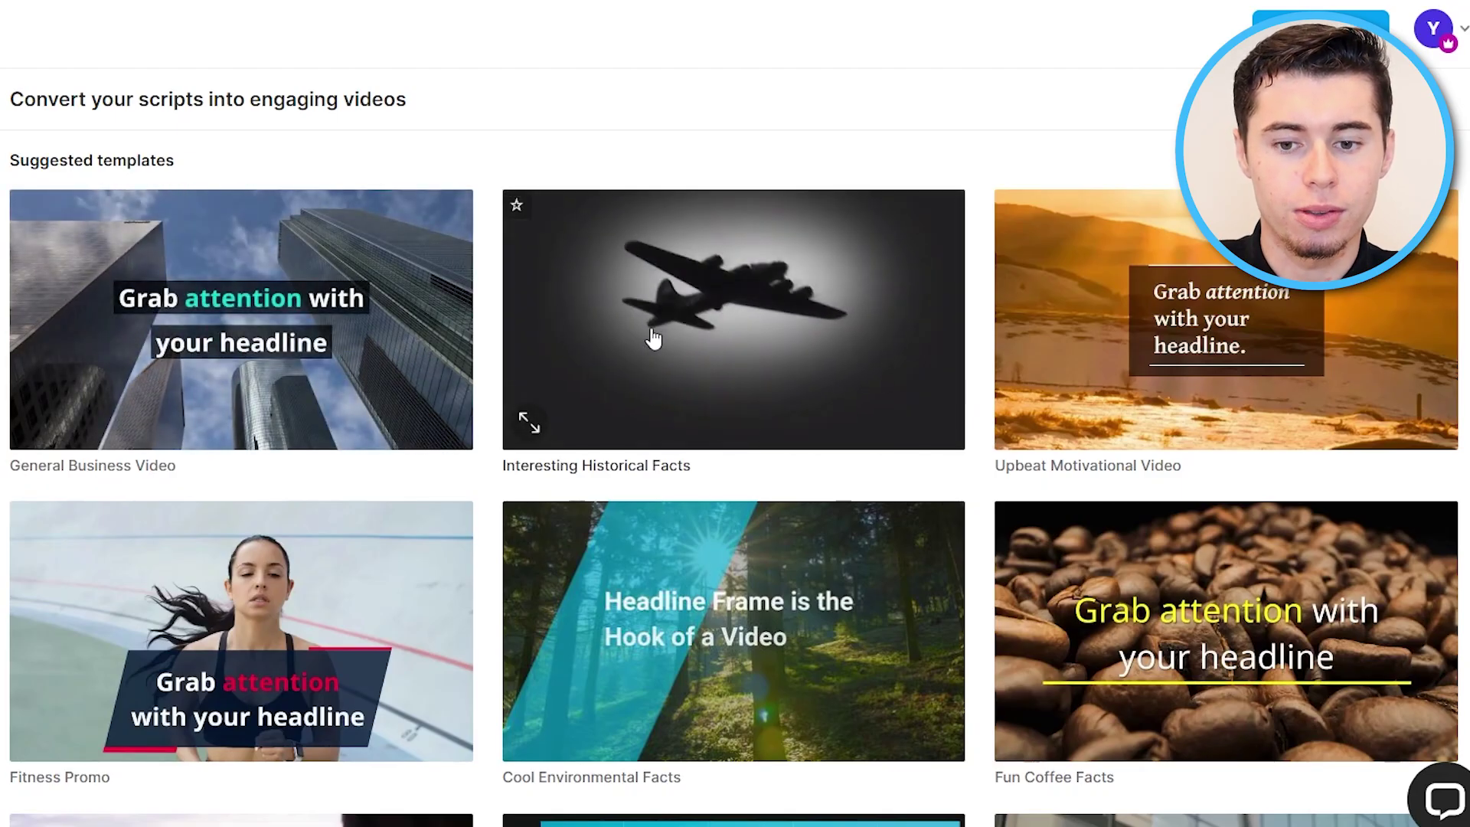
{"action": "scroll", "coordinate": [674, 383], "scroll_direction": "down", "scroll_amount": 20}
{"action": "scroll", "coordinate": [712, 482], "scroll_direction": "down", "scroll_amount": 20}
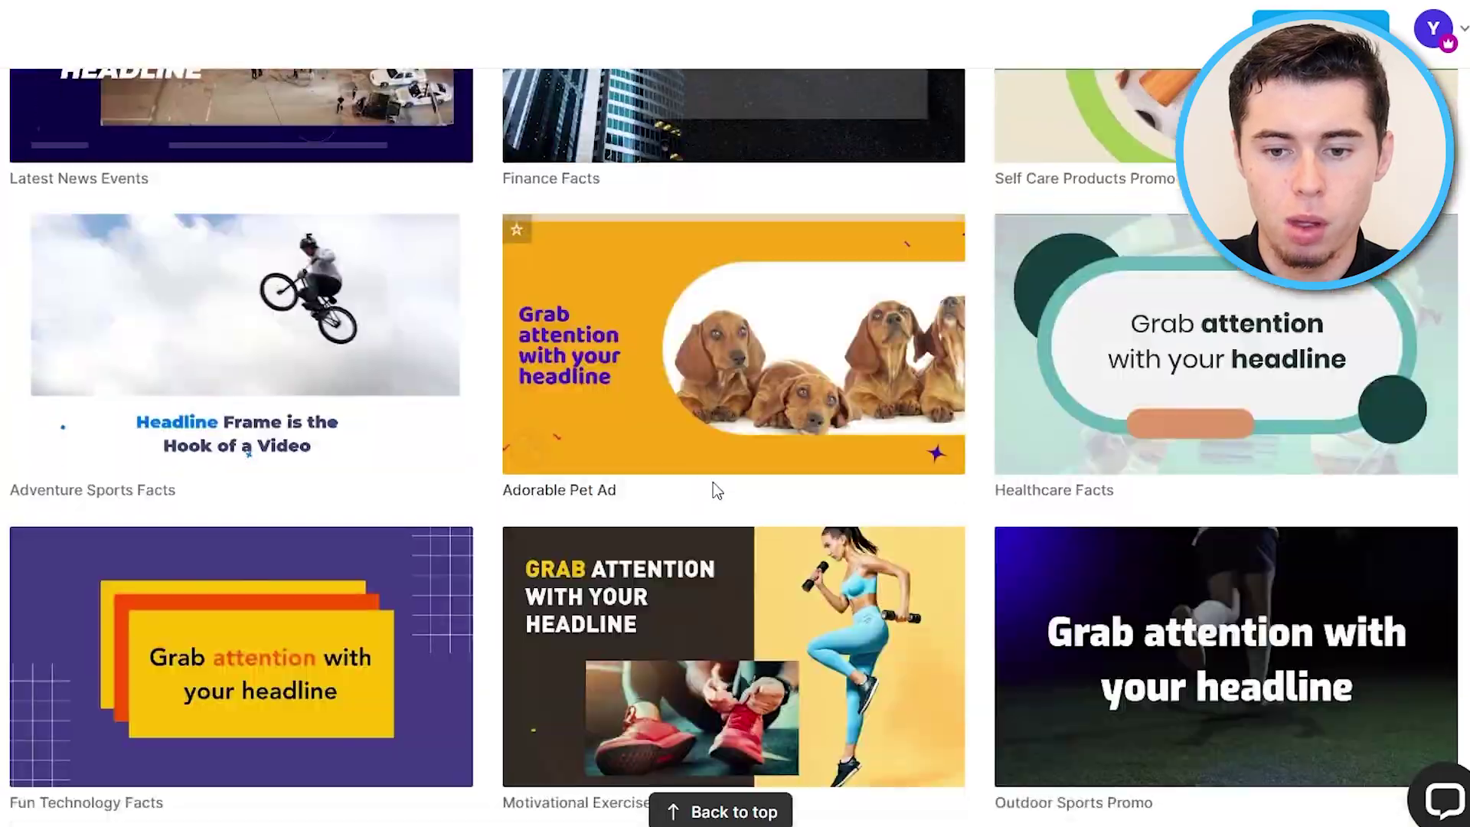
{"action": "scroll", "coordinate": [713, 490], "scroll_direction": "down", "scroll_amount": 20}
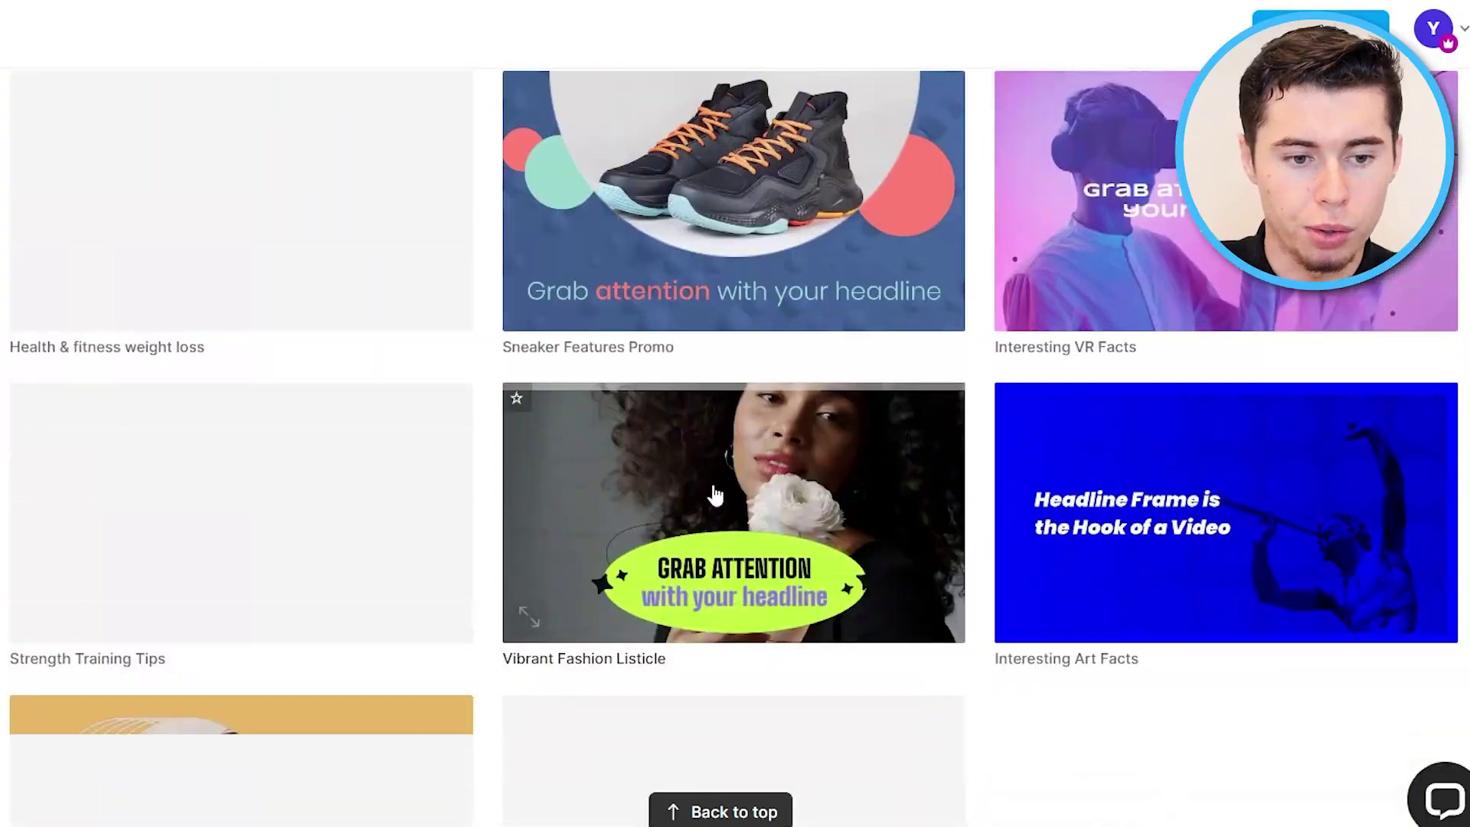
{"action": "scroll", "coordinate": [713, 494], "scroll_direction": "up", "scroll_amount": 20}
{"action": "scroll", "coordinate": [565, 437], "scroll_direction": "up", "scroll_amount": 20}
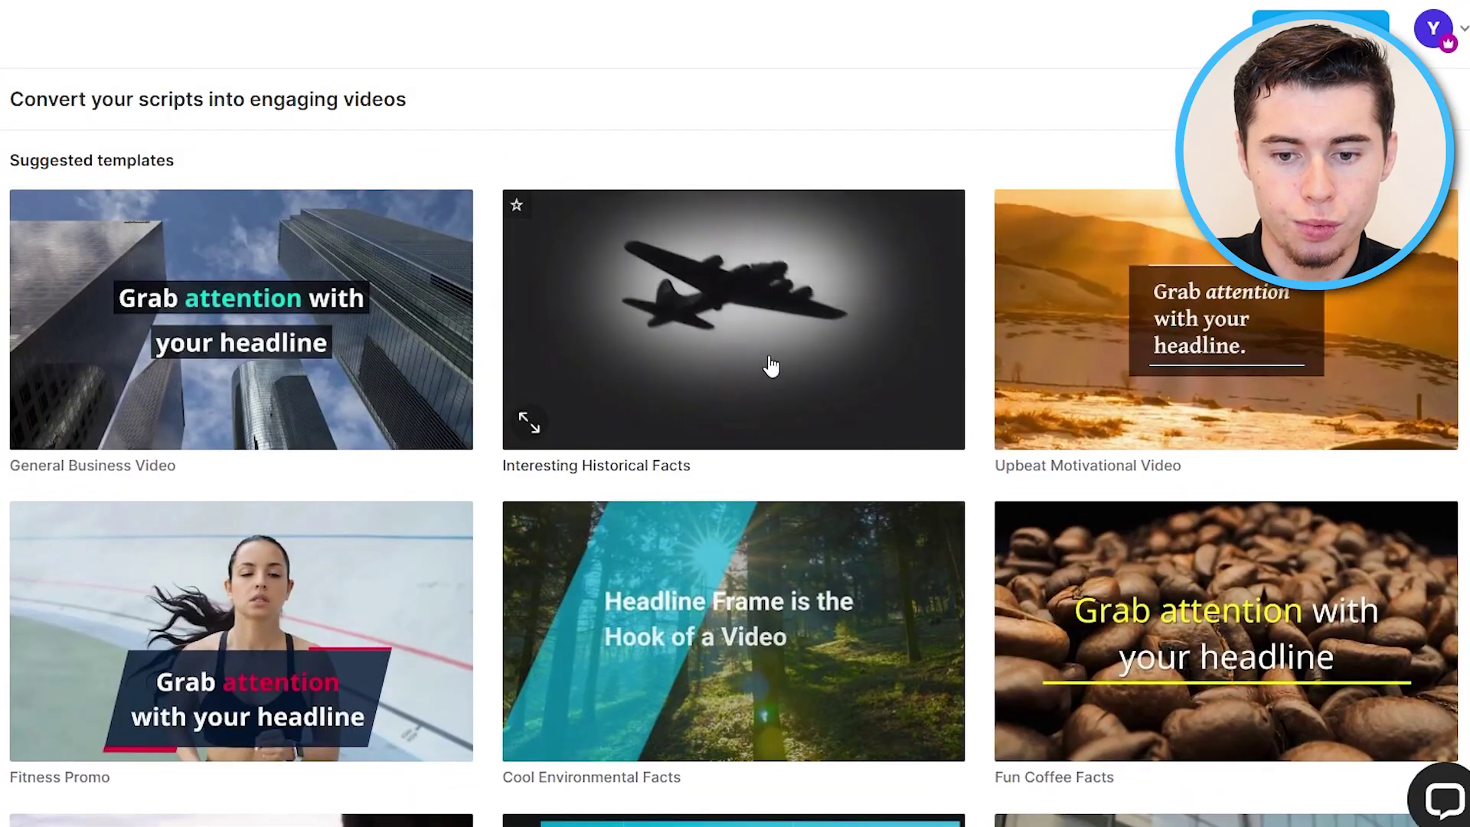
{"action": "left_click", "coordinate": [770, 364]}
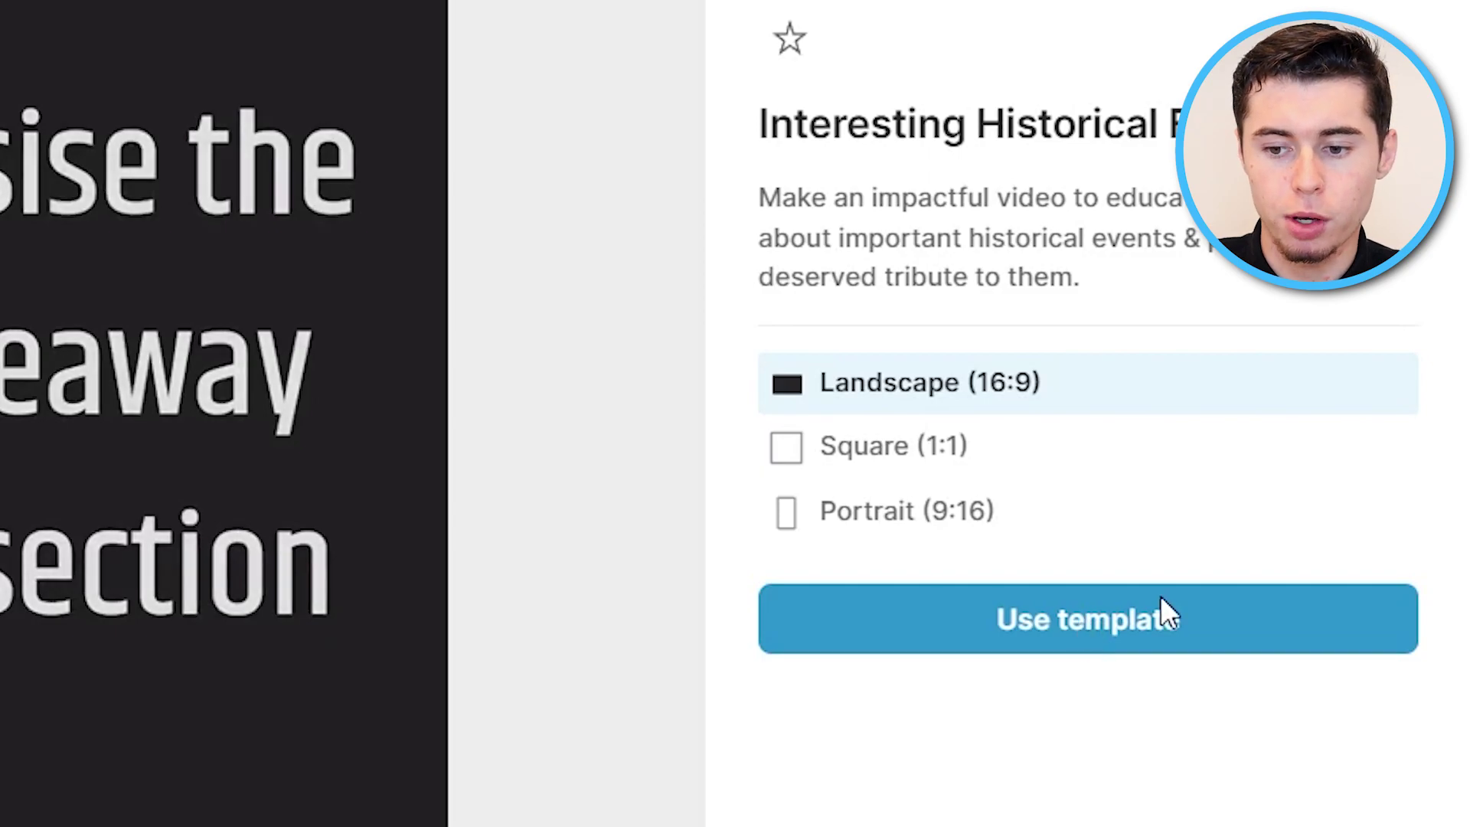
{"action": "left_click", "coordinate": [1101, 624]}
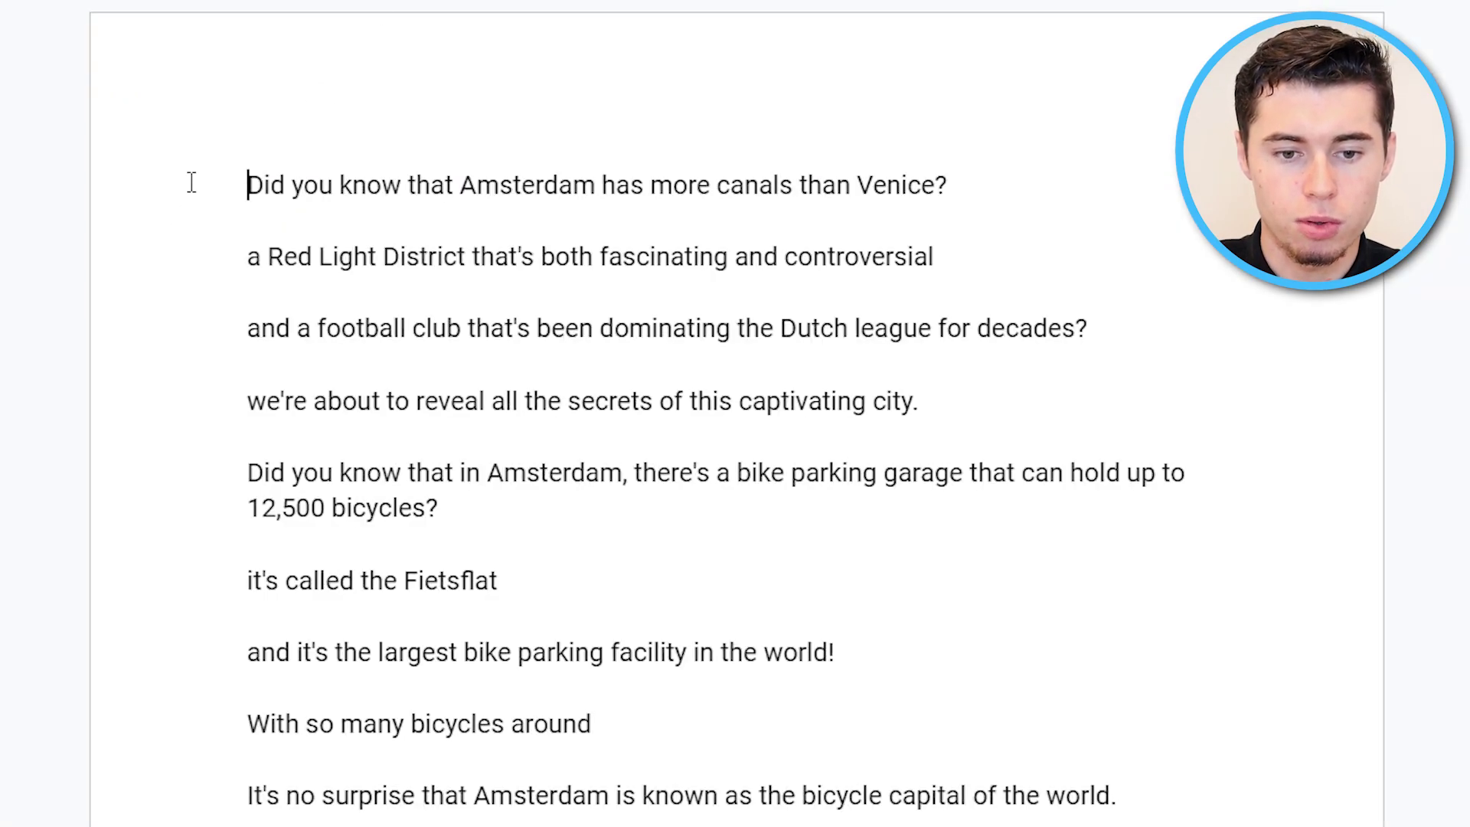
- Copy the Amsterdam script from the text document into the project's script field and clear the field again
{"action": "left_click_drag", "start_coordinate": [190, 184], "coordinate": [766, 823]}
{"action": "scroll", "coordinate": [751, 712], "scroll_direction": "down", "scroll_amount": 3}
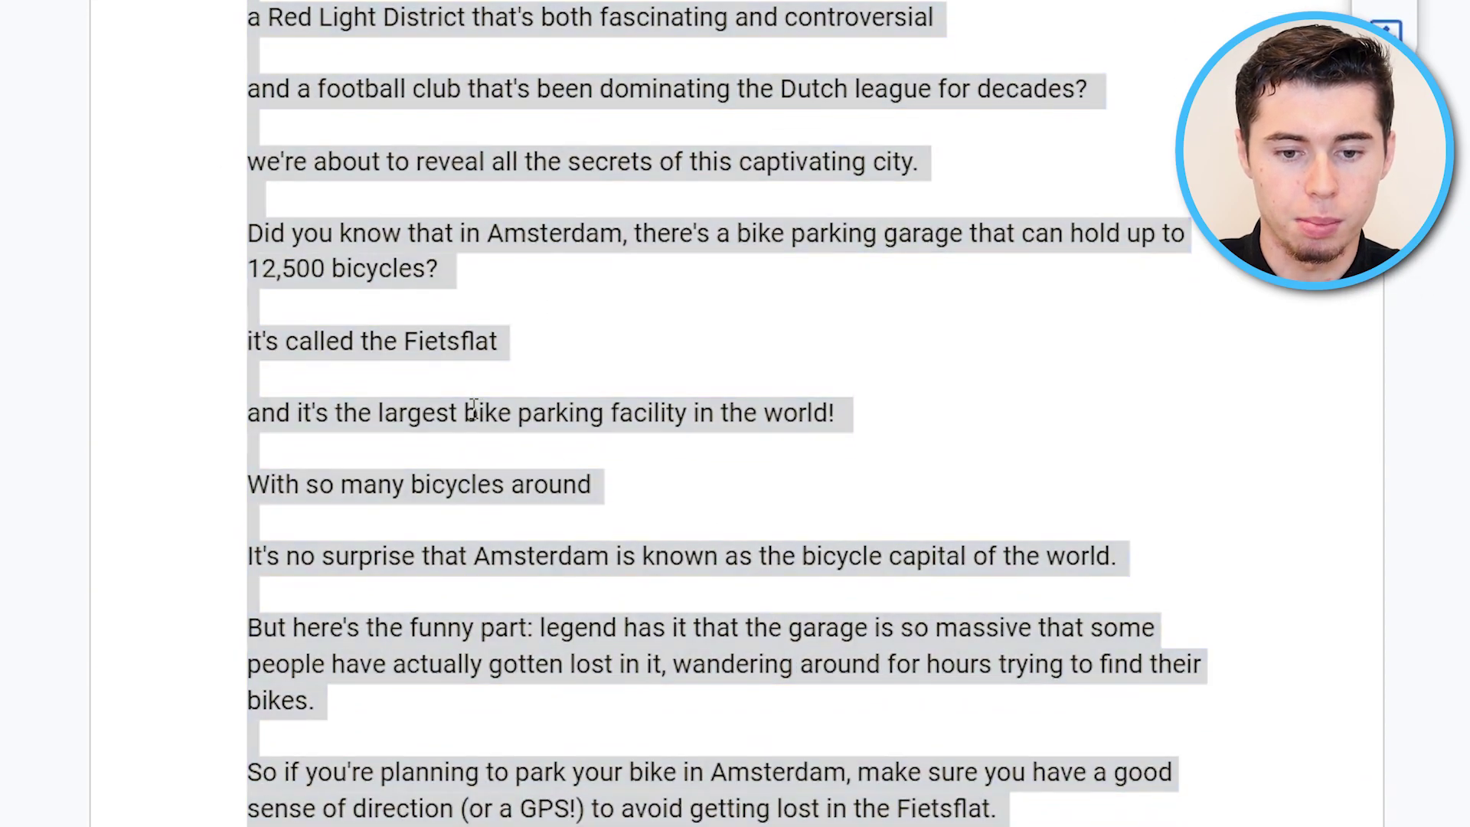
{"action": "right_click", "coordinate": [476, 414]}
{"action": "left_click", "coordinate": [590, 220]}
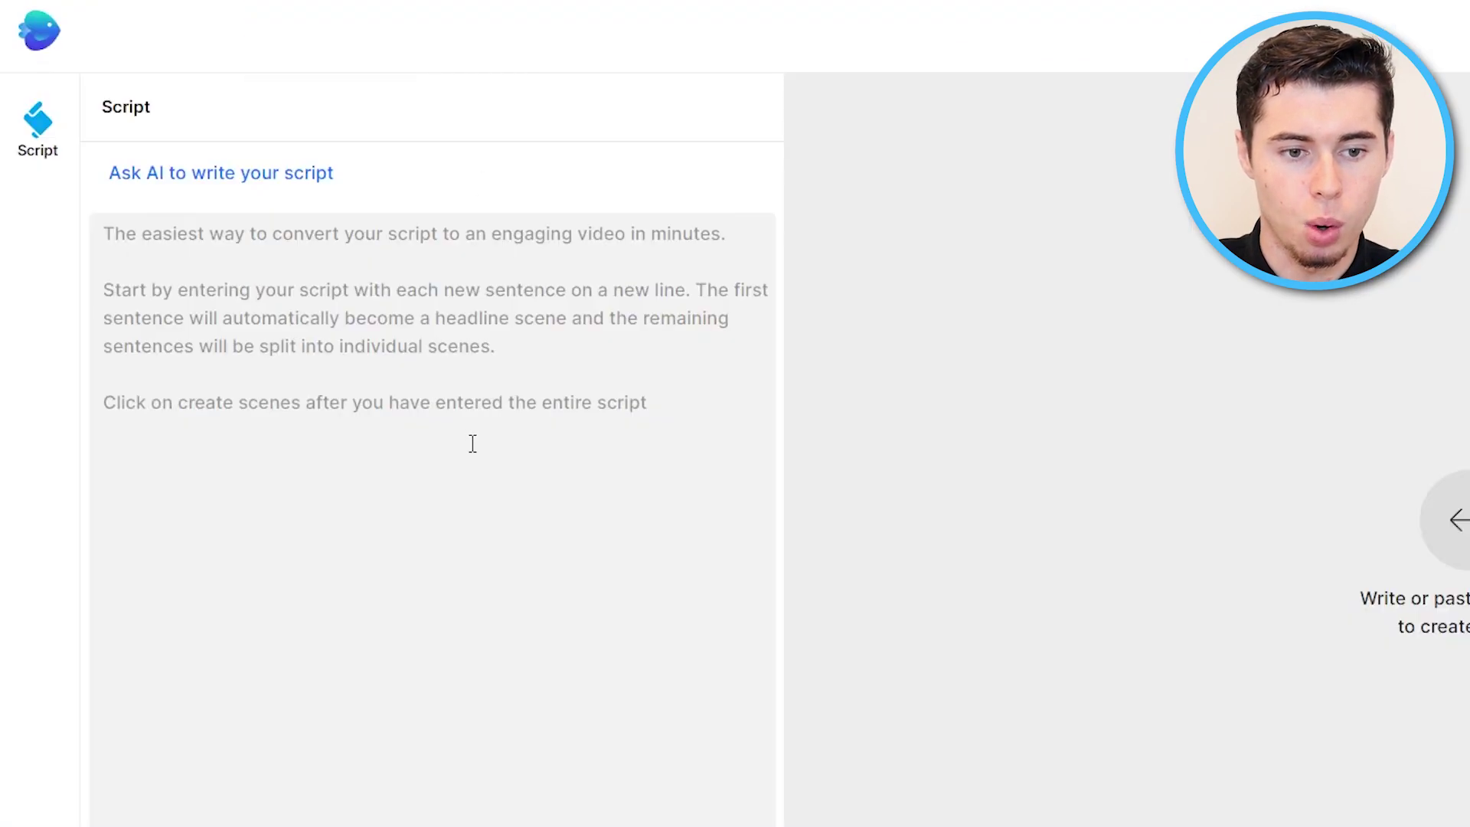
{"action": "left_click", "coordinate": [469, 439]}
{"action": "key", "text": "ctrl+v"}
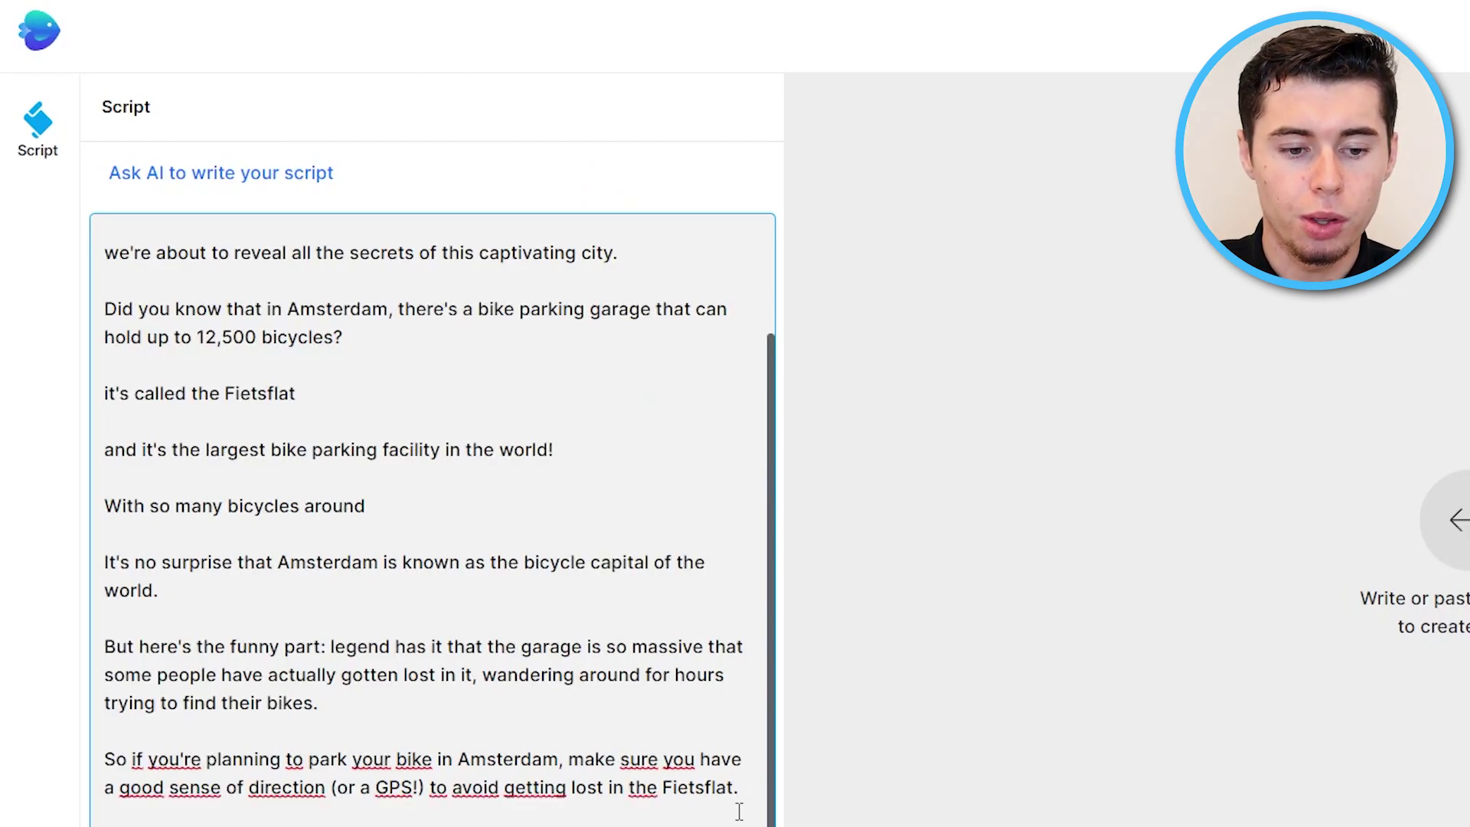
{"action": "key", "text": "ctrl+a"}
{"action": "key", "text": "BackSpace"}
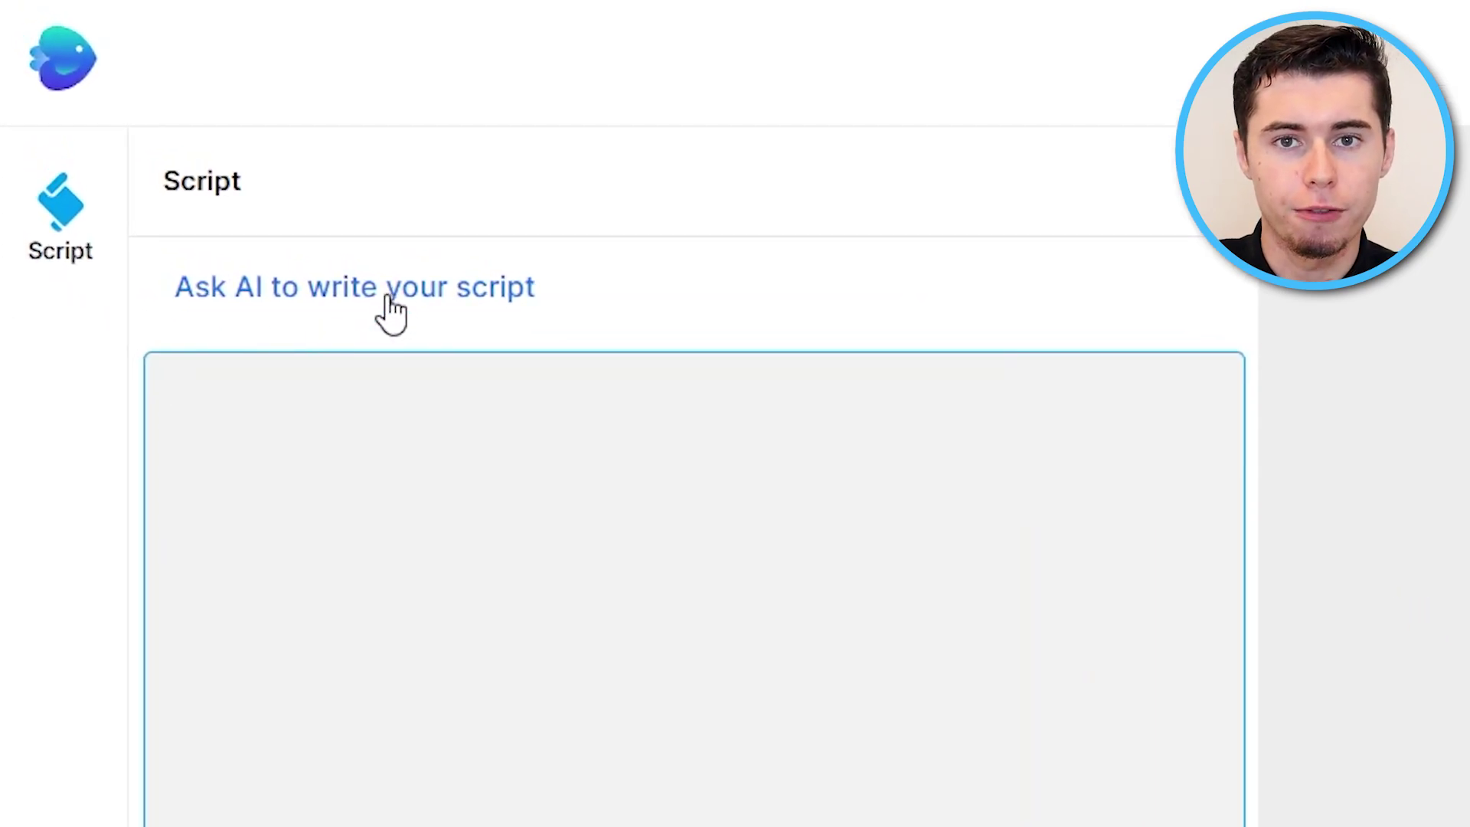
- Have AI generate a script from the prompt "i want a script for a video about things to do in amsterdam. including restaurants and tourist attractions"
{"action": "left_click", "coordinate": [386, 311]}
{"action": "left_click", "coordinate": [427, 272]}
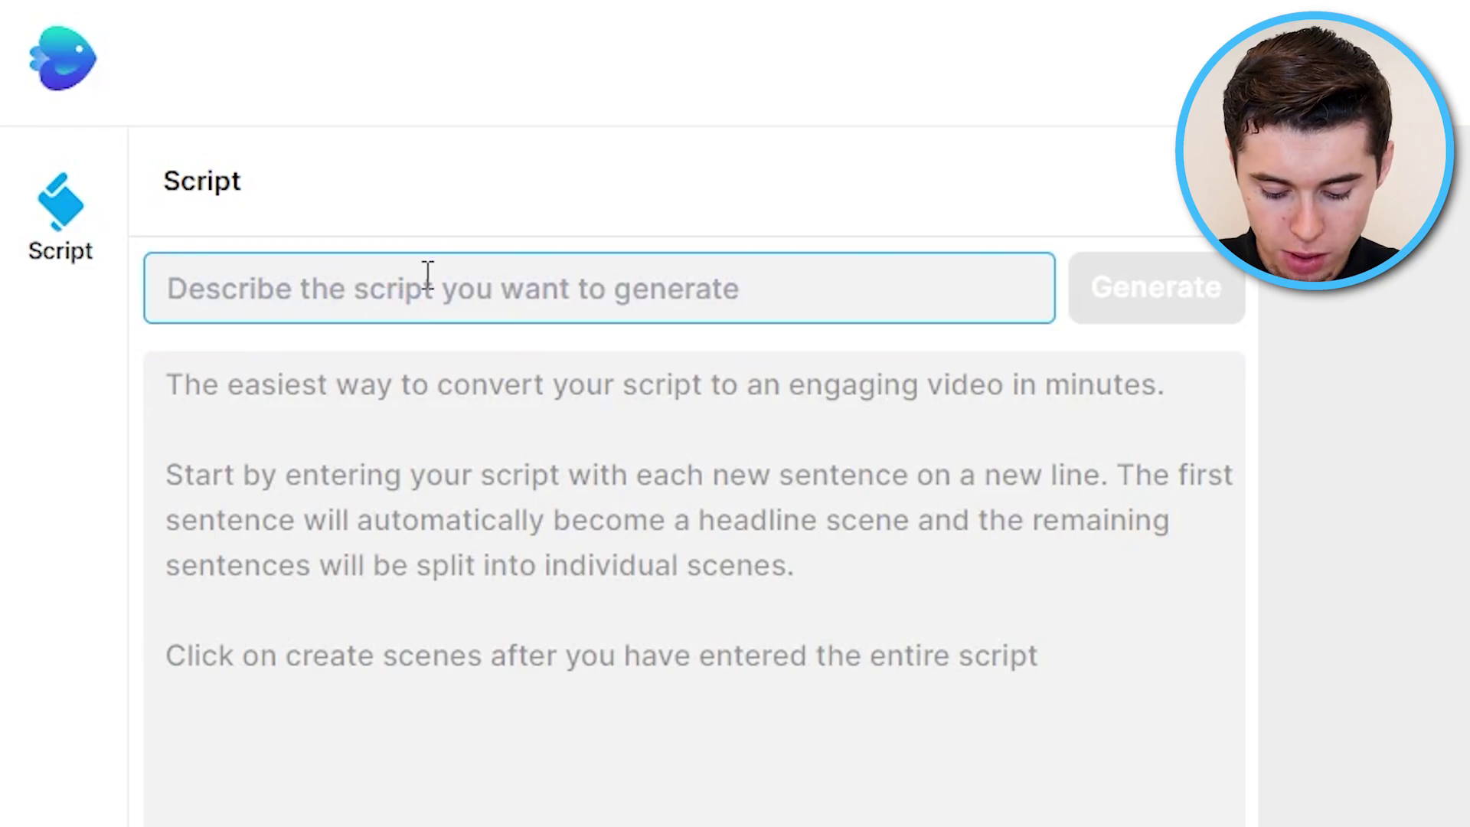
{"action": "type", "text": "i want a script f"}
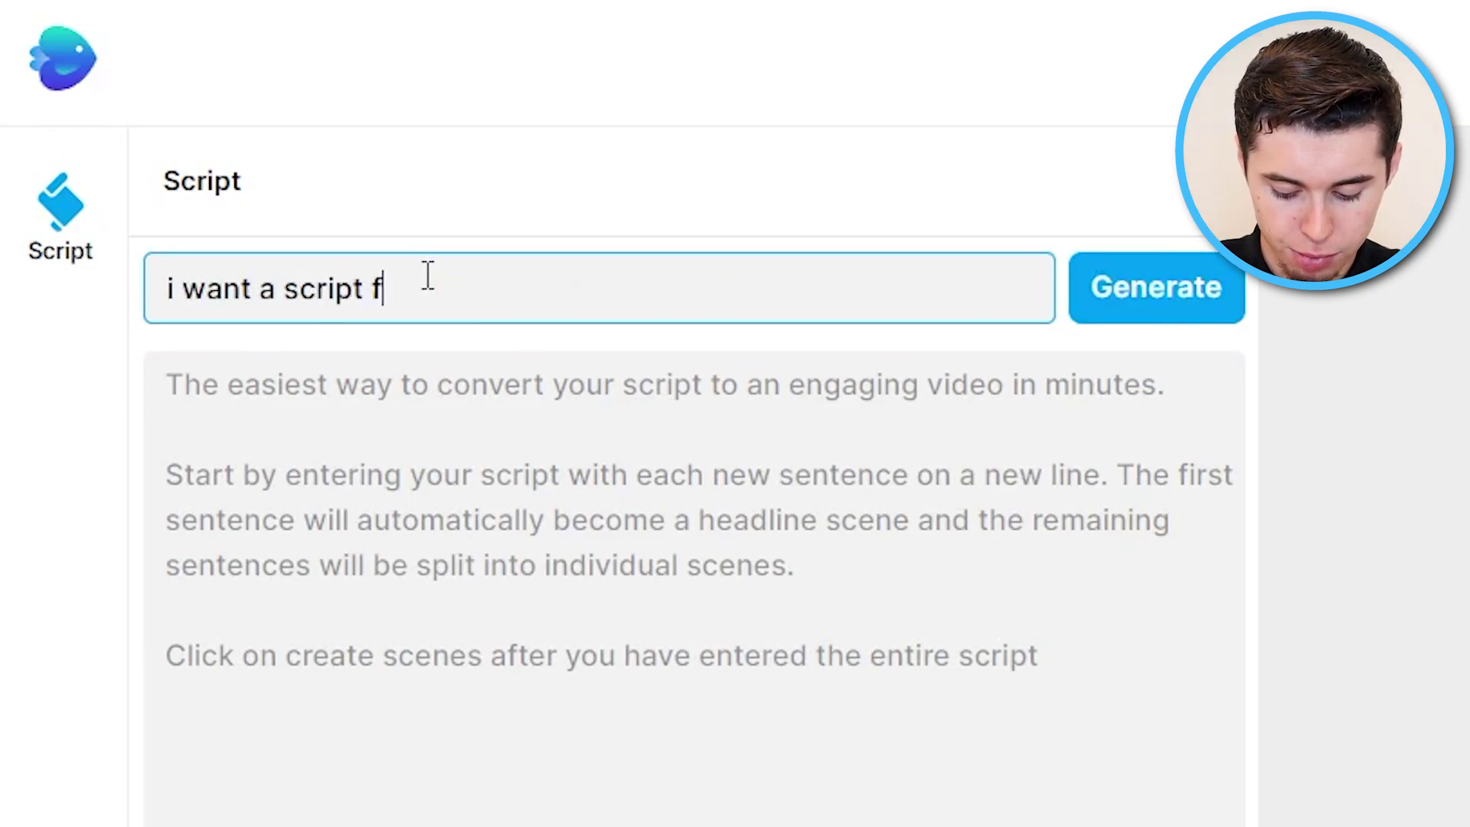
{"action": "type", "text": "or a video av"}
{"action": "key", "text": "BackSpace"}
{"action": "type", "text": "bout t"}
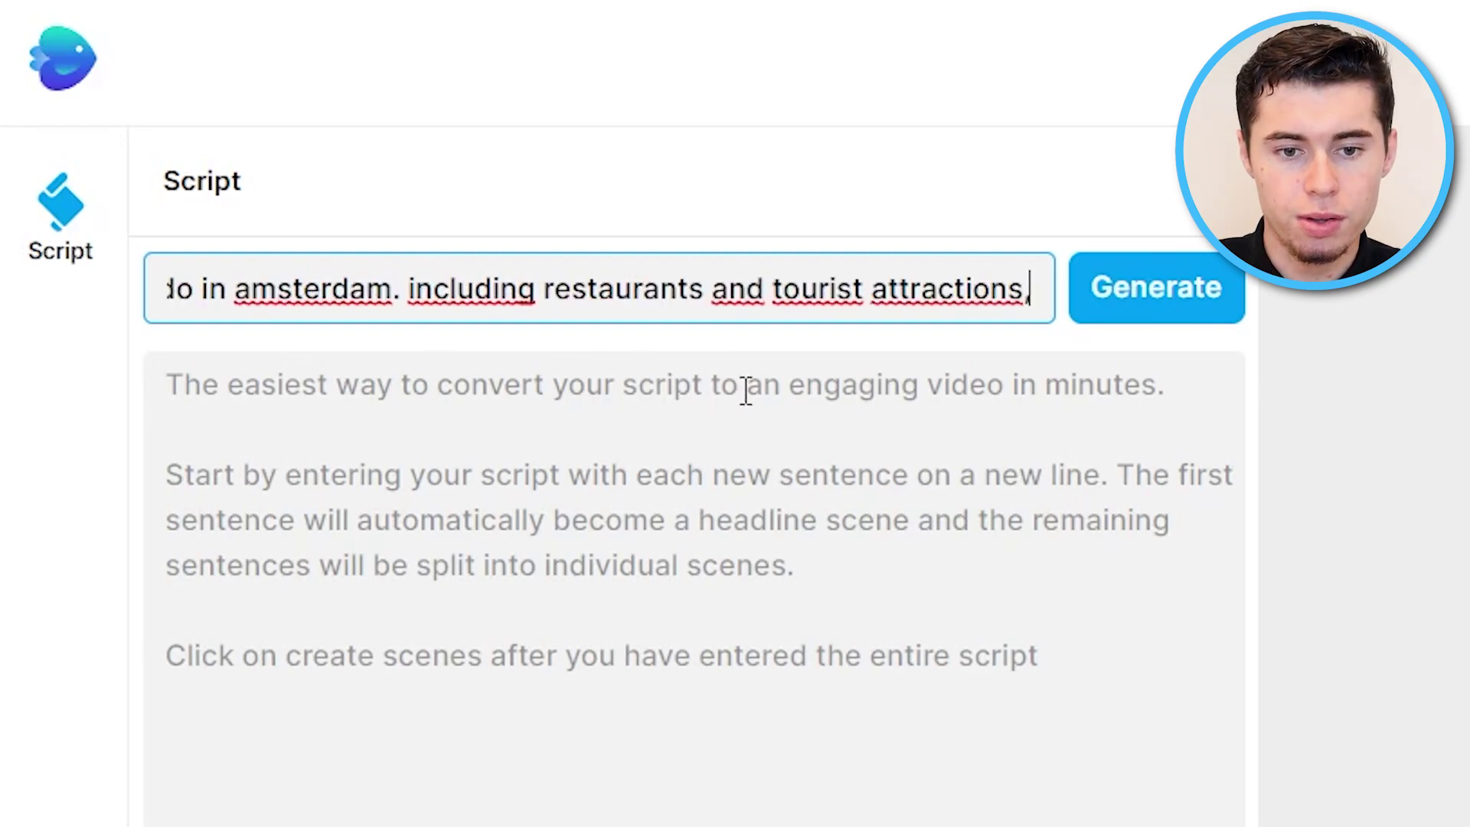
{"action": "key", "text": "BackSpace"}
{"action": "left_click", "coordinate": [1203, 284]}
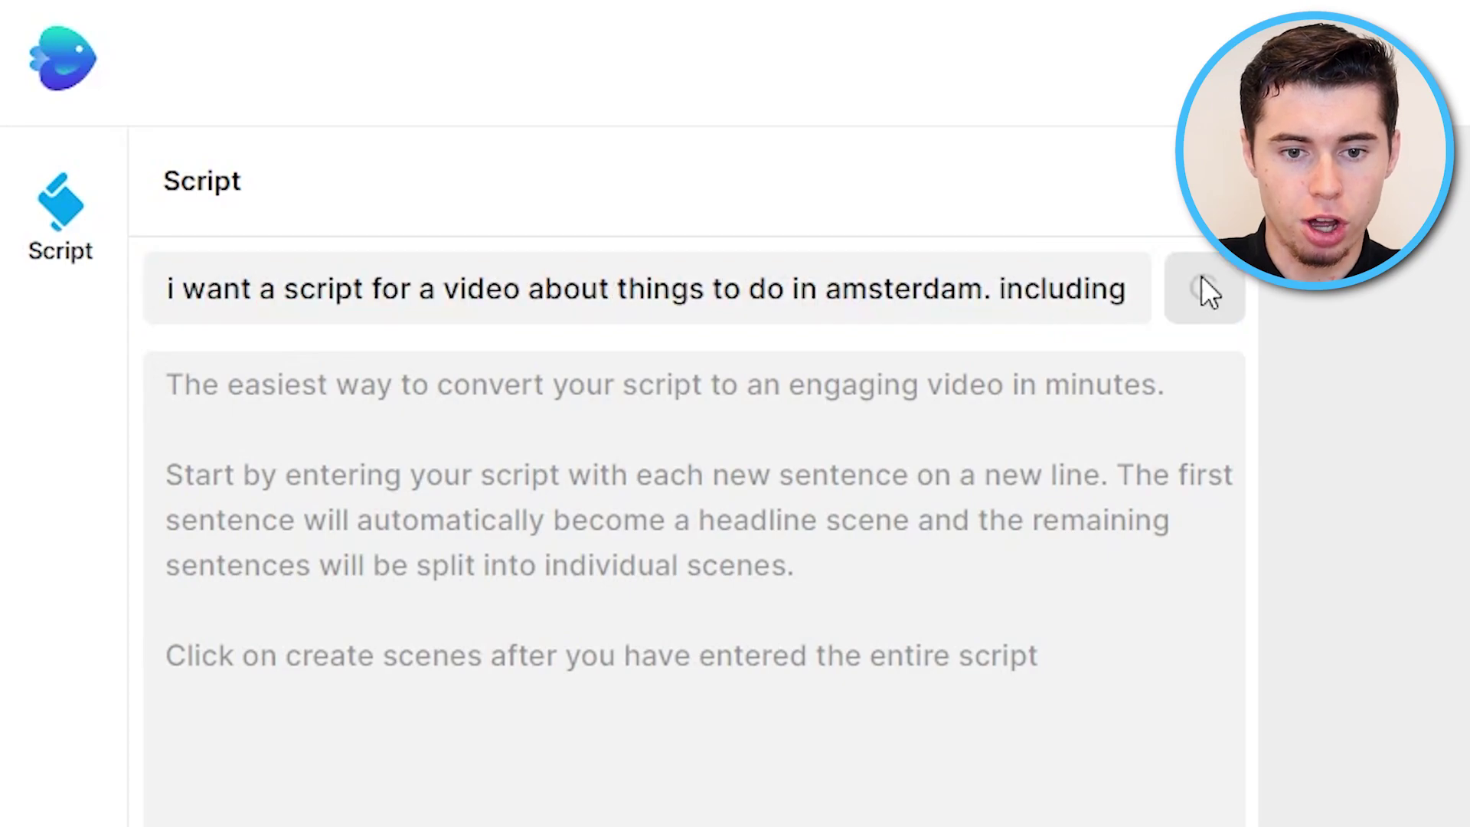
{"action": "left_click", "coordinate": [1196, 294]}
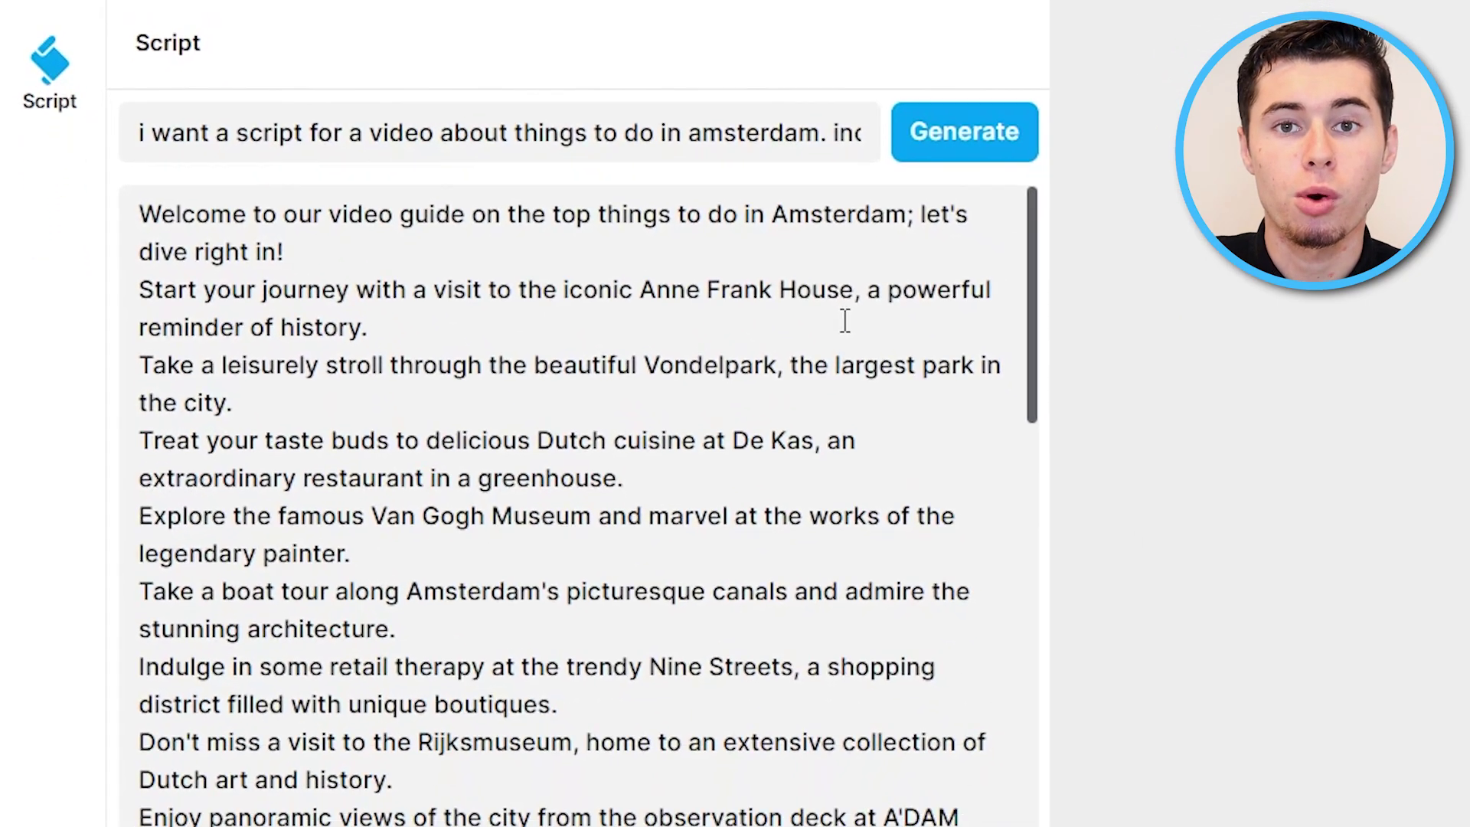
- Look through the generated script and set auto-suggested images and videos to iStock and Premium, with Free excluded
{"action": "scroll", "coordinate": [724, 528], "scroll_direction": "down", "scroll_amount": 10}
{"action": "scroll", "coordinate": [725, 528], "scroll_direction": "up", "scroll_amount": 10}
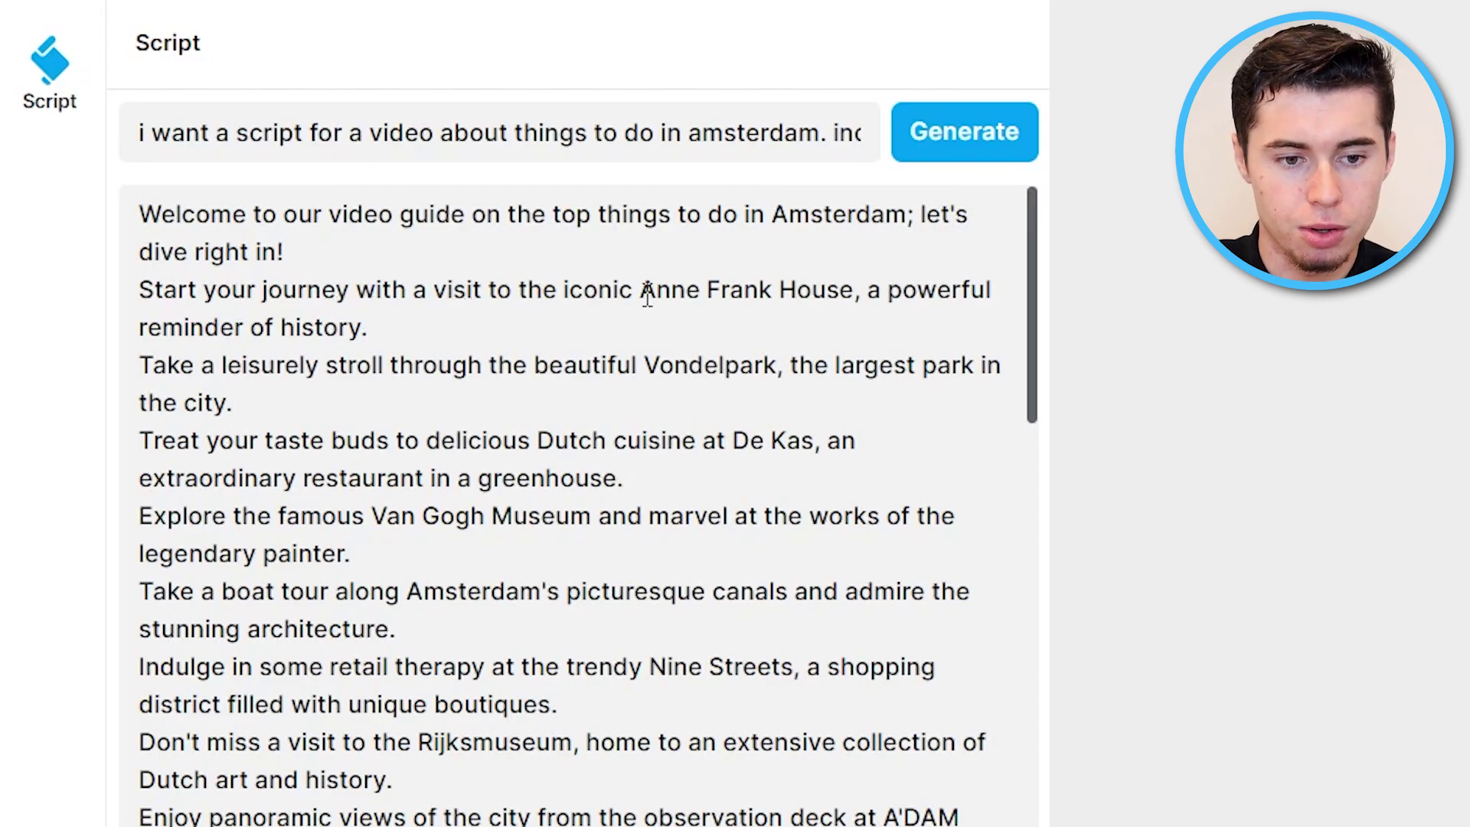
{"action": "scroll", "coordinate": [647, 382], "scroll_direction": "down", "scroll_amount": 20}
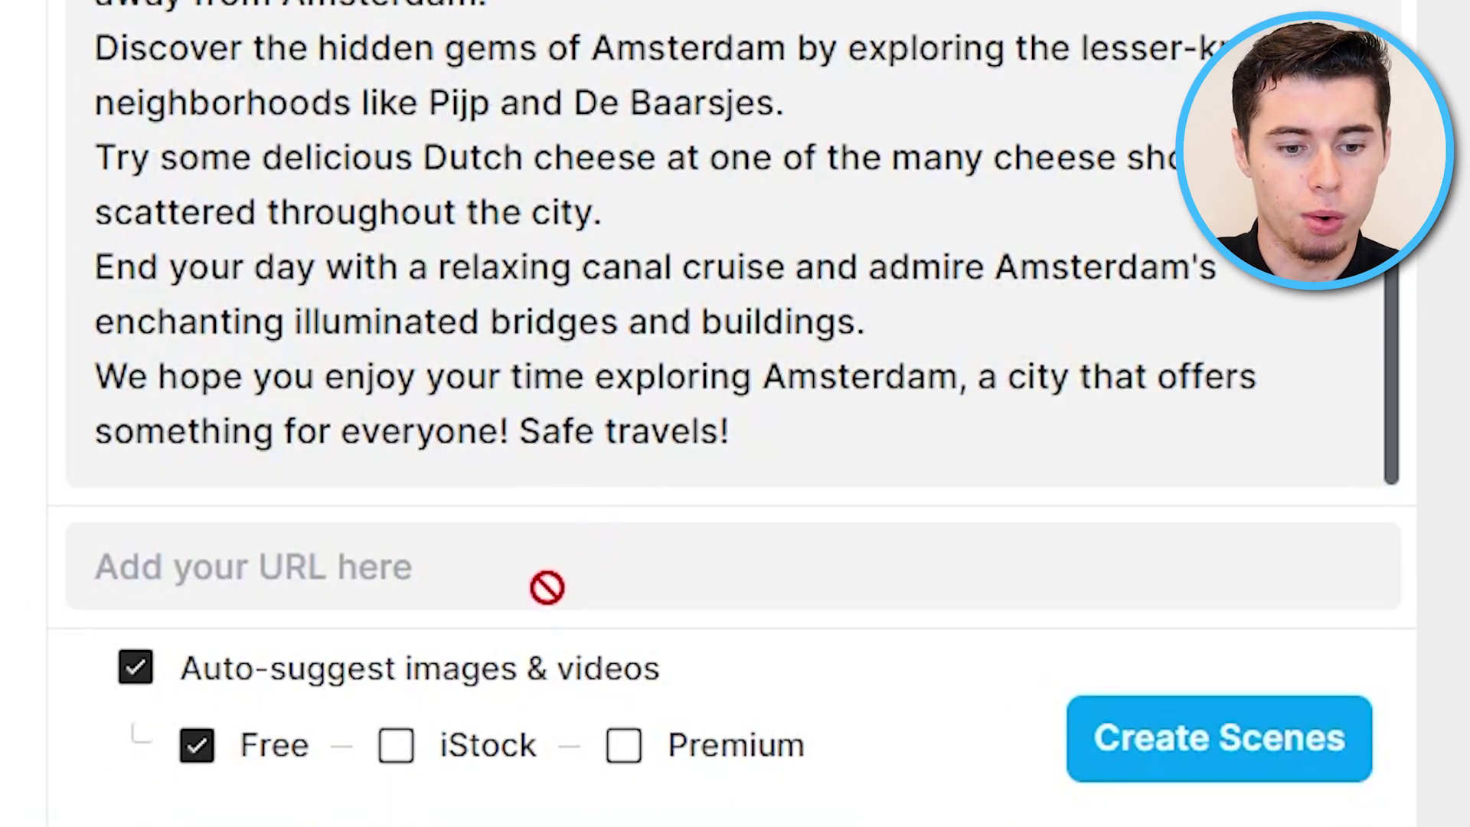
{"action": "left_click", "coordinate": [195, 746]}
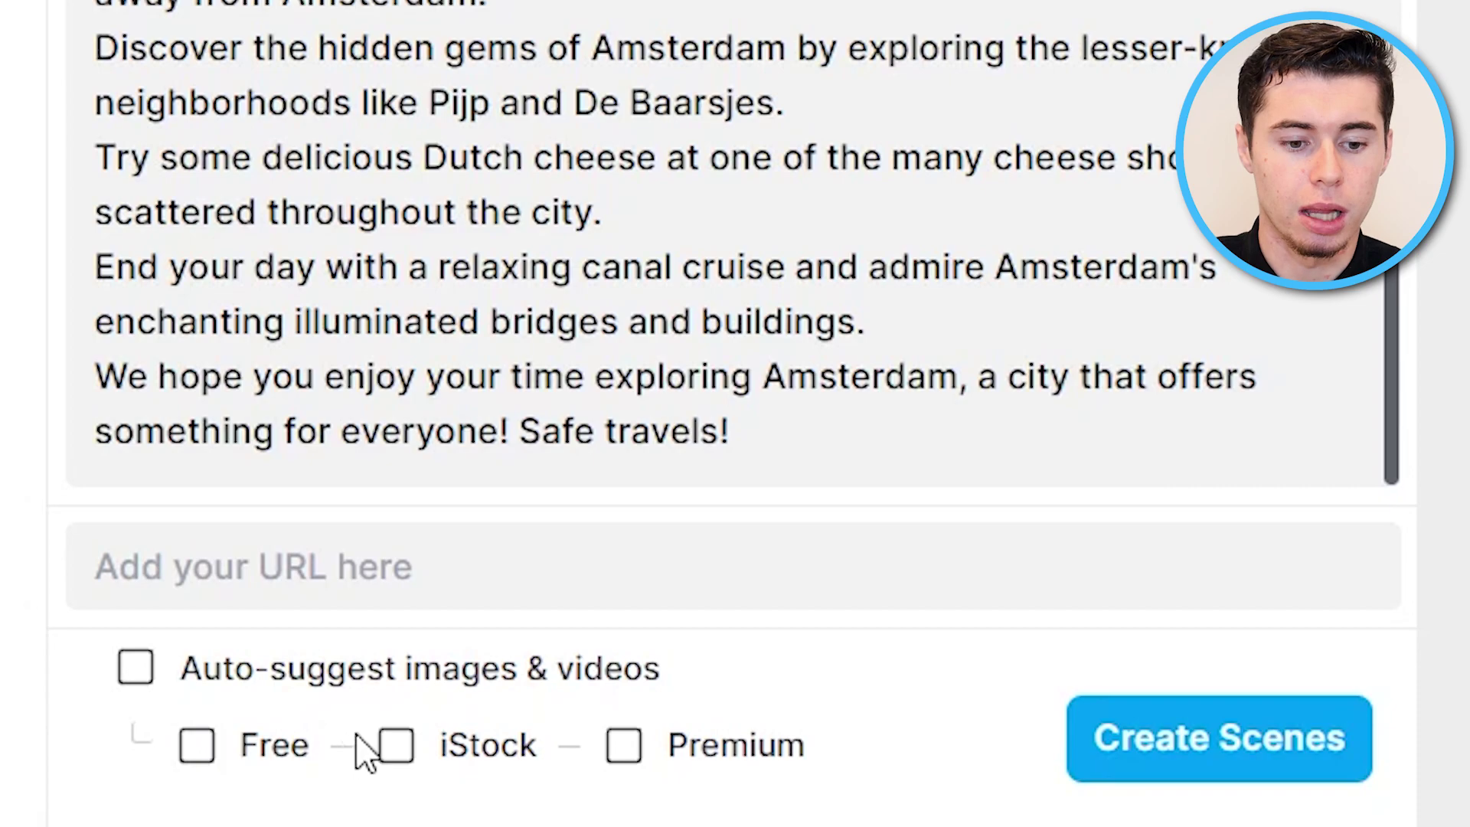
{"action": "left_click", "coordinate": [396, 747]}
{"action": "left_click", "coordinate": [624, 746]}
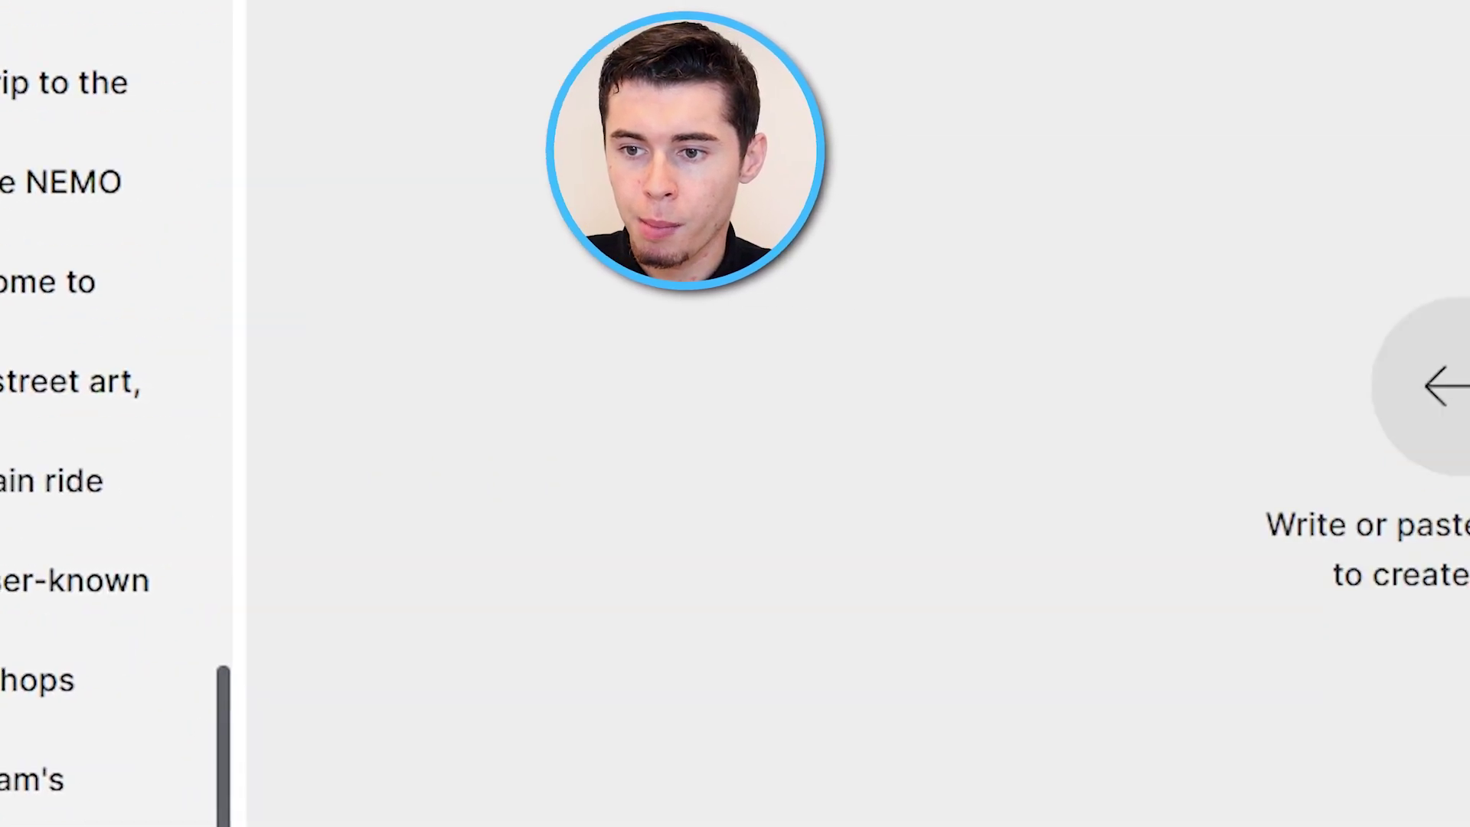
- Open the checkout for the monthly Business plan and apply the coupon code YVH25
{"action": "left_click", "coordinate": [1370, 73]}
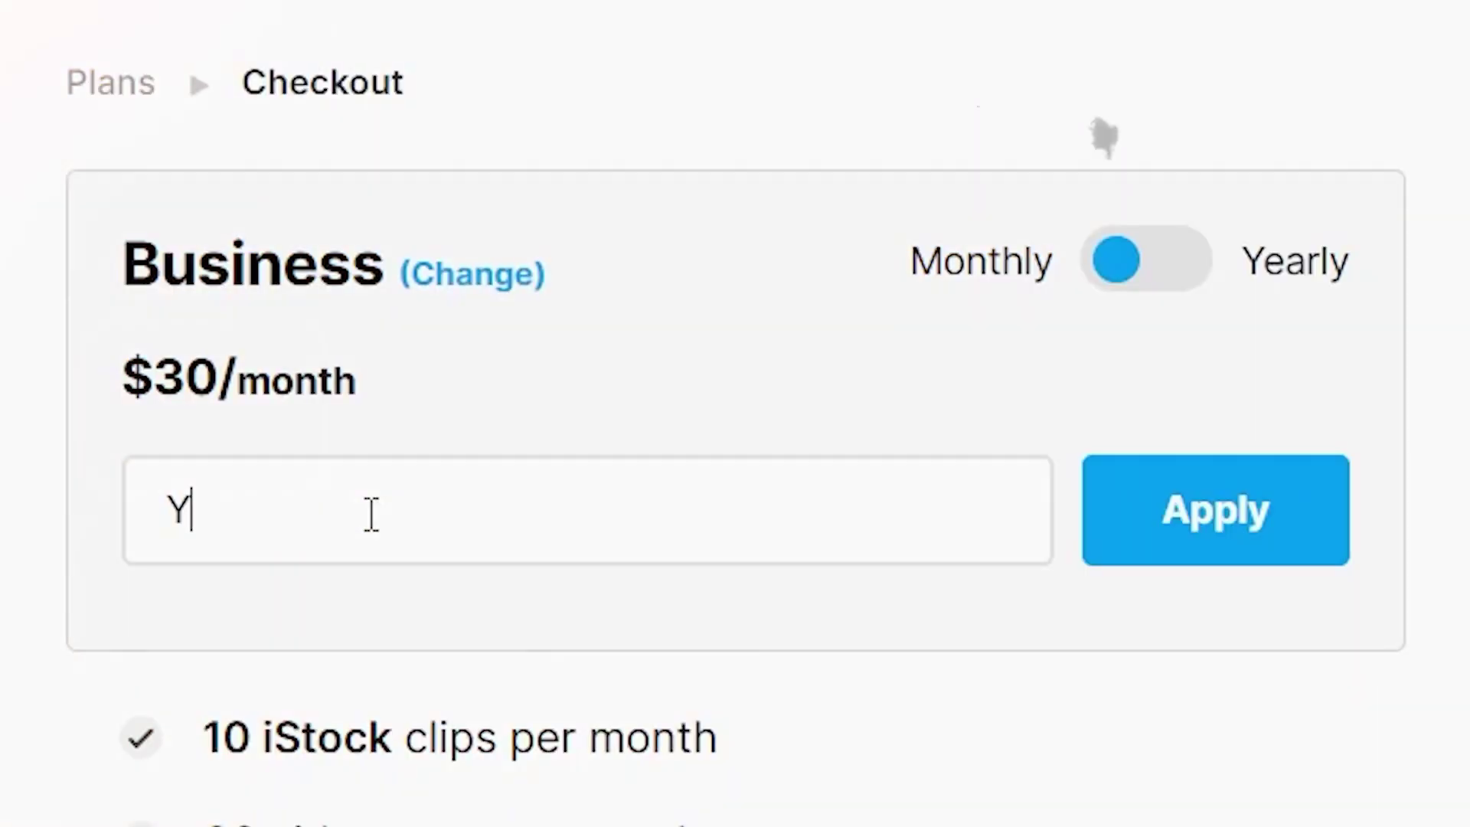
{"action": "type", "text": "VH25"}
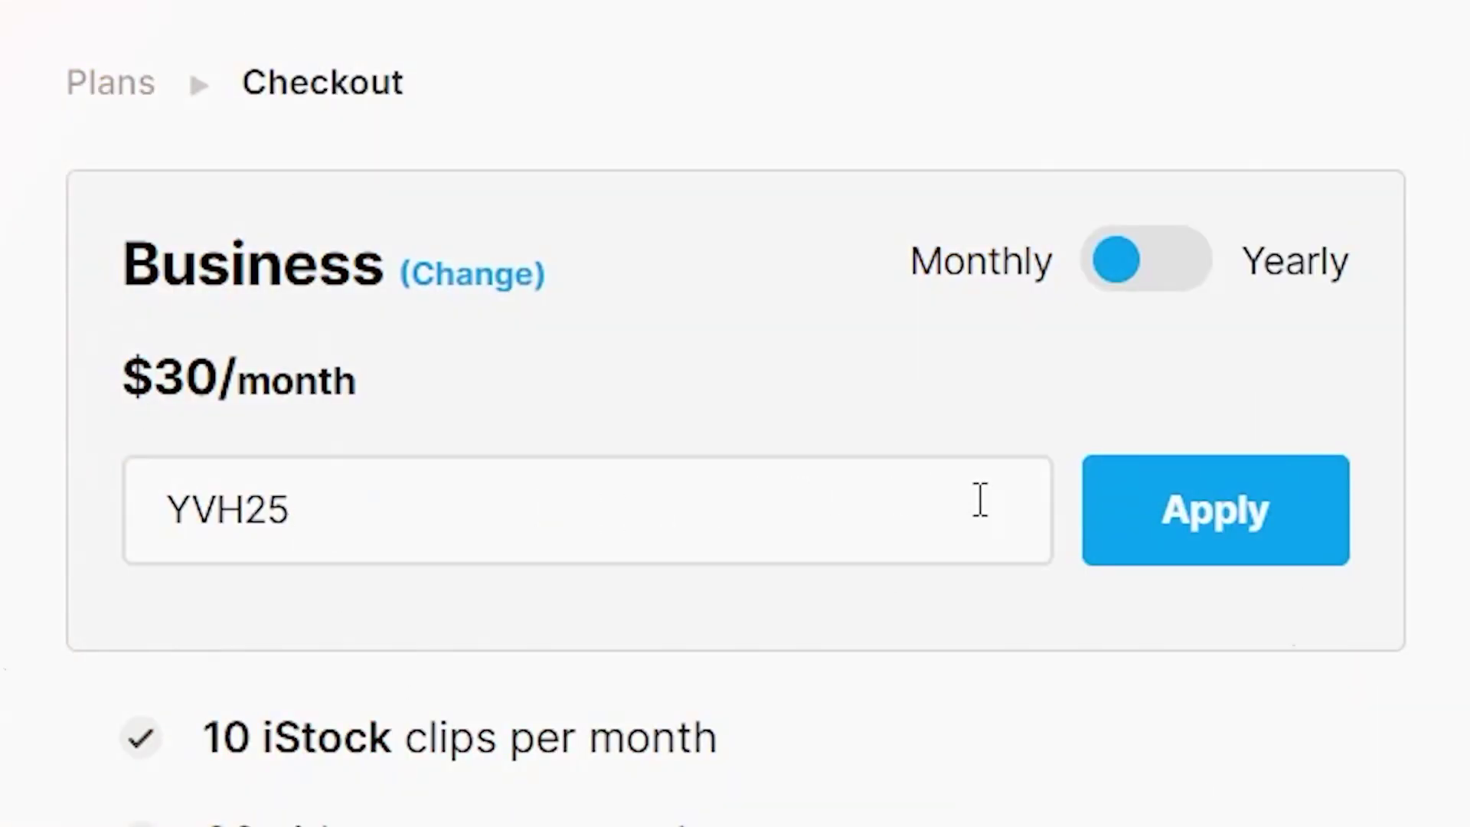
{"action": "left_click", "coordinate": [1240, 525]}
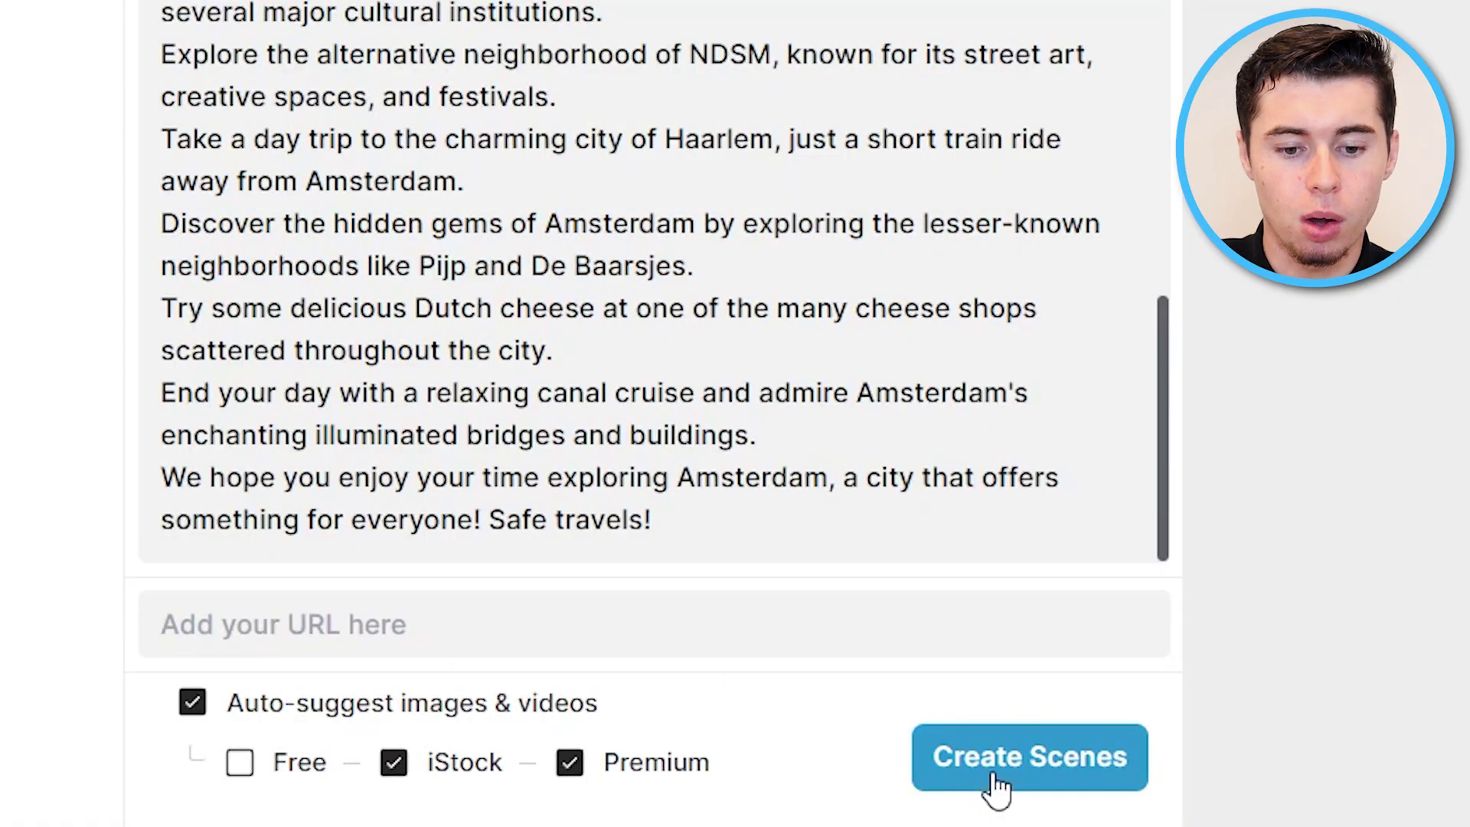
- Create the scenes from the Amsterdam script, look through the scene list and preview scene #1
{"action": "left_click", "coordinate": [997, 789]}
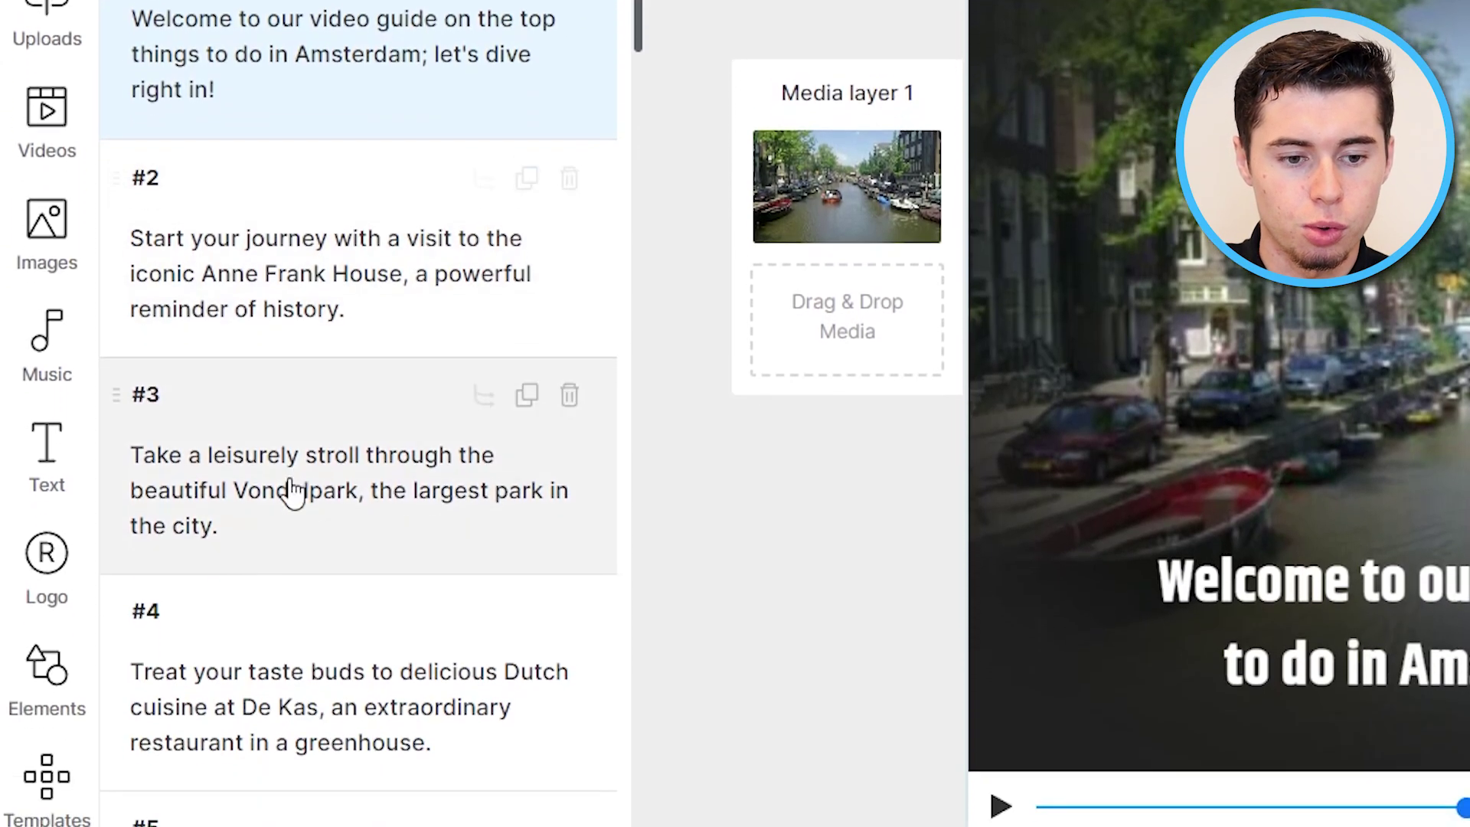
{"action": "scroll", "coordinate": [505, 582], "scroll_direction": "down", "scroll_amount": 20}
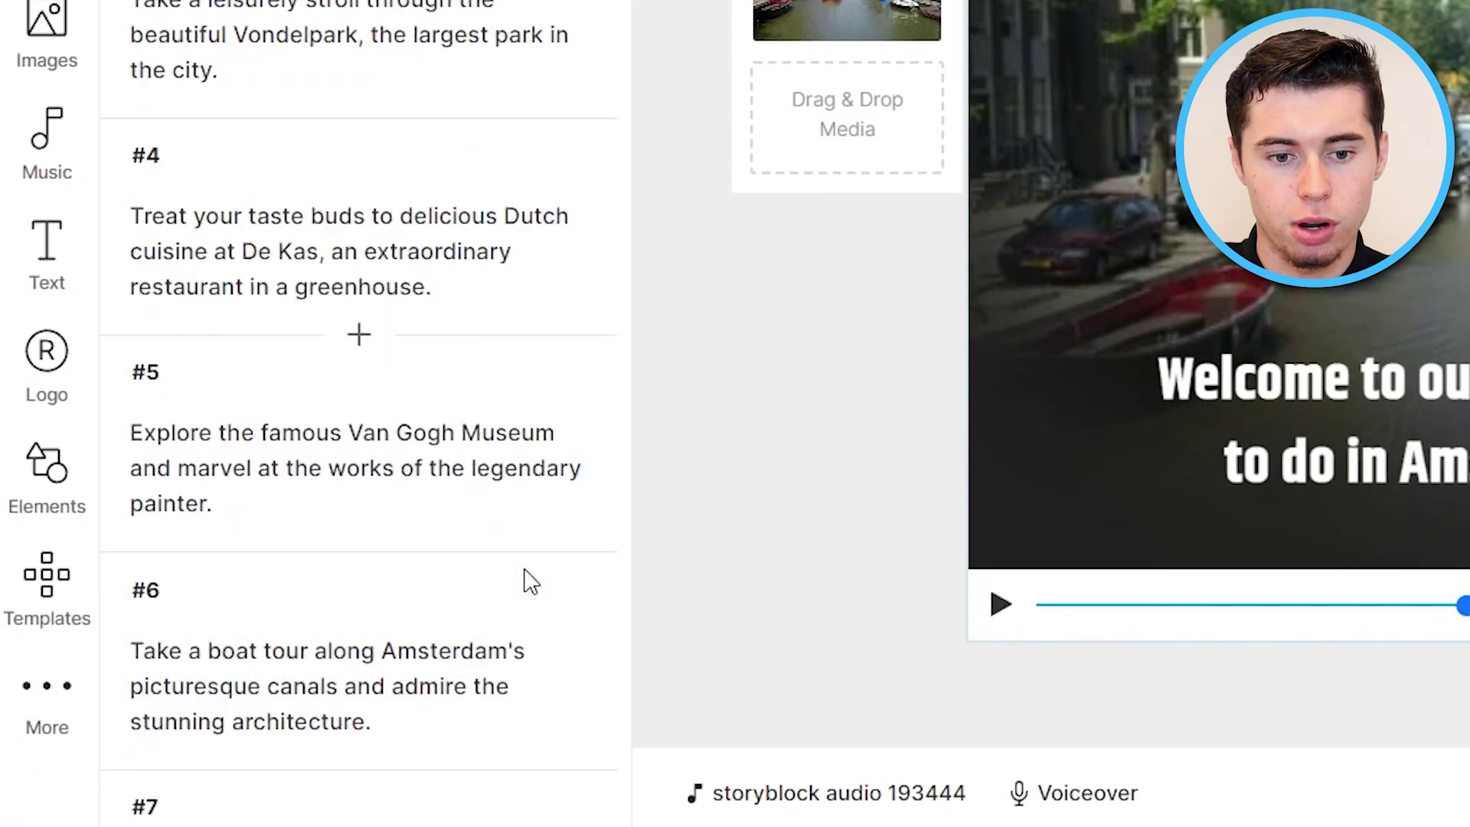
{"action": "scroll", "coordinate": [504, 554], "scroll_direction": "down", "scroll_amount": 6}
{"action": "scroll", "coordinate": [502, 555], "scroll_direction": "up", "scroll_amount": 20}
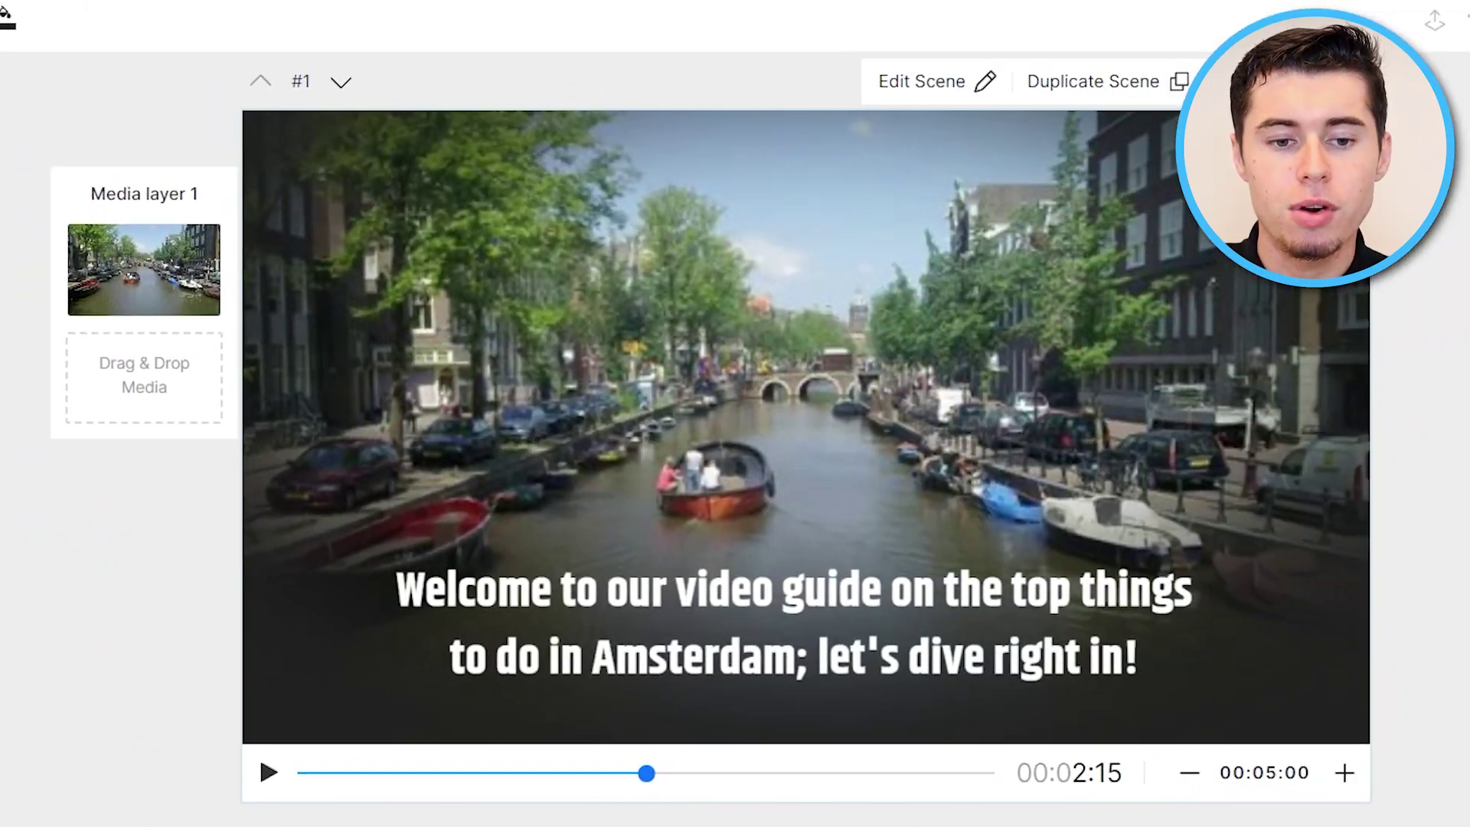
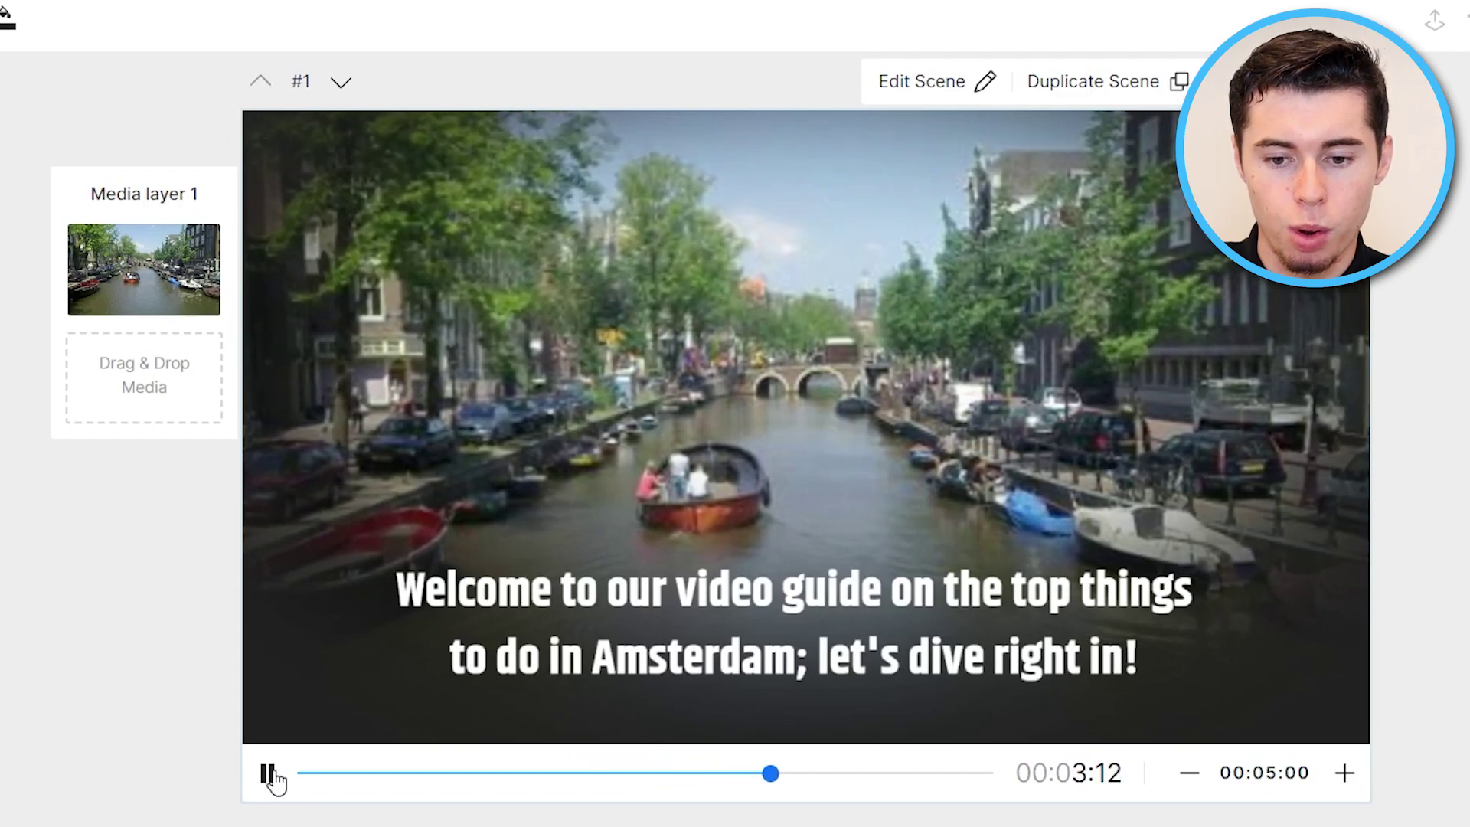
{"action": "left_click", "coordinate": [269, 775]}
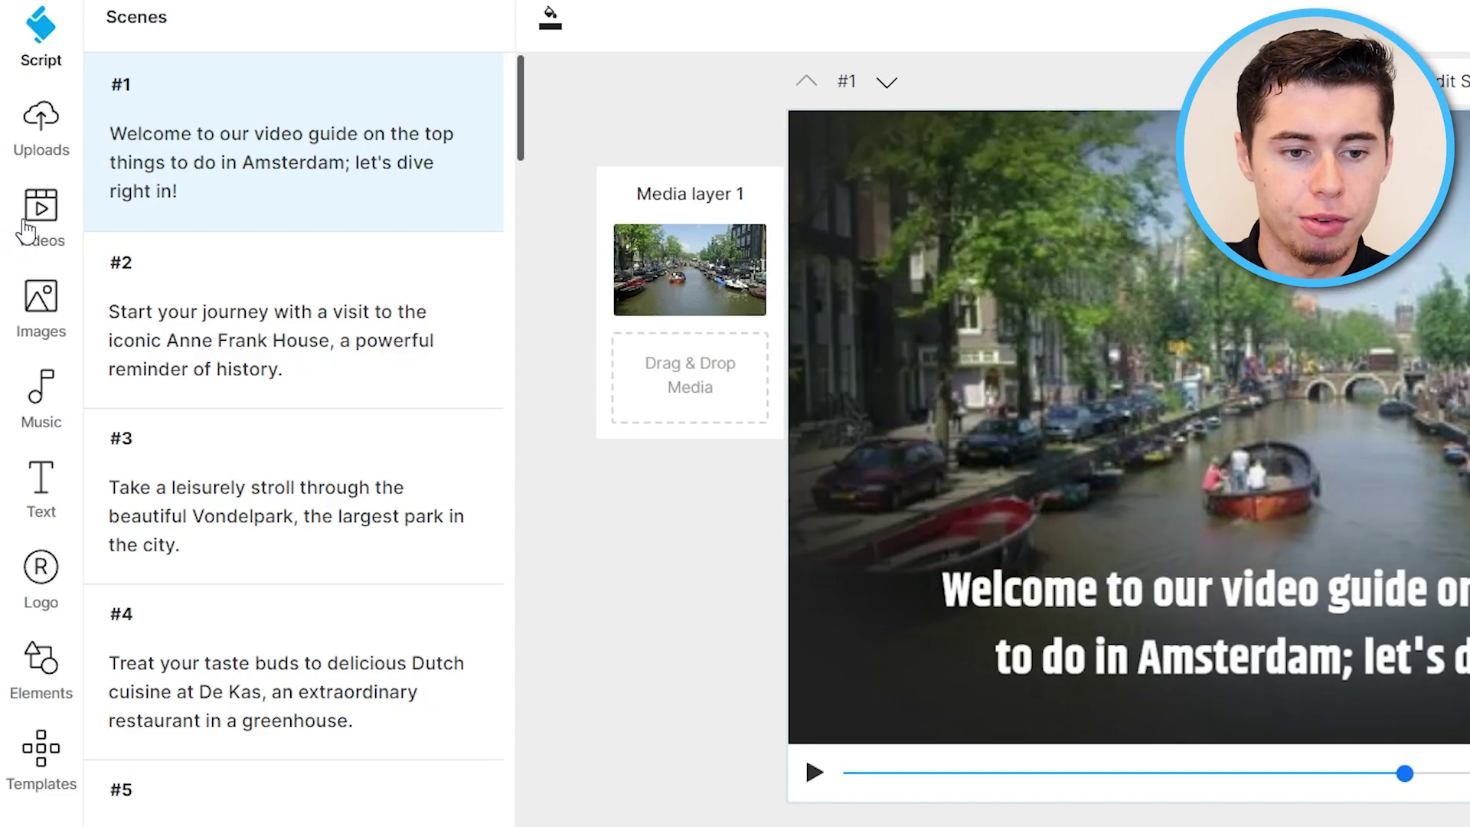
- Search the stock video library for "amsterdam canals"
{"action": "left_click", "coordinate": [41, 211]}
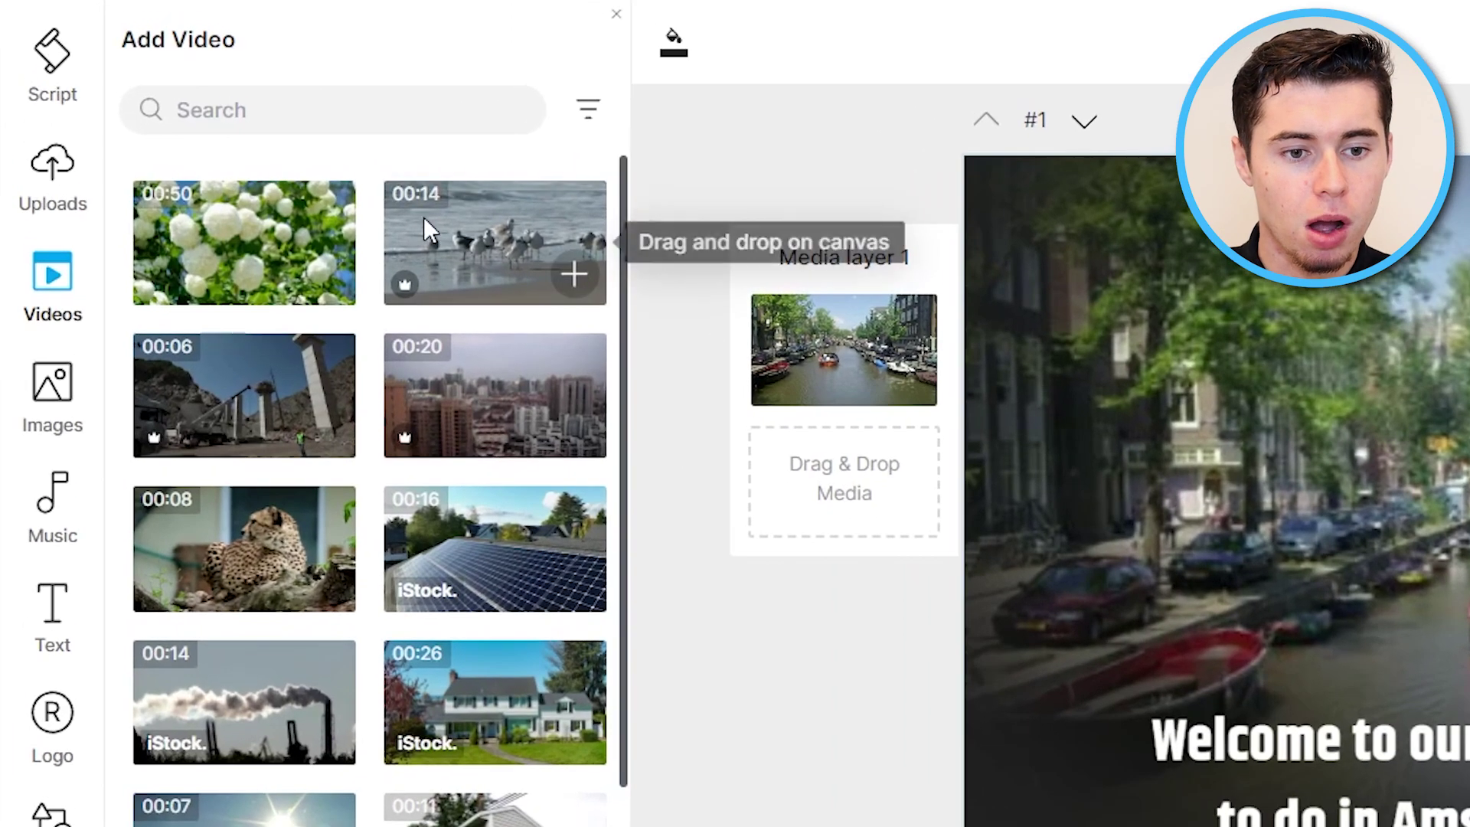
{"action": "left_click", "coordinate": [292, 81]}
{"action": "type", "text": "a"}
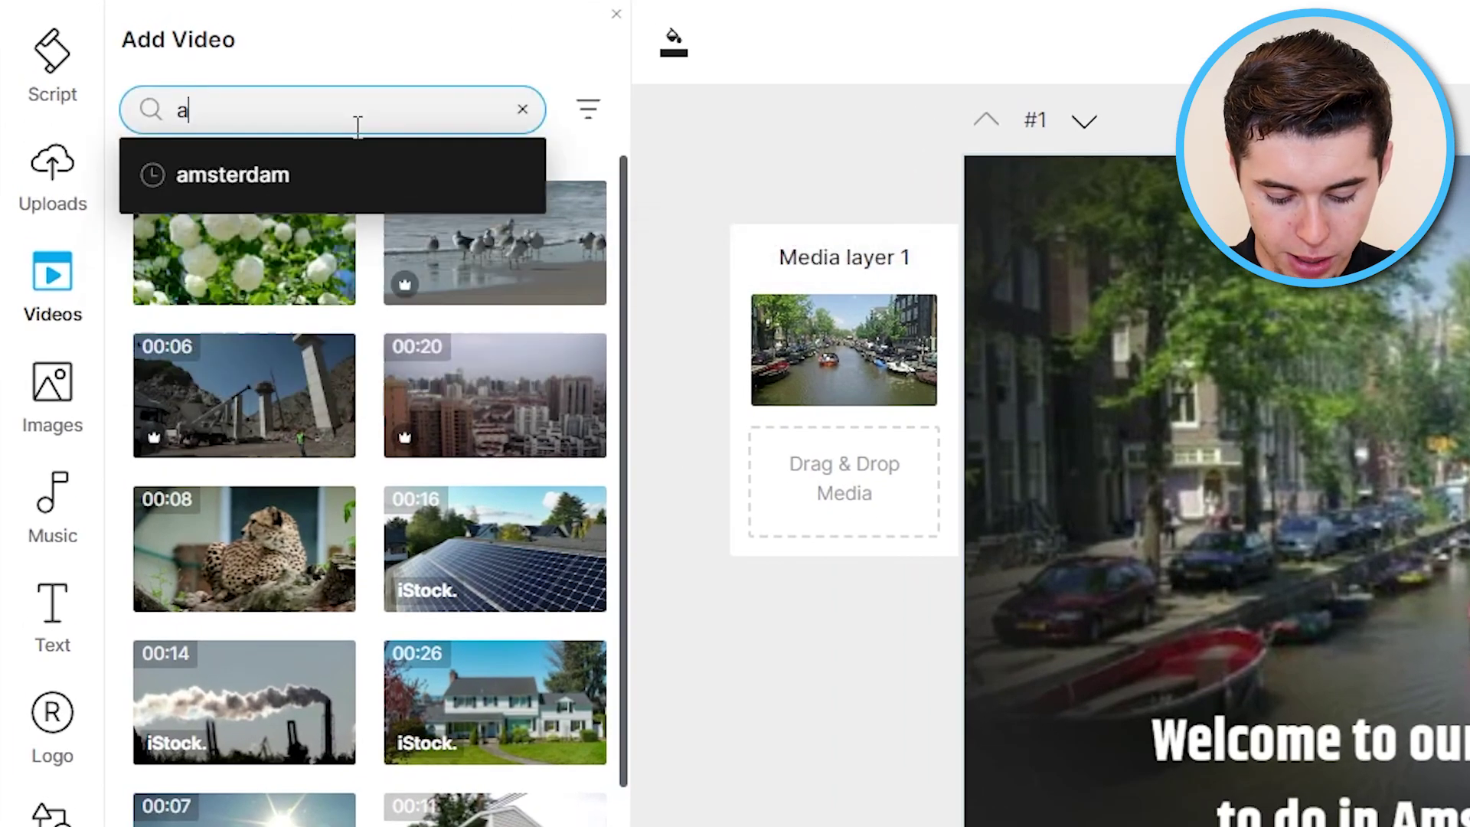
{"action": "type", "text": "msterdam "}
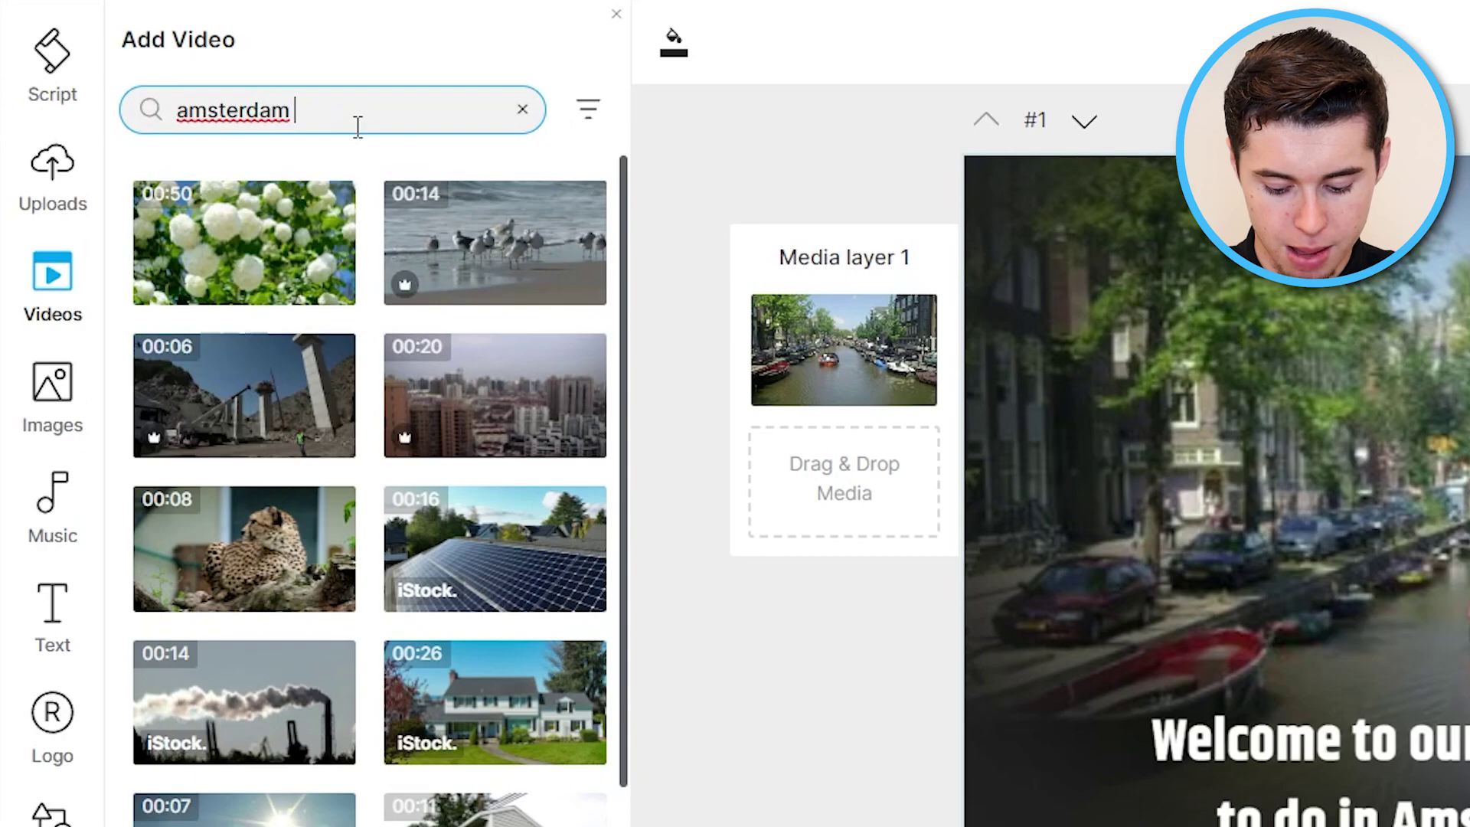
{"action": "type", "text": "canals"}
{"action": "key", "text": "Return"}
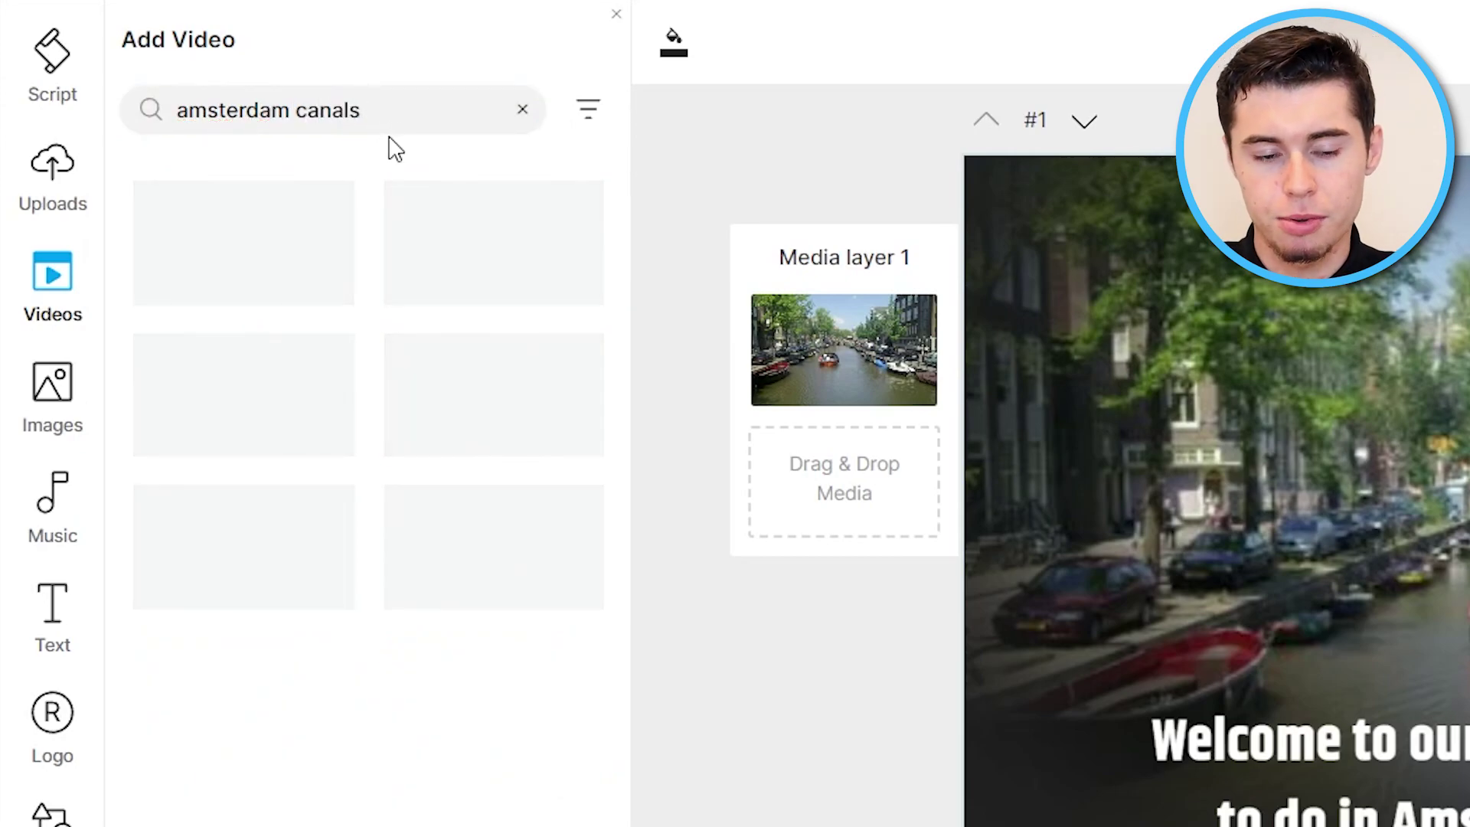
- Look through the canal clips and replace scene #1's media with the 24-second iStock video of a bridge over a tree-lined canal
{"action": "scroll", "coordinate": [471, 558], "scroll_direction": "down", "scroll_amount": 5}
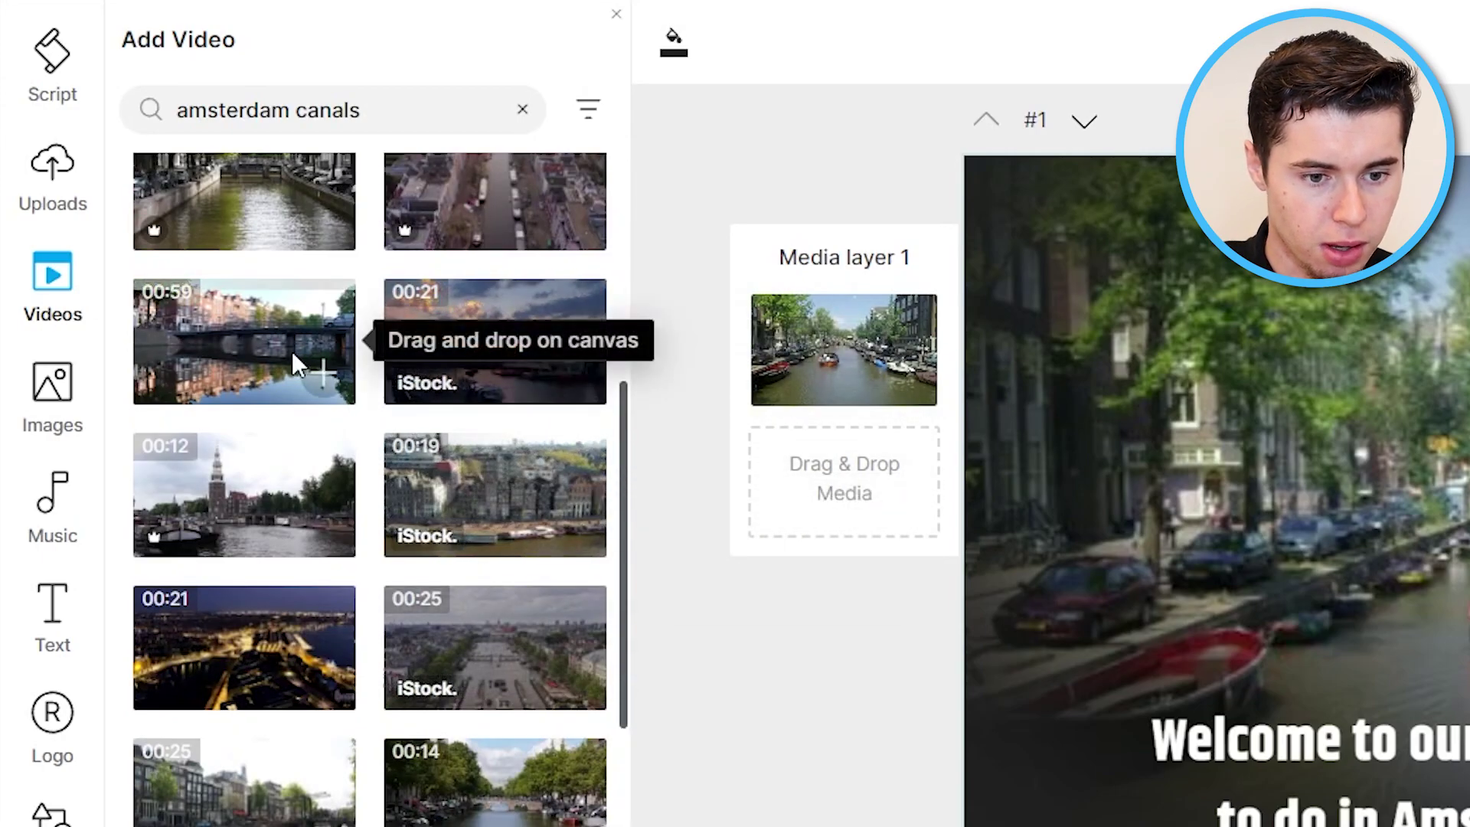
{"action": "scroll", "coordinate": [337, 497], "scroll_direction": "down", "scroll_amount": 5}
{"action": "scroll", "coordinate": [342, 503], "scroll_direction": "down", "scroll_amount": 5}
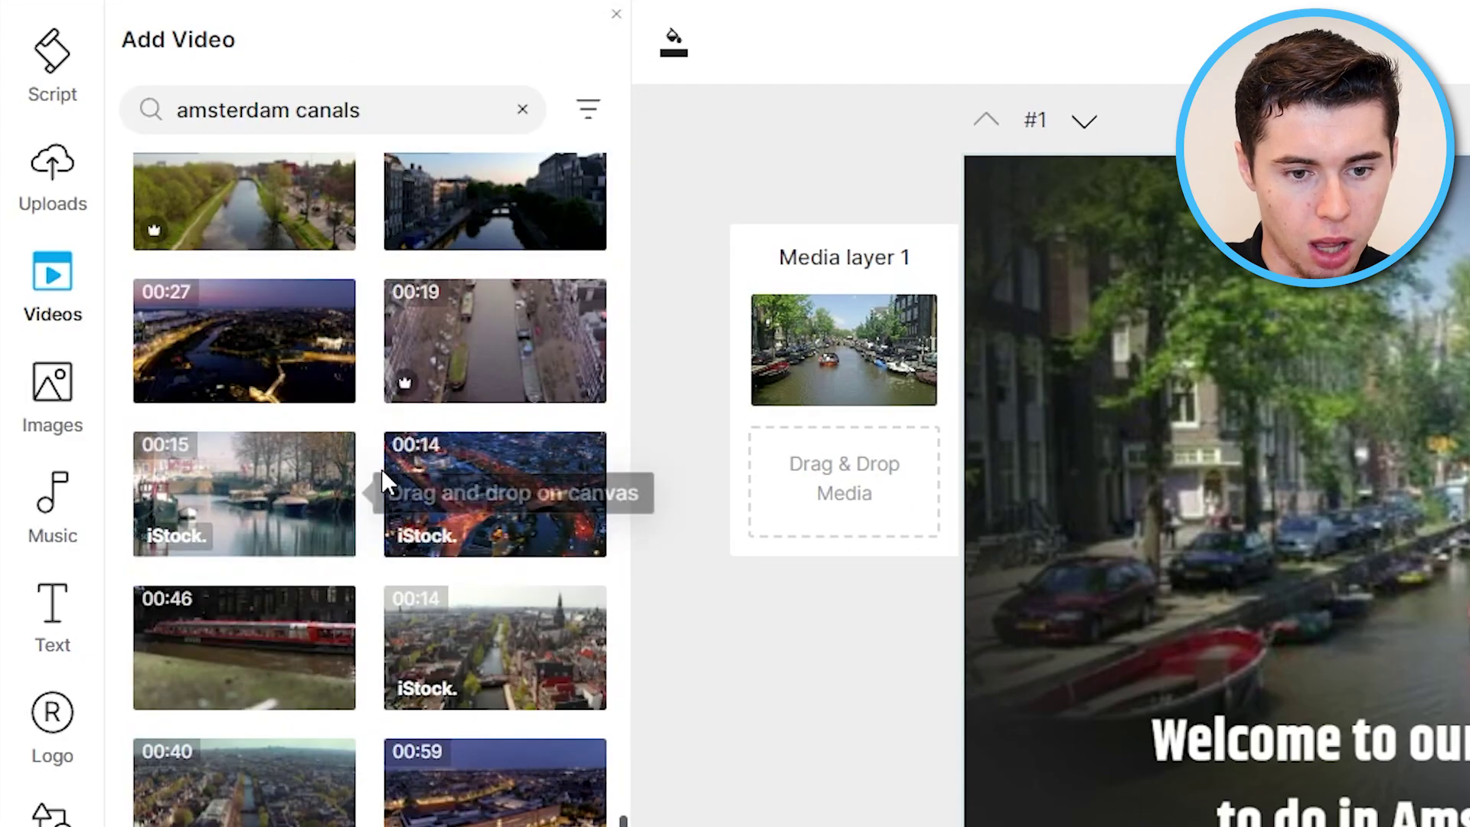
{"action": "scroll", "coordinate": [378, 471], "scroll_direction": "up", "scroll_amount": 10}
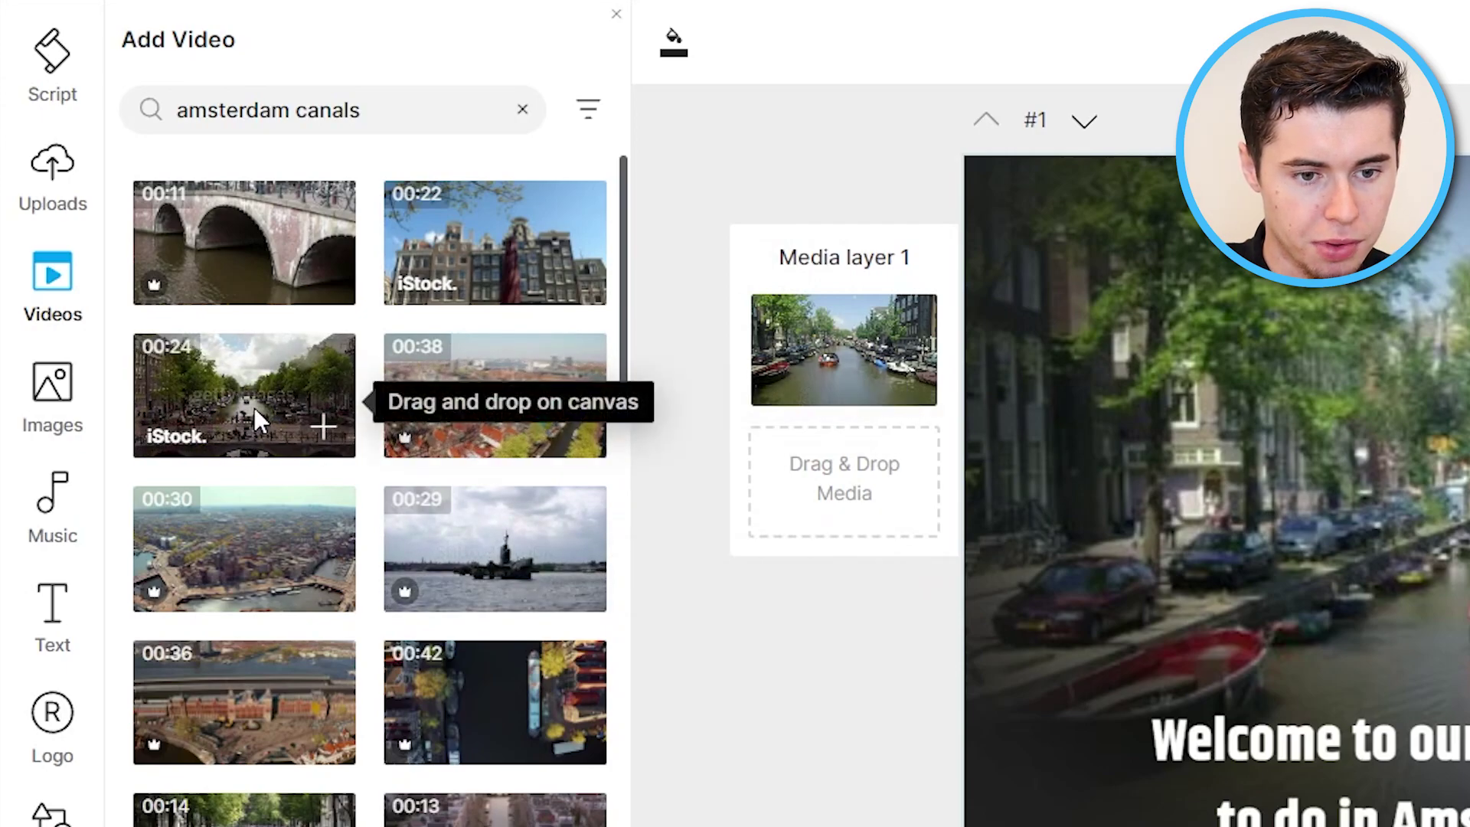
{"action": "left_click_drag", "start_coordinate": [242, 411], "coordinate": [1278, 550]}
{"action": "left_click_drag", "start_coordinate": [989, 453], "coordinate": [988, 453]}
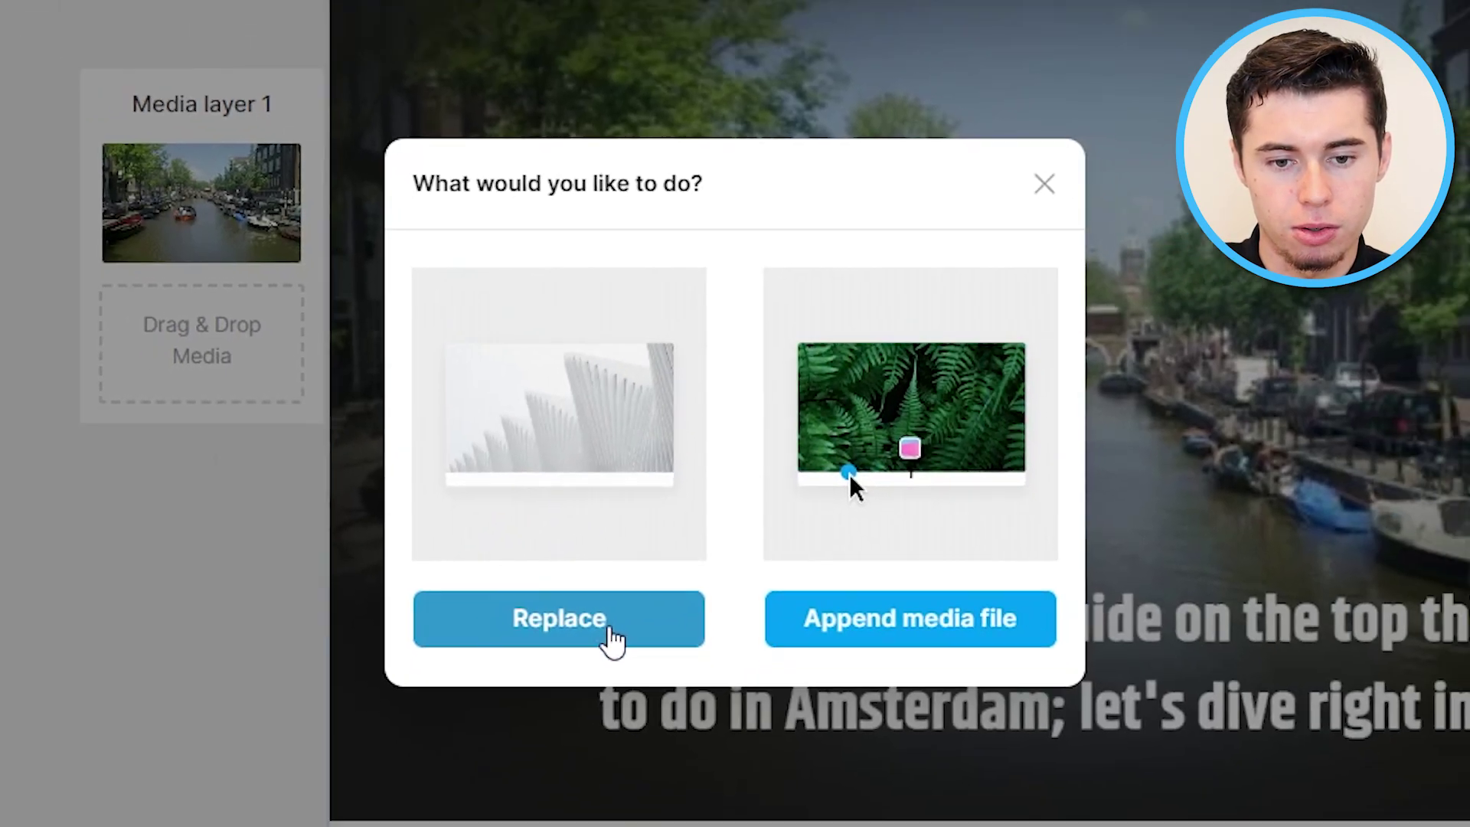
{"action": "left_click", "coordinate": [612, 635]}
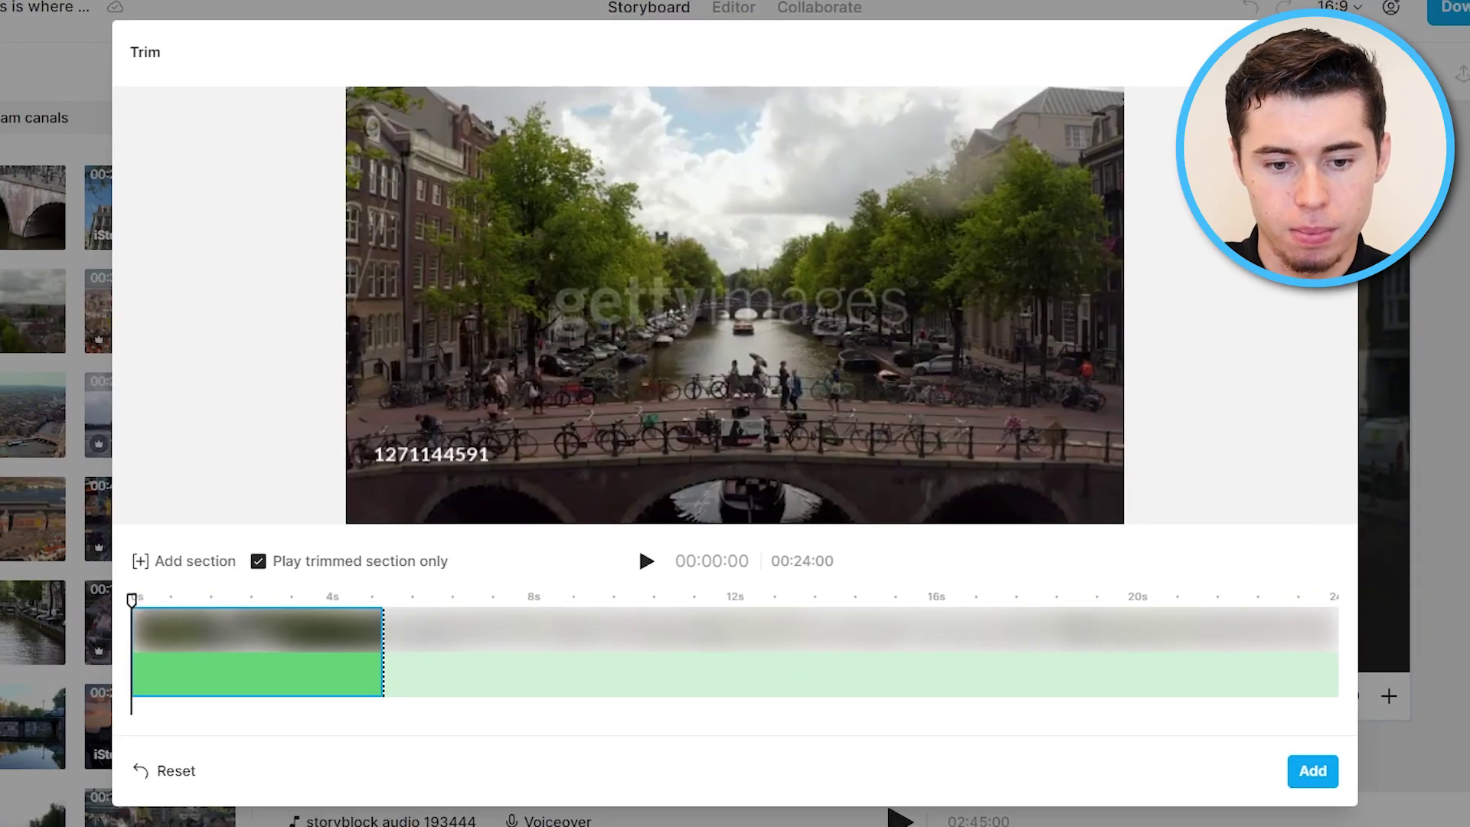
- Play the clip, shift its 5-second trim section to run from 11 to 16 seconds, and add it to the scene
{"action": "left_click", "coordinate": [648, 564]}
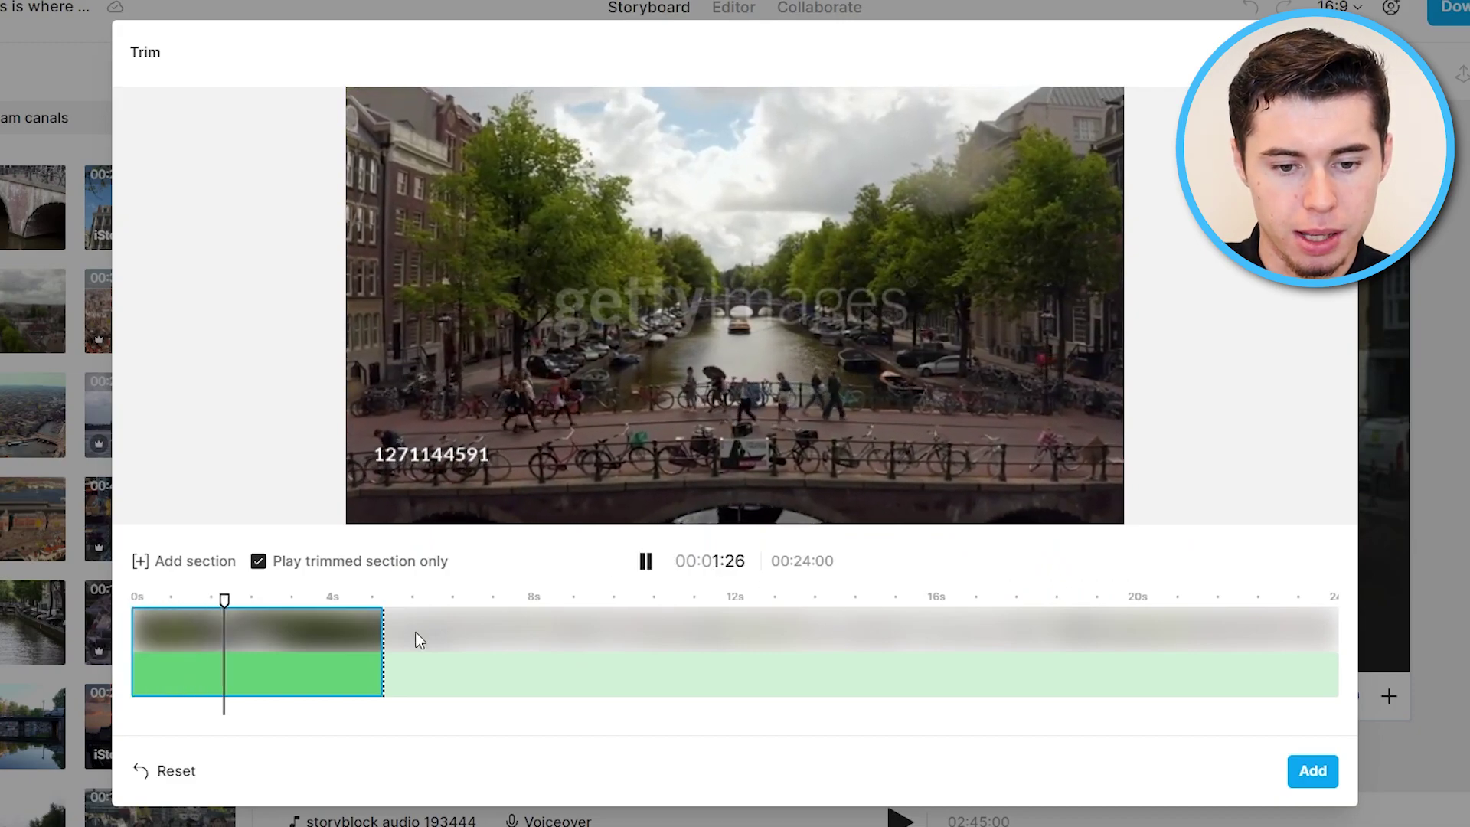
{"action": "left_click_drag", "start_coordinate": [322, 636], "coordinate": [876, 624]}
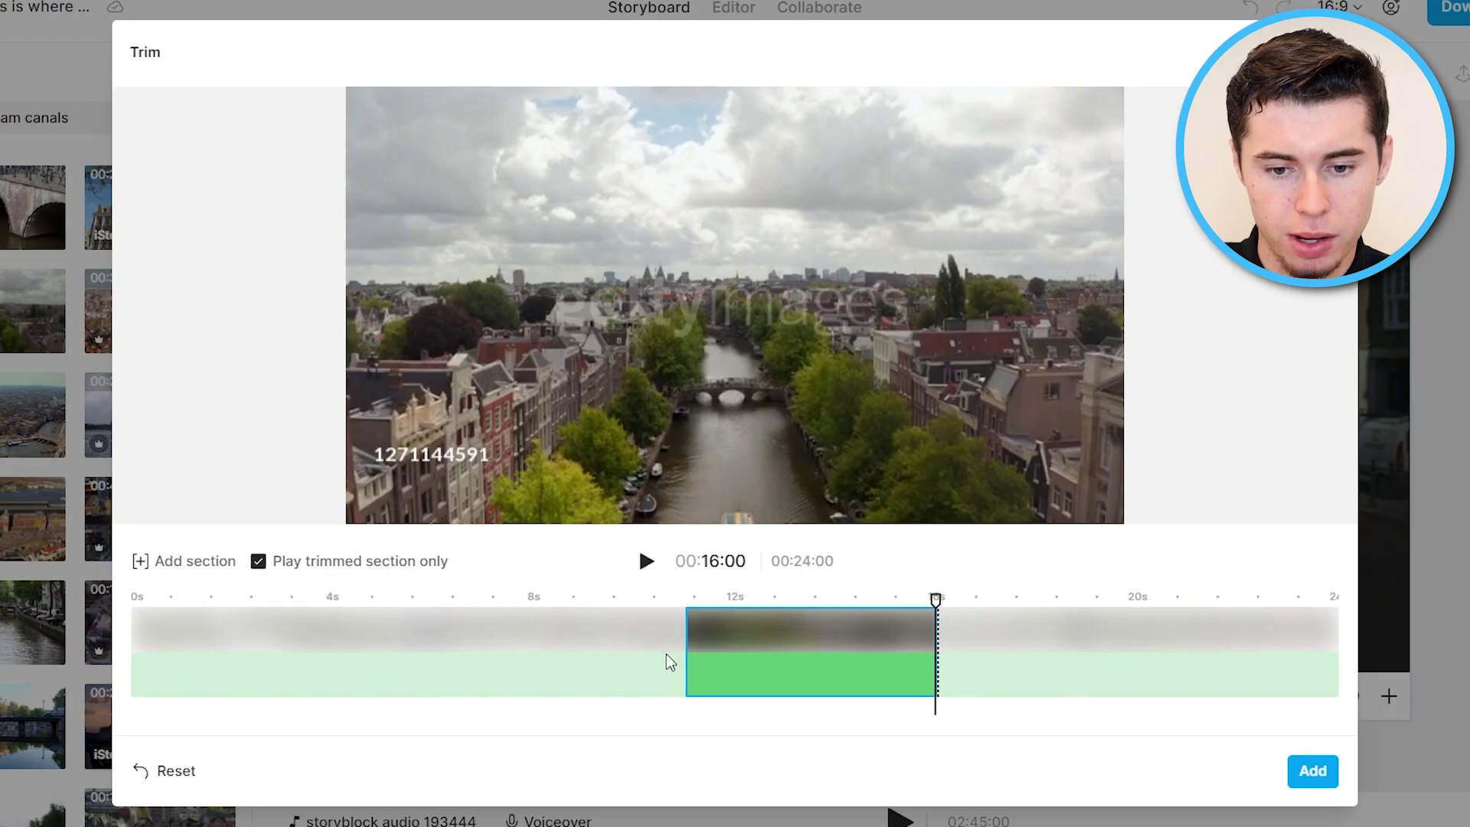
{"action": "left_click", "coordinate": [645, 567]}
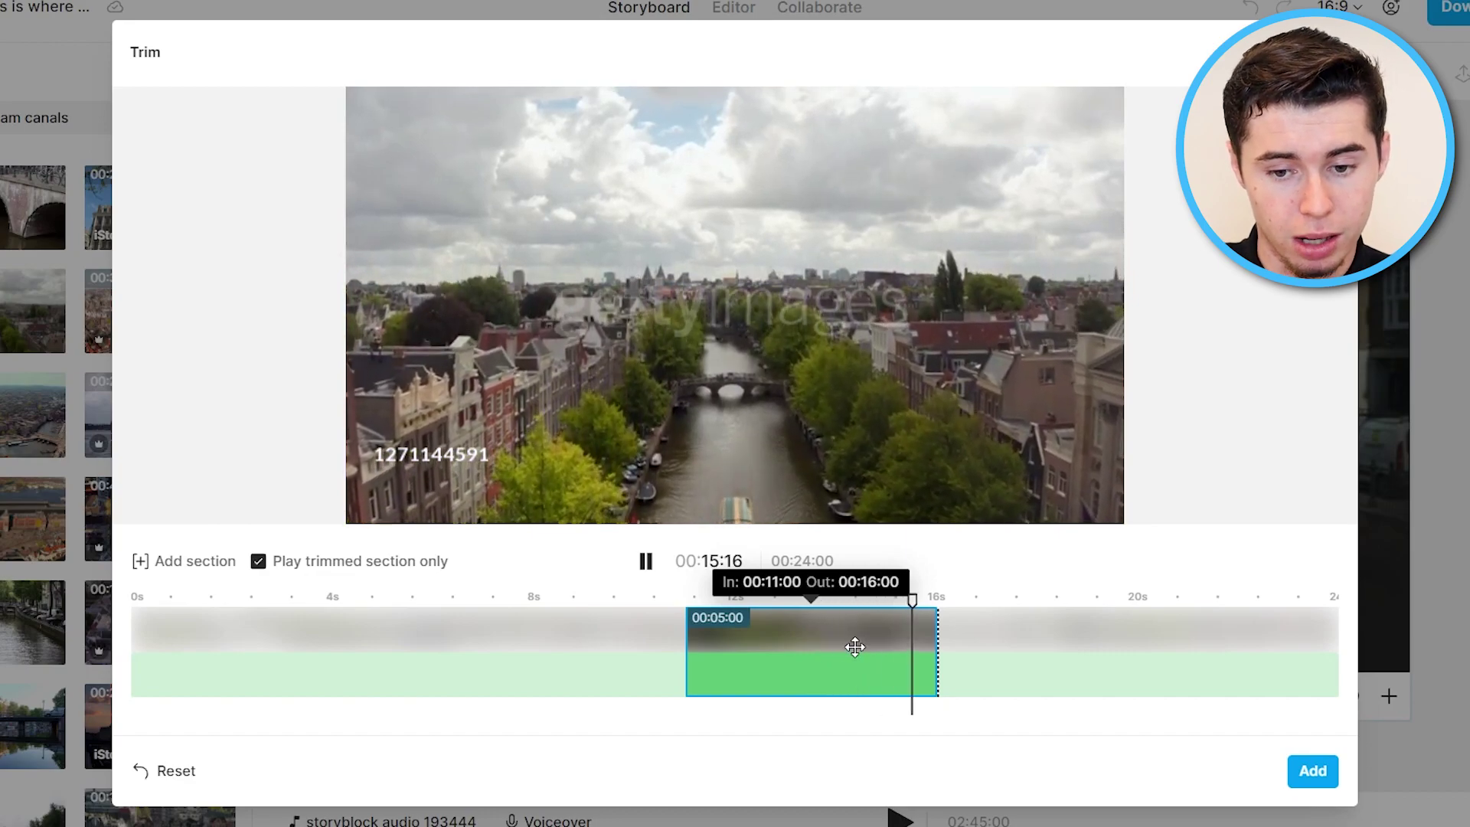
{"action": "left_click", "coordinate": [1311, 772]}
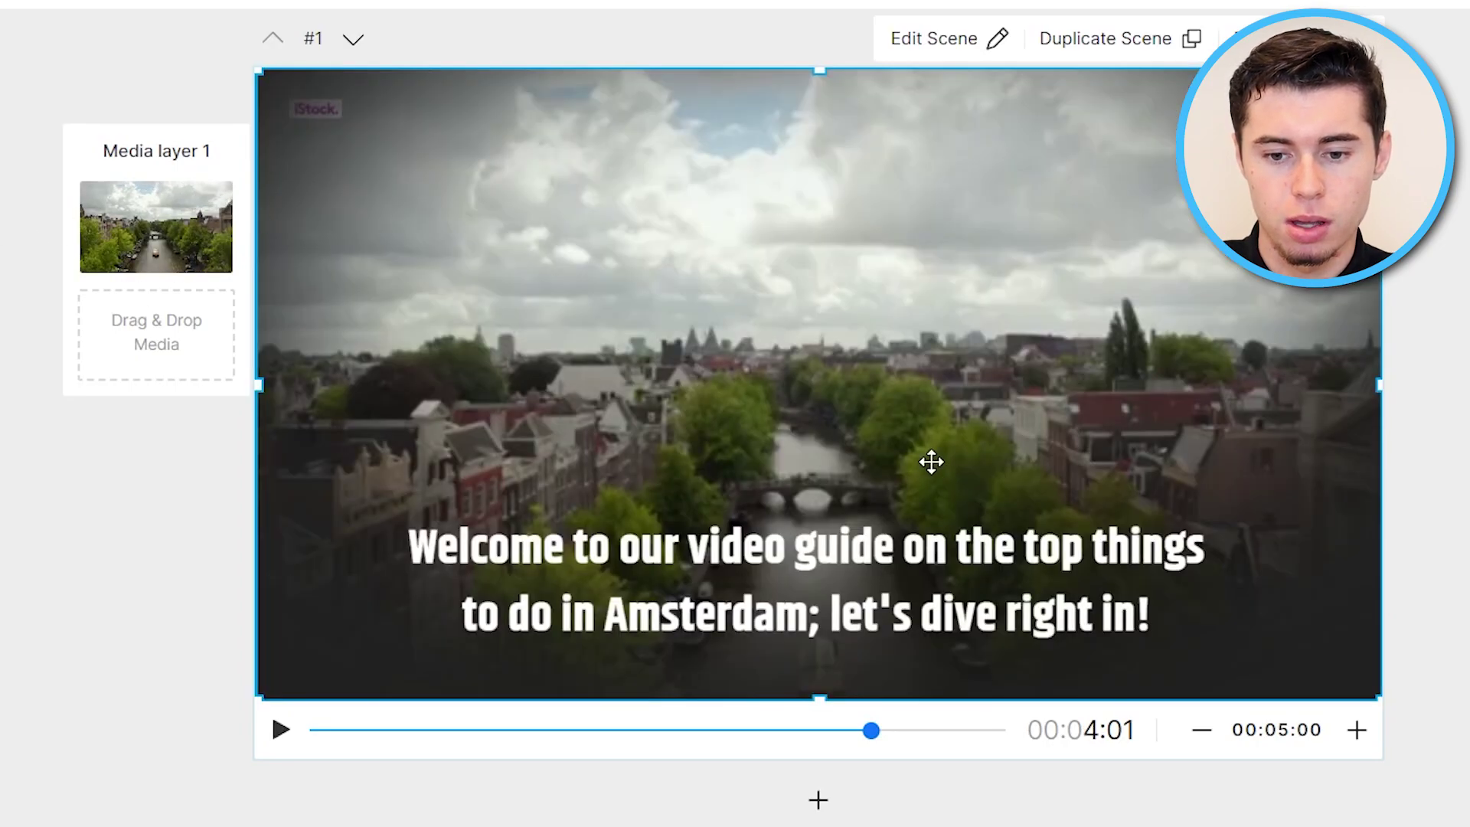
- Rewind scene #1 to its start and preview it with the new canal clip
{"action": "left_click_drag", "start_coordinate": [866, 730], "coordinate": [170, 720]}
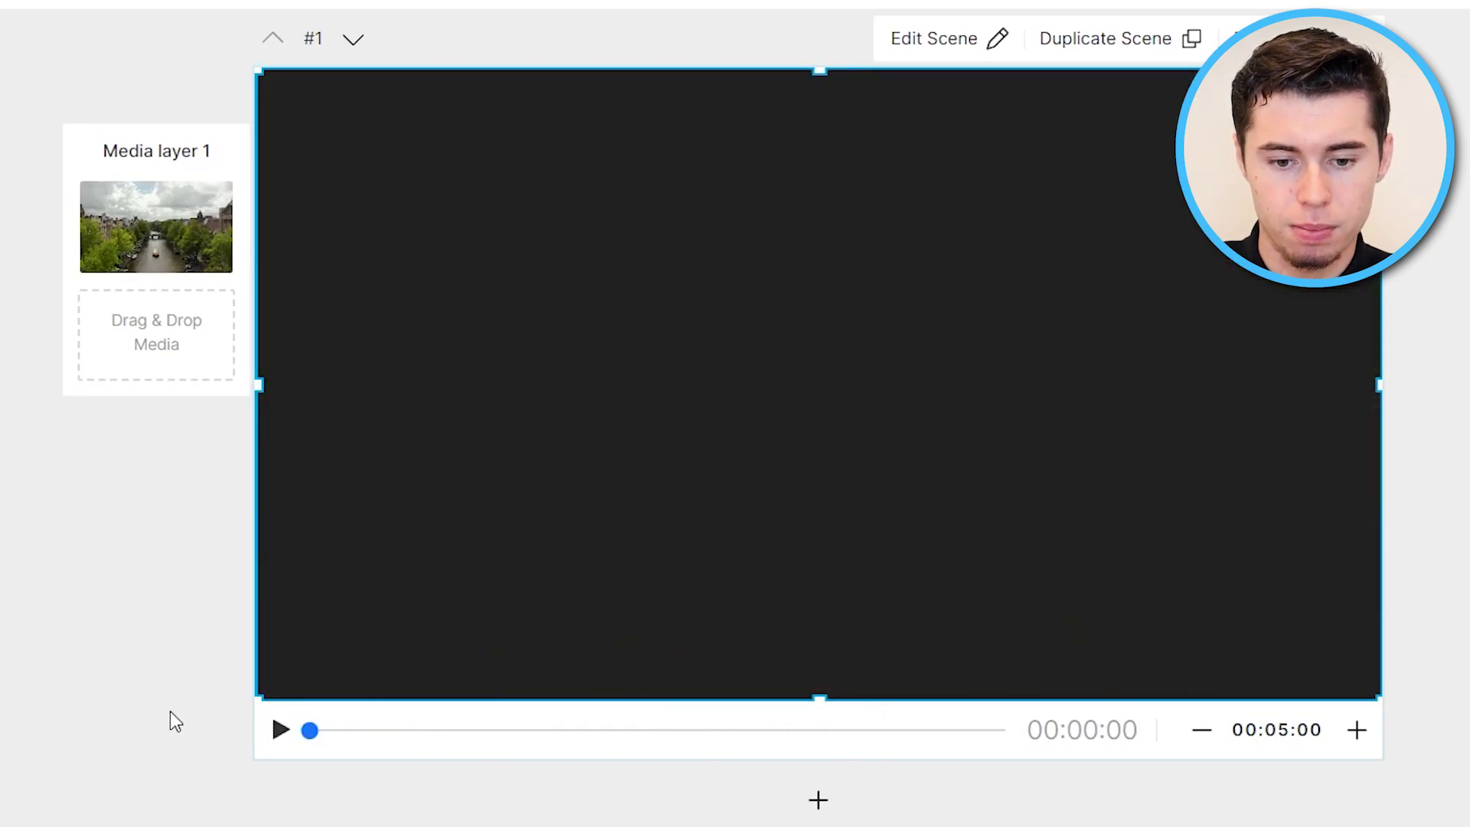
{"action": "left_click", "coordinate": [285, 733]}
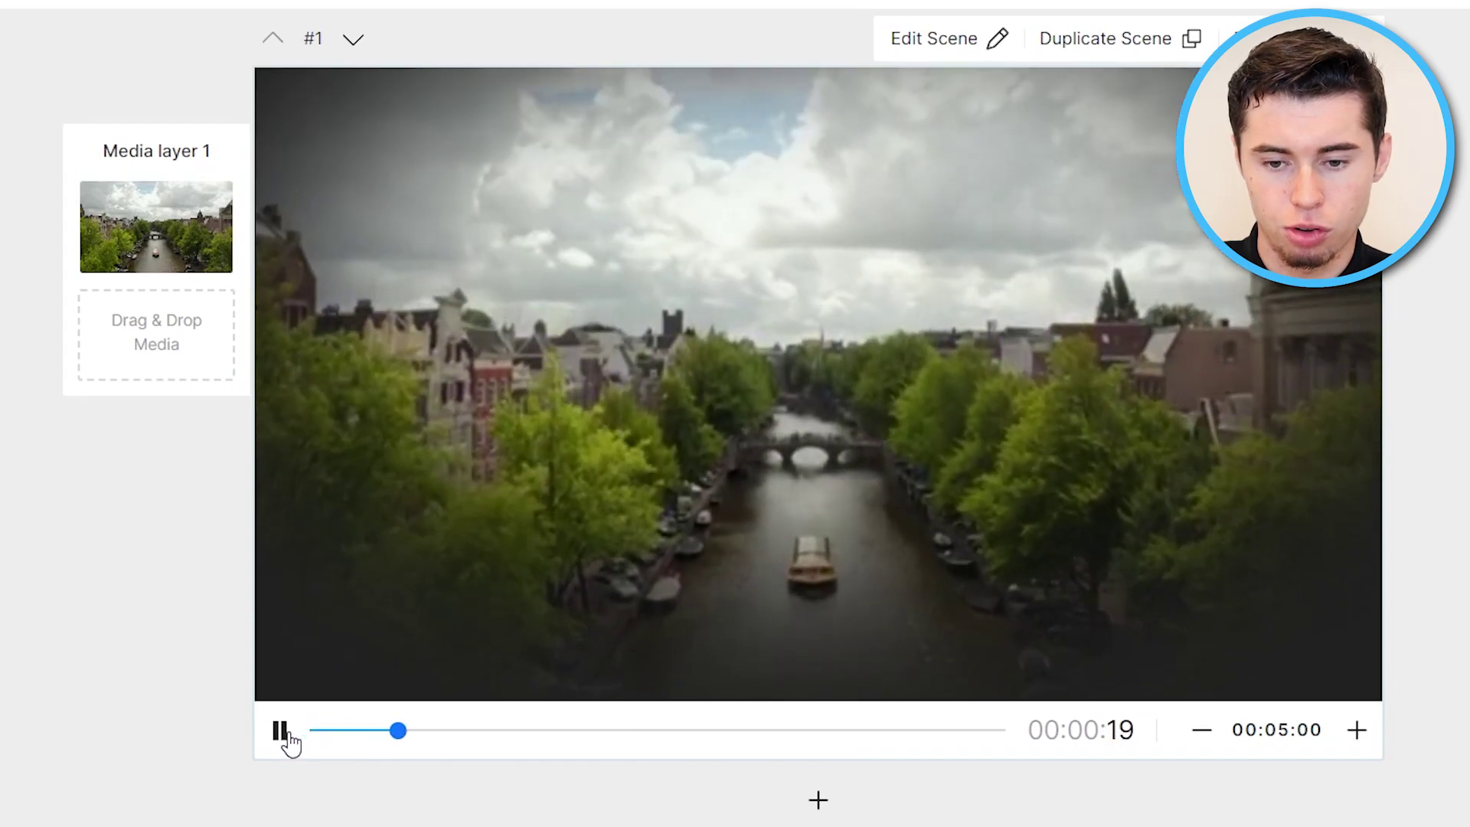
{"action": "left_click", "coordinate": [285, 733]}
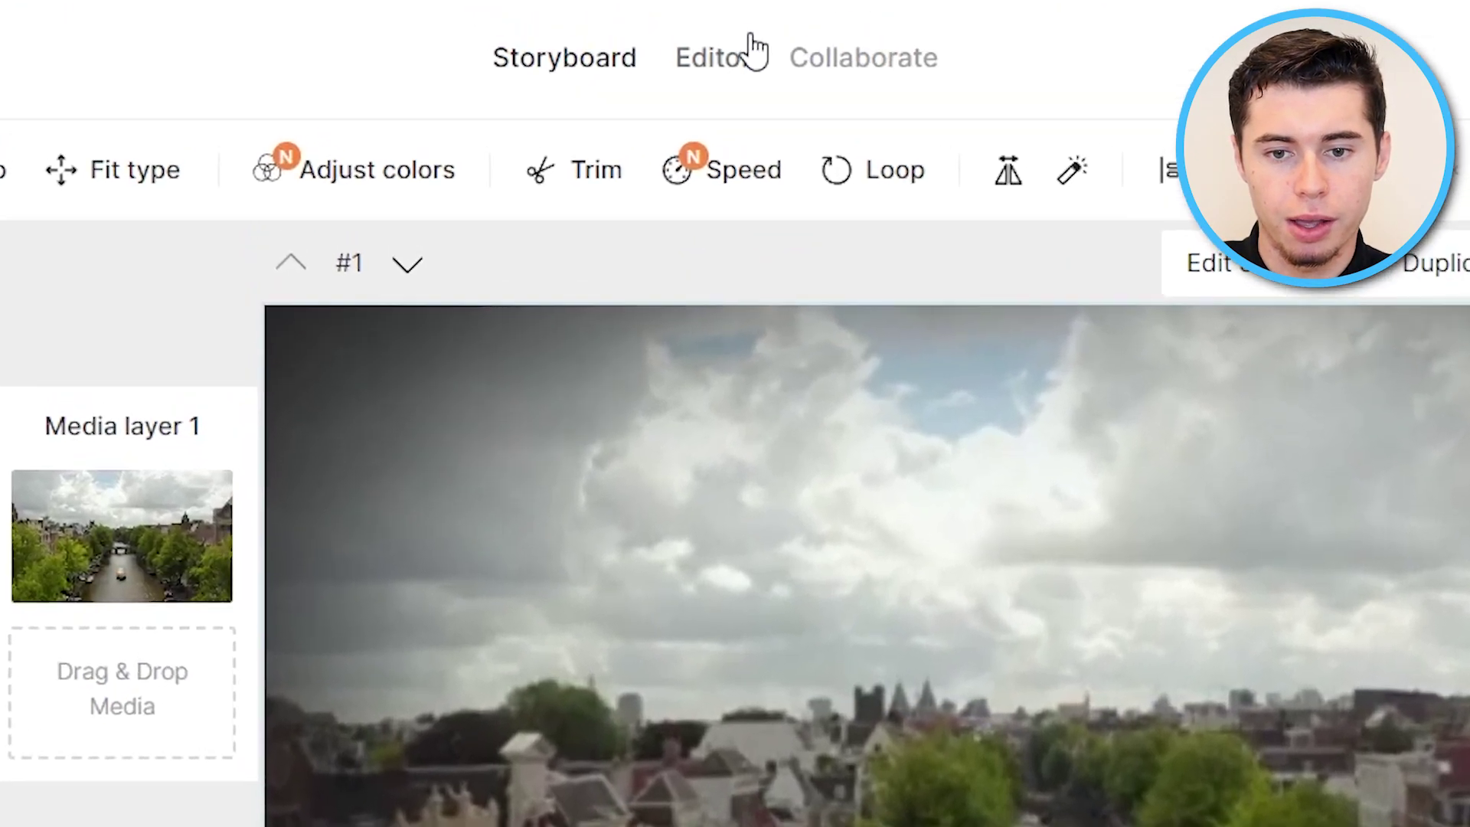
- Switch to the Editor view and scrub the timeline through to the end and back to the first scene
{"action": "left_click", "coordinate": [731, 62]}
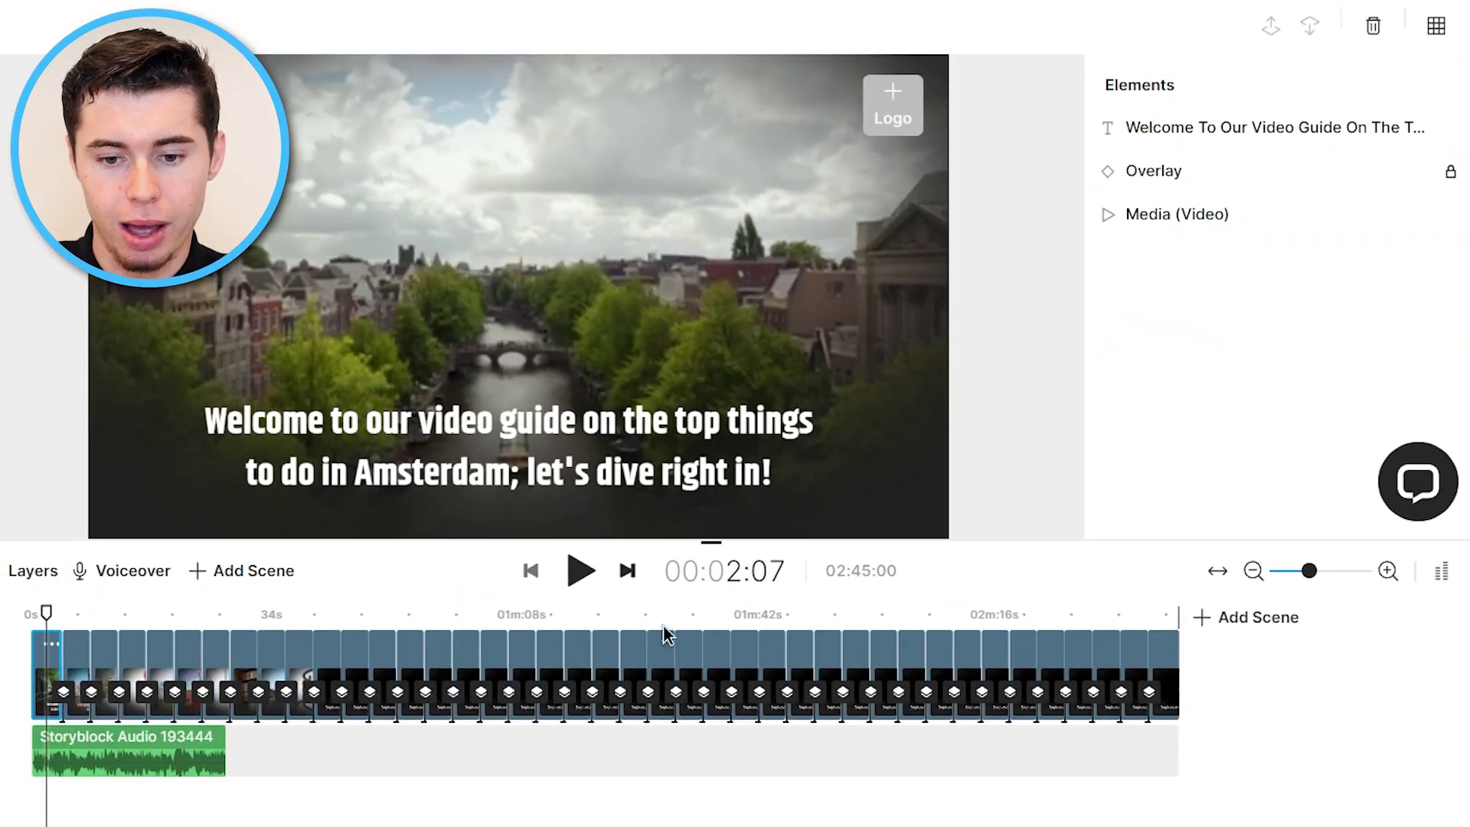
{"action": "left_click_drag", "start_coordinate": [46, 615], "coordinate": [1221, 669]}
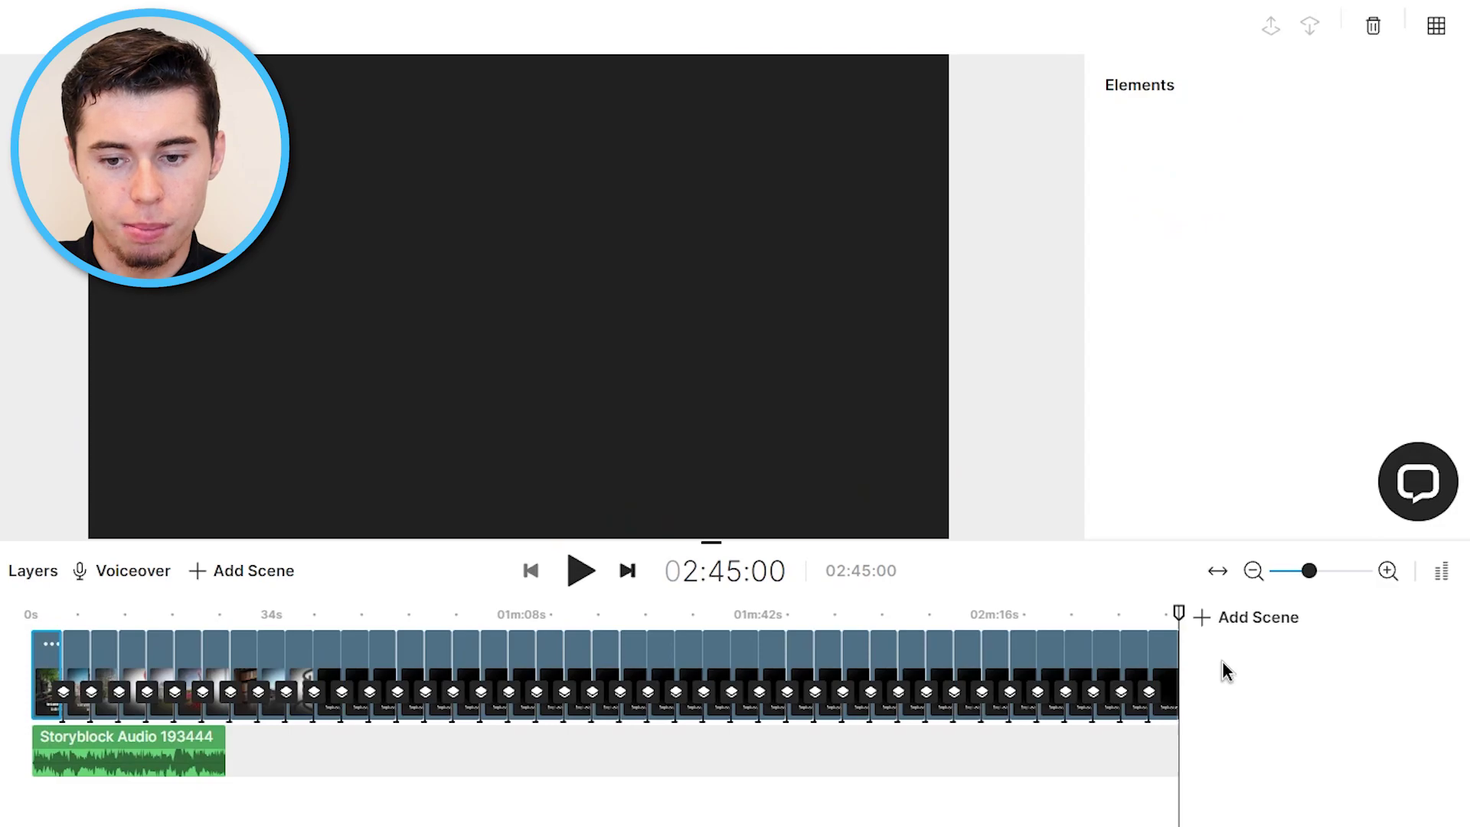
{"action": "left_click", "coordinate": [1085, 614]}
{"action": "left_click_drag", "start_coordinate": [154, 612], "coordinate": [50, 609]}
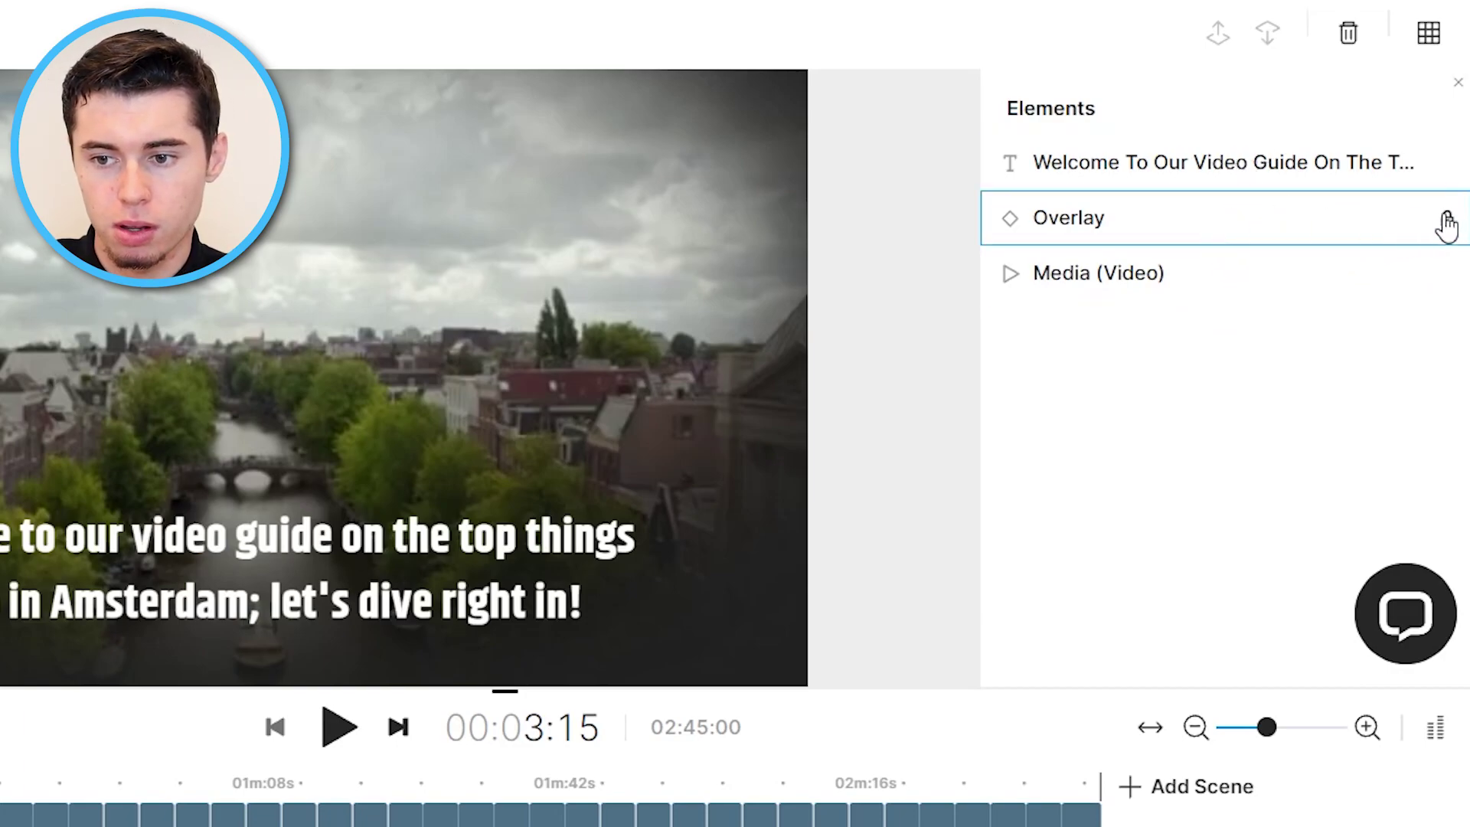
- Unlock the dark overlay in scene #1, move it around over the clip and delete it
{"action": "left_click", "coordinate": [1447, 223]}
{"action": "left_click", "coordinate": [1447, 223]}
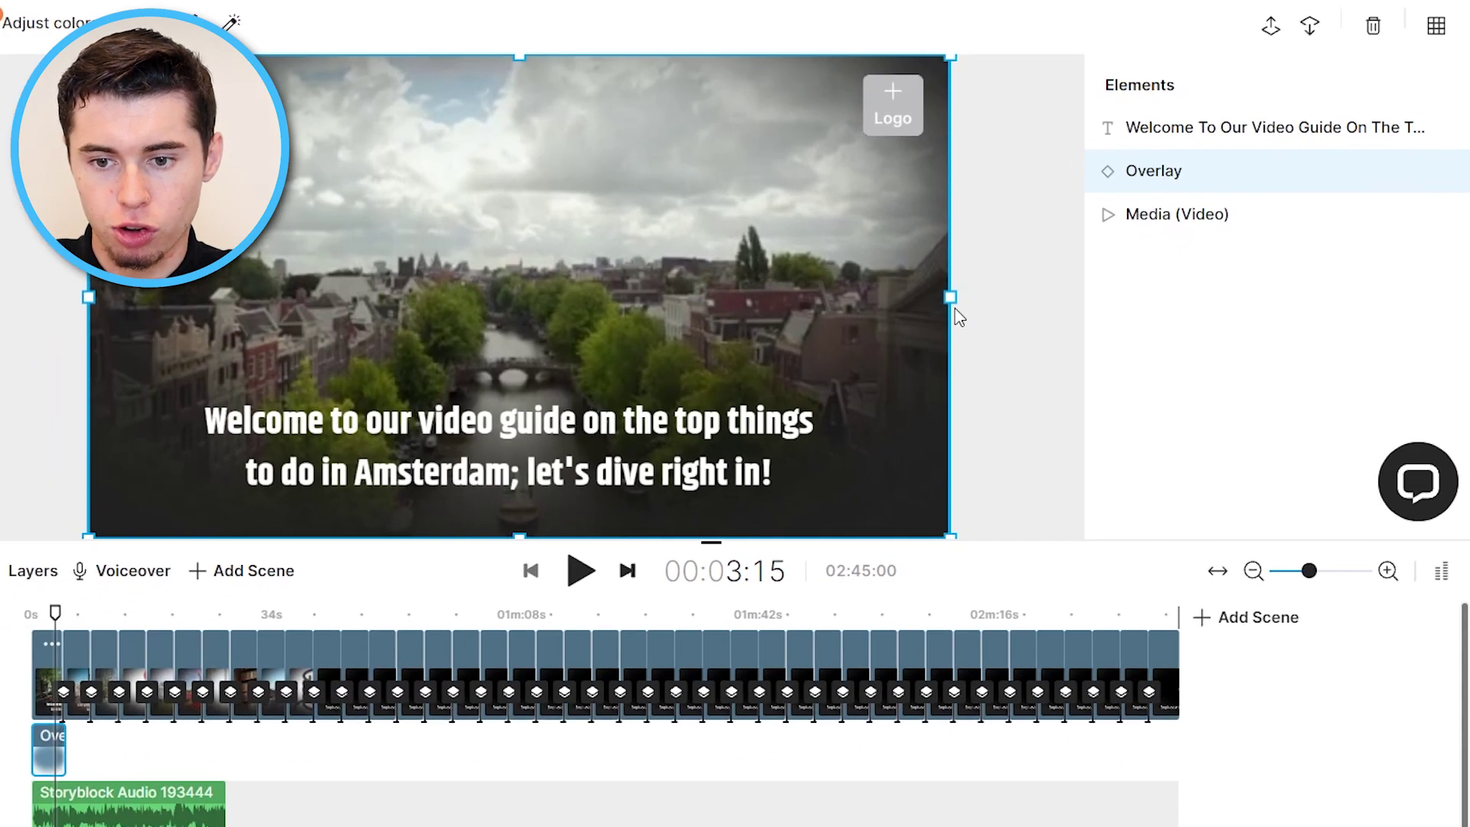
{"action": "left_click_drag", "start_coordinate": [948, 295], "coordinate": [1106, 322]}
{"action": "left_click_drag", "start_coordinate": [1001, 344], "coordinate": [886, 338]}
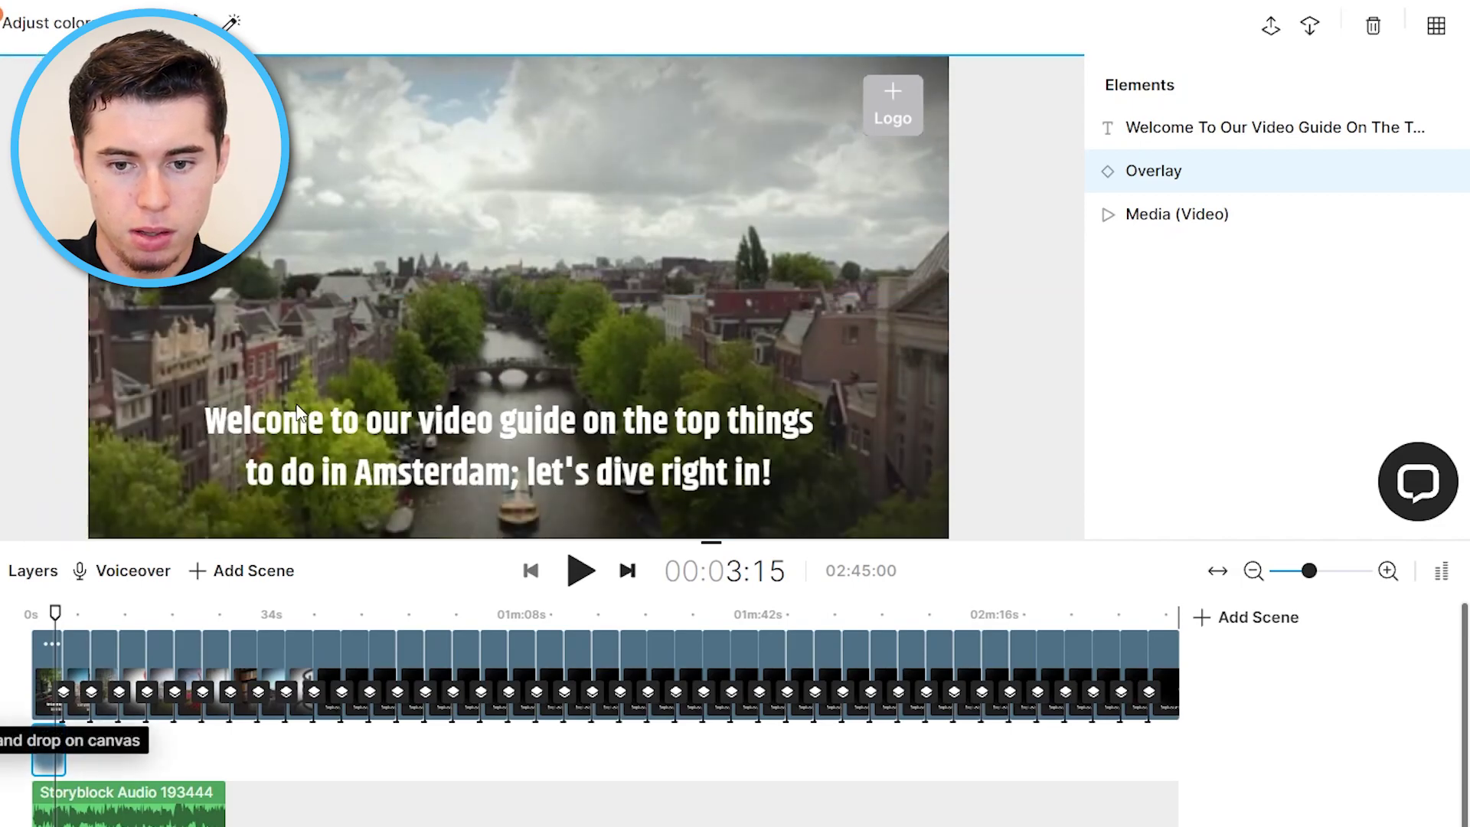
{"action": "left_click_drag", "start_coordinate": [556, 155], "coordinate": [604, 218]}
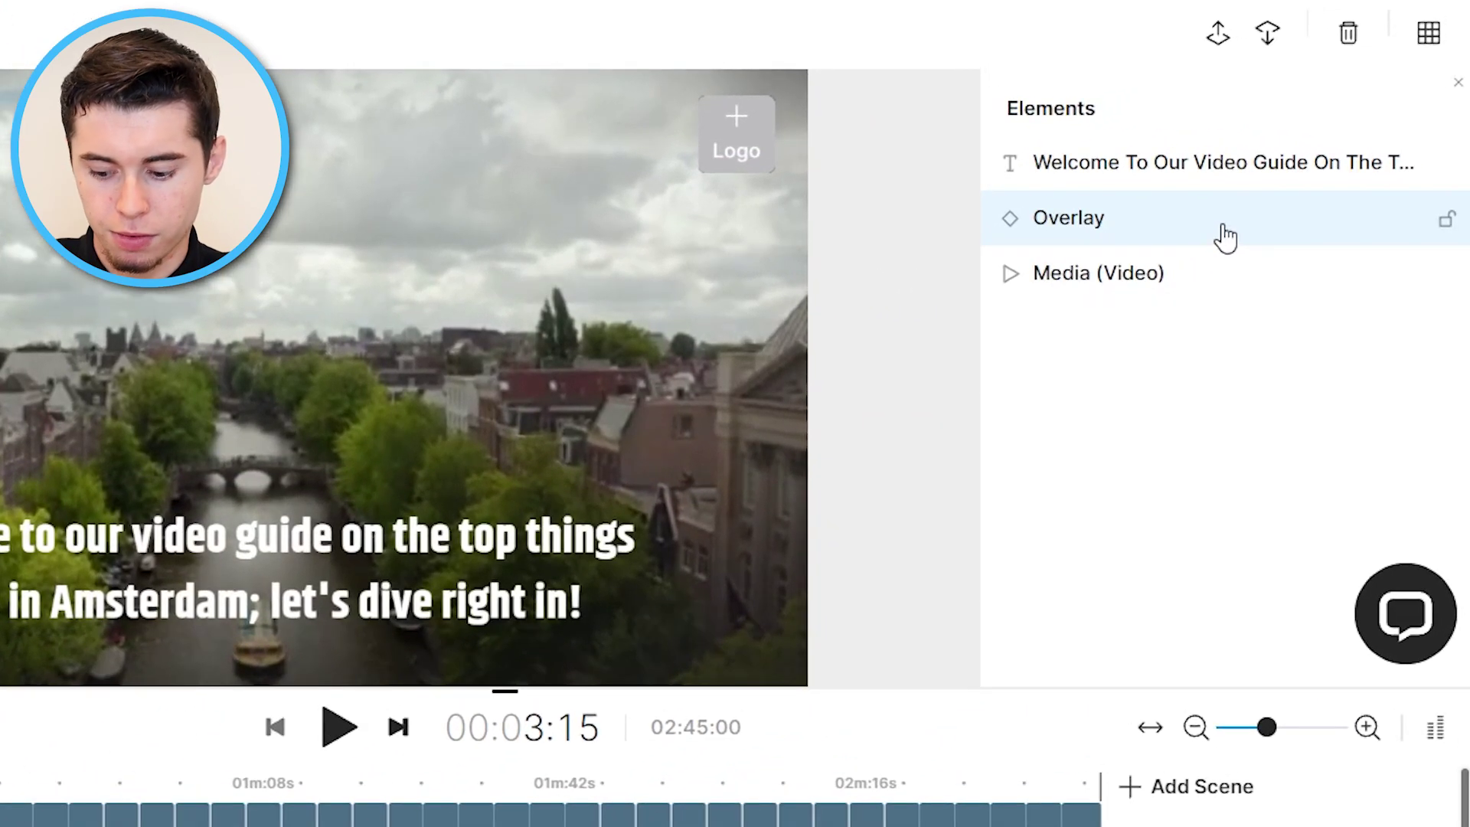
{"action": "key", "text": "Delete"}
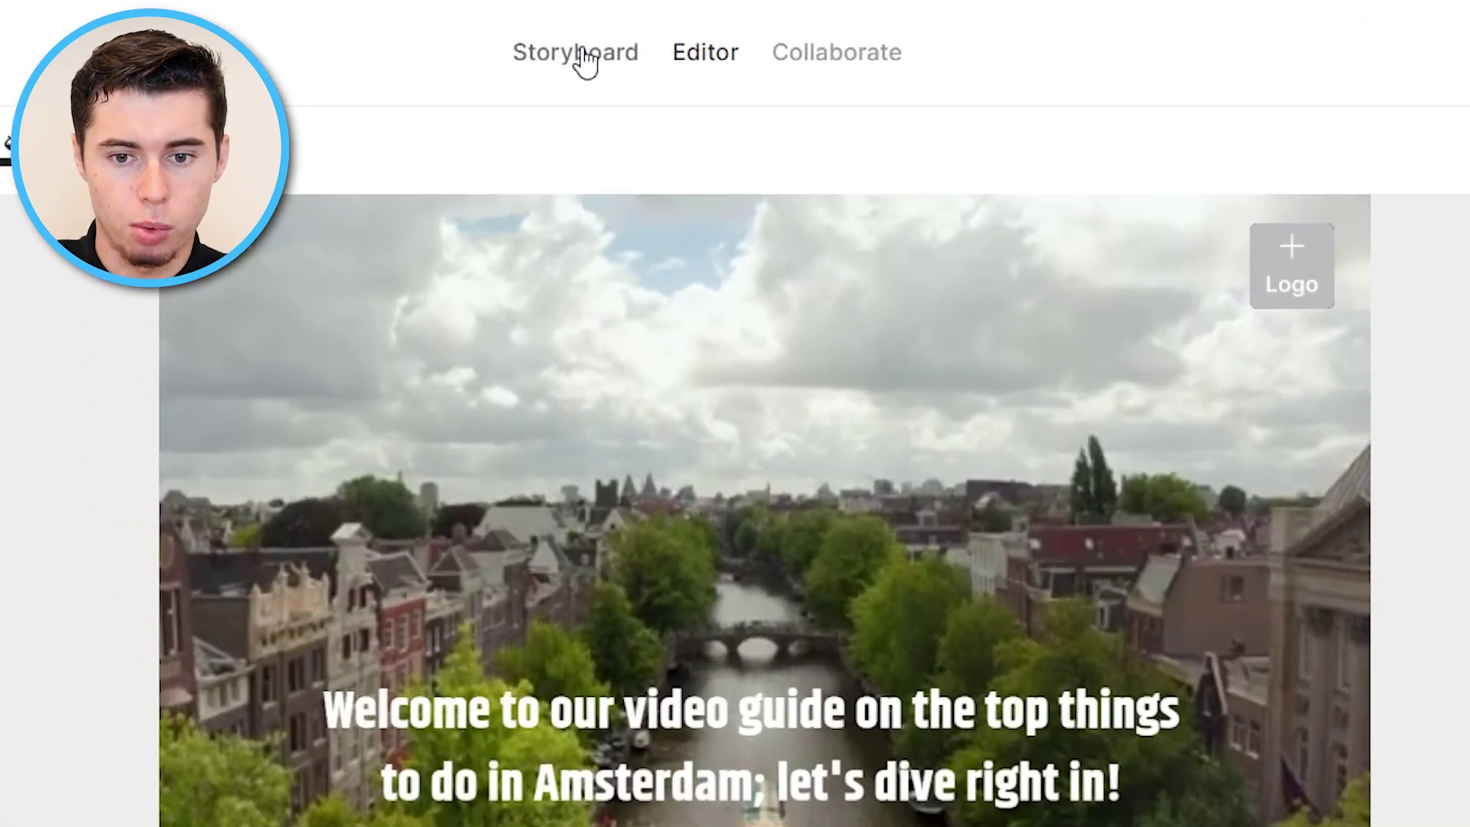
- Return to the Storyboard view, select scene #1's welcome text and look at its text editing and font options
{"action": "left_click", "coordinate": [583, 55]}
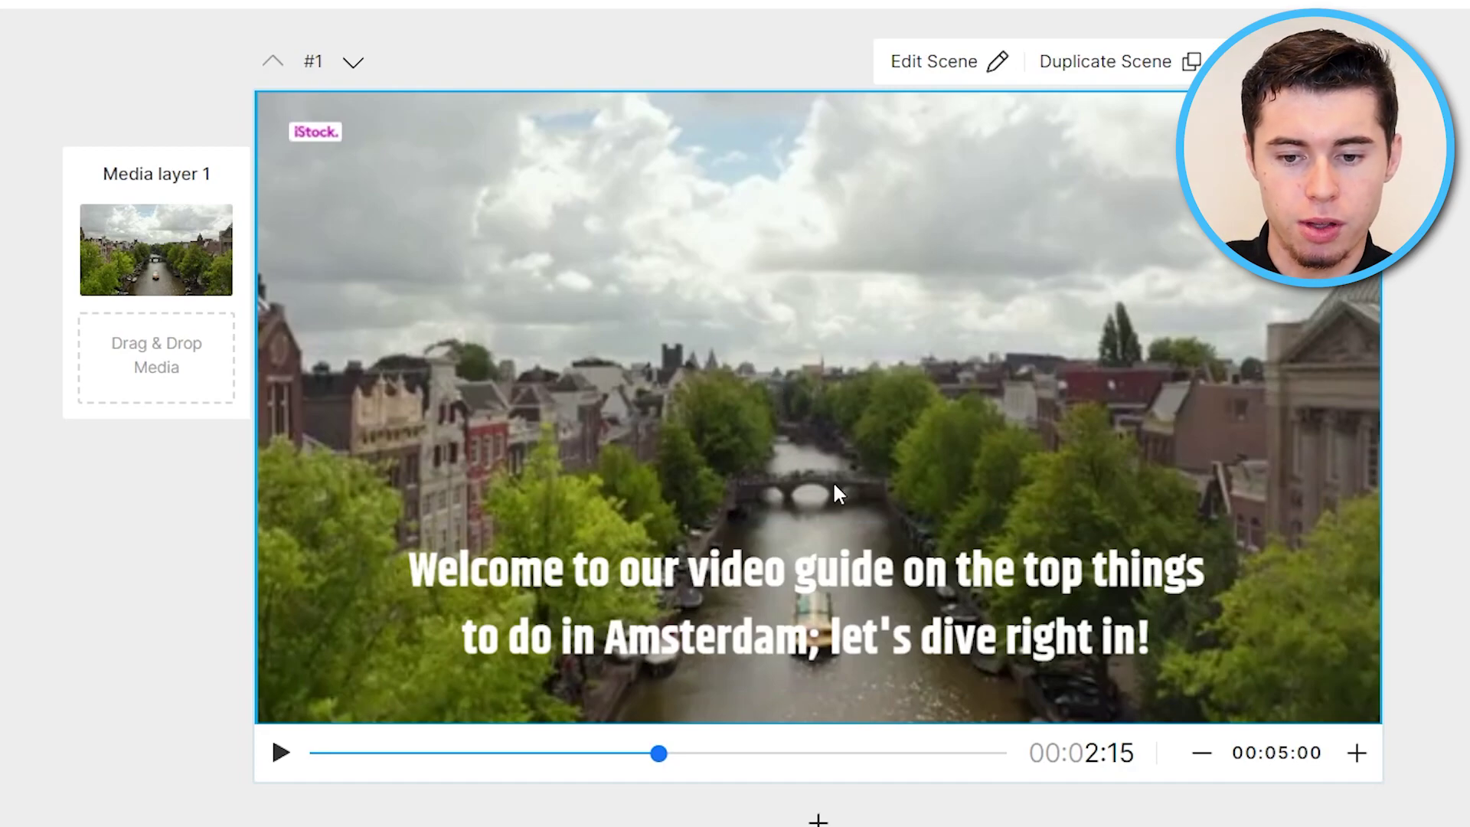
{"action": "left_click", "coordinate": [779, 590]}
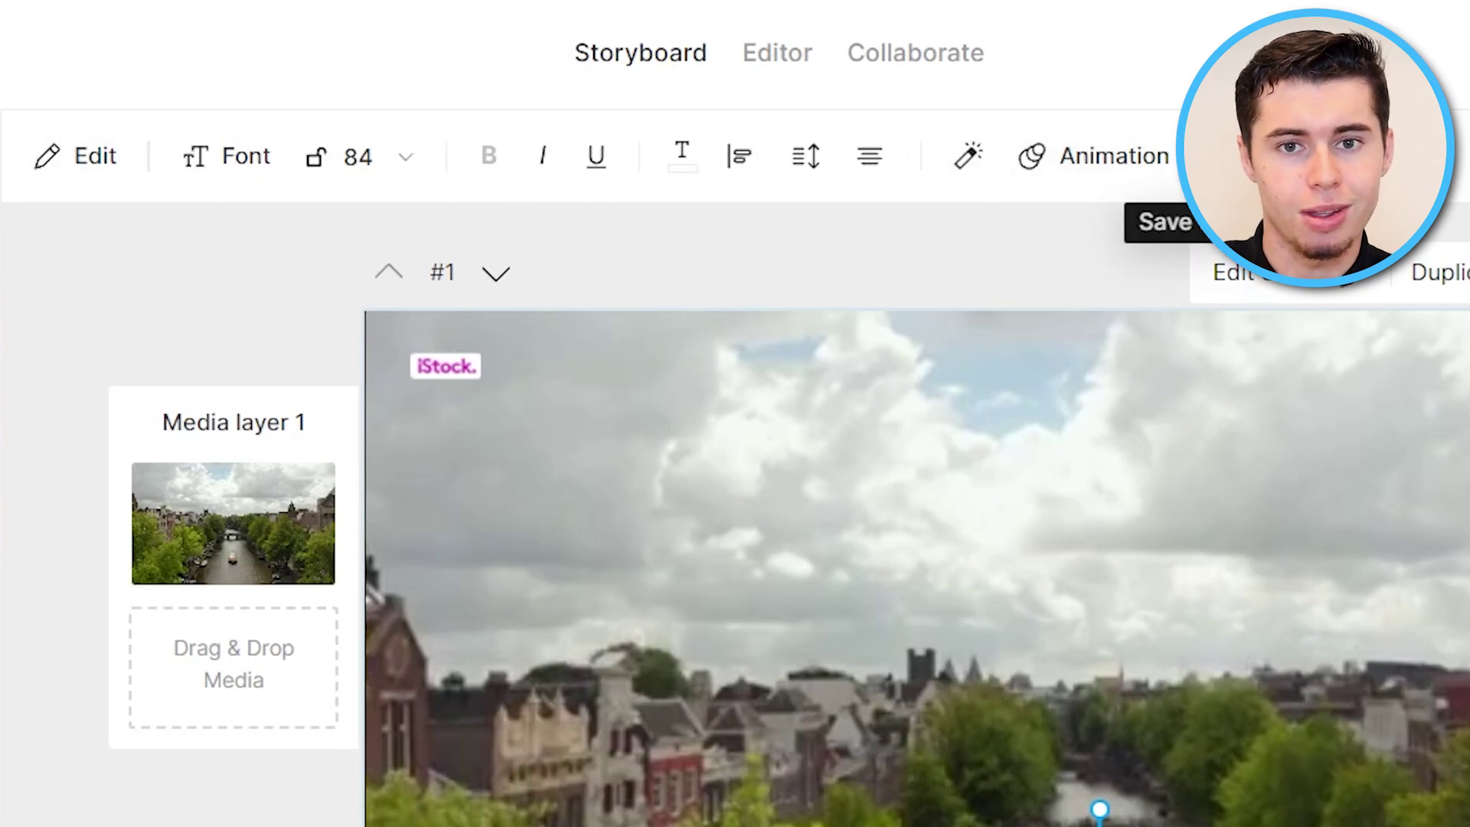
{"action": "left_click", "coordinate": [86, 155]}
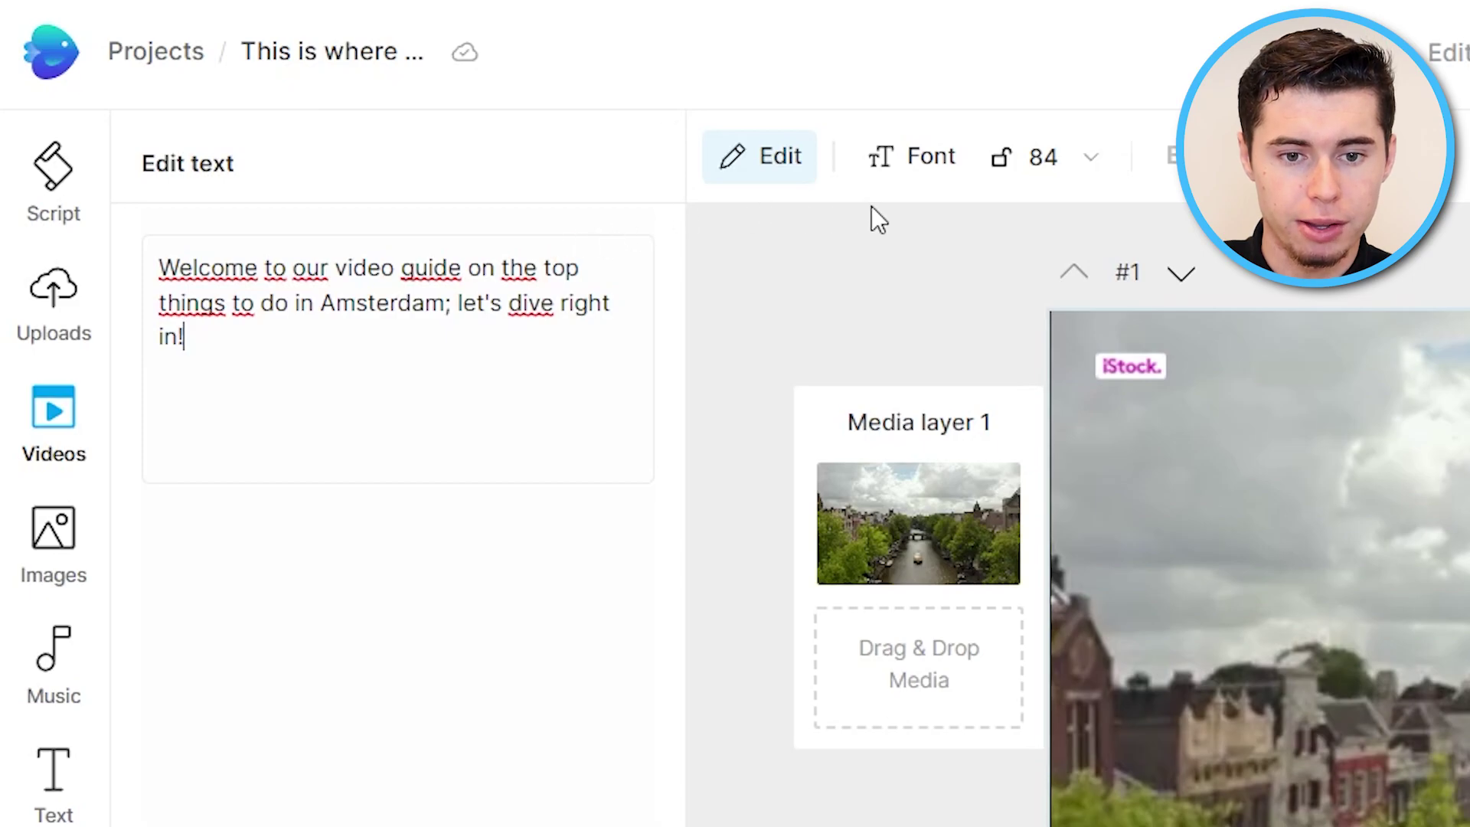
{"action": "left_click", "coordinate": [911, 177]}
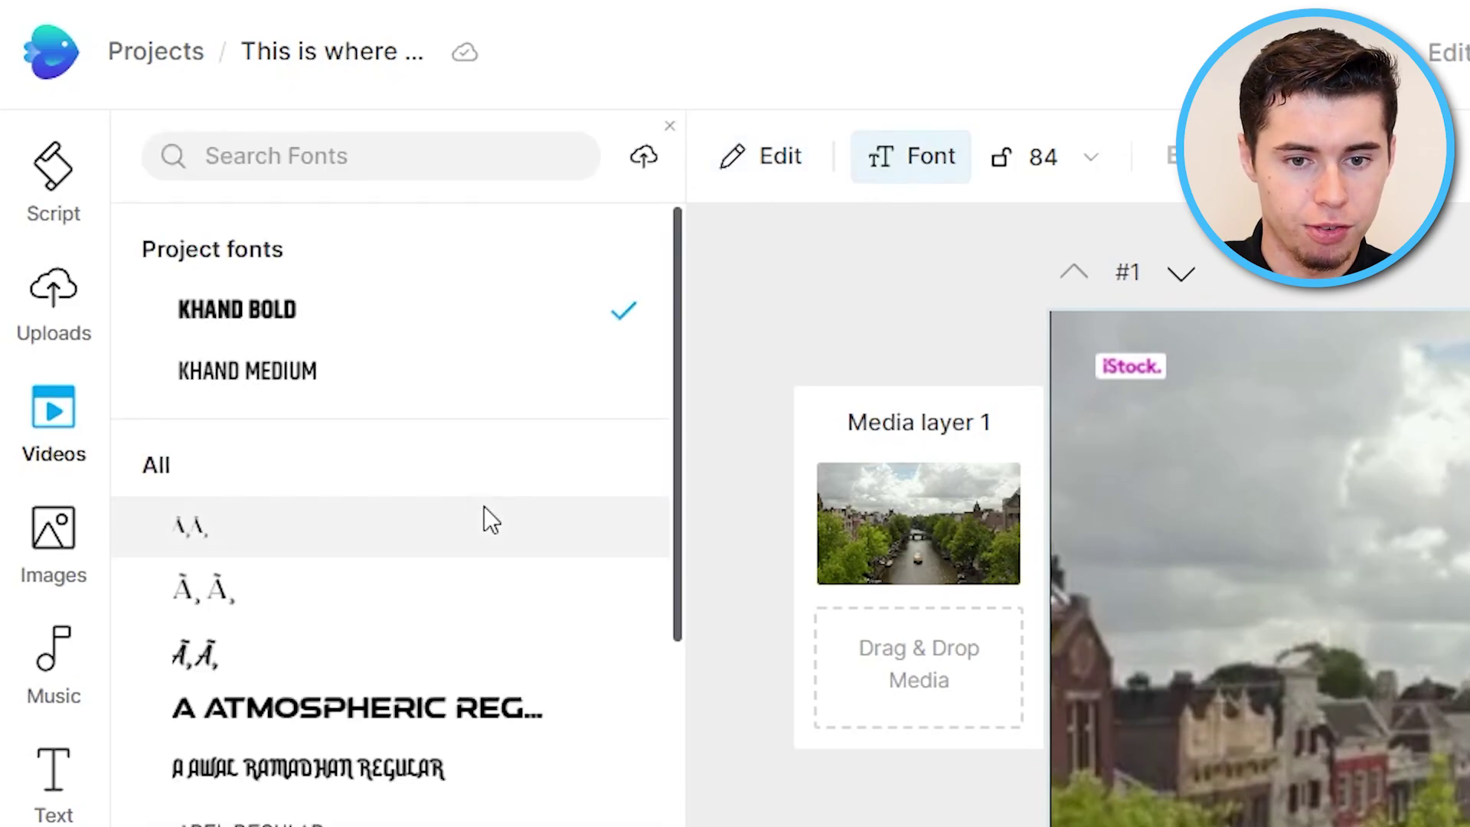
{"action": "left_click", "coordinate": [1051, 153]}
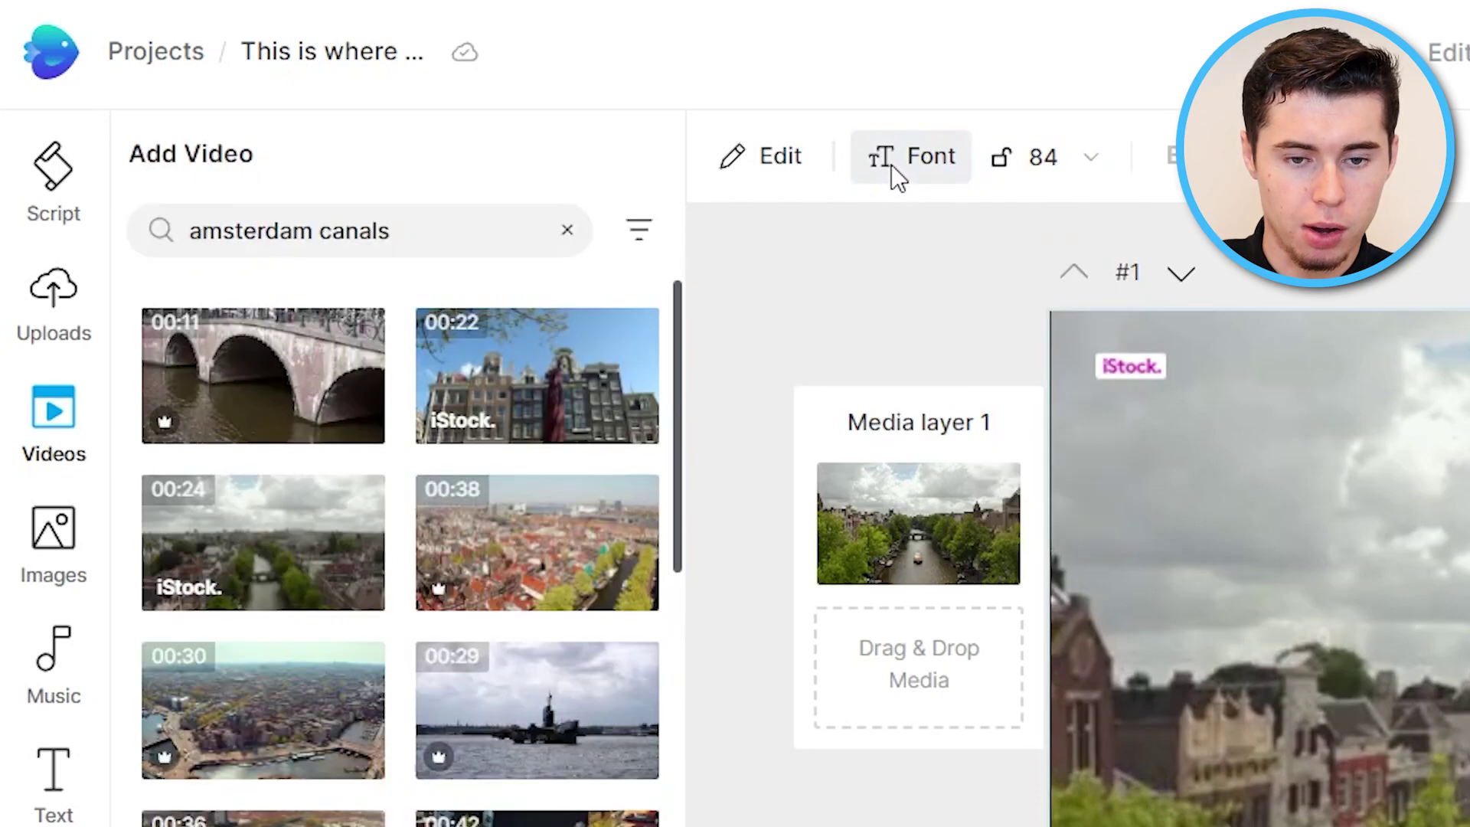
- Try Acumin Variable Concept on scene #1's text, set it to Adecion Bold instead and apply that font to all text
{"action": "left_click", "coordinate": [895, 158]}
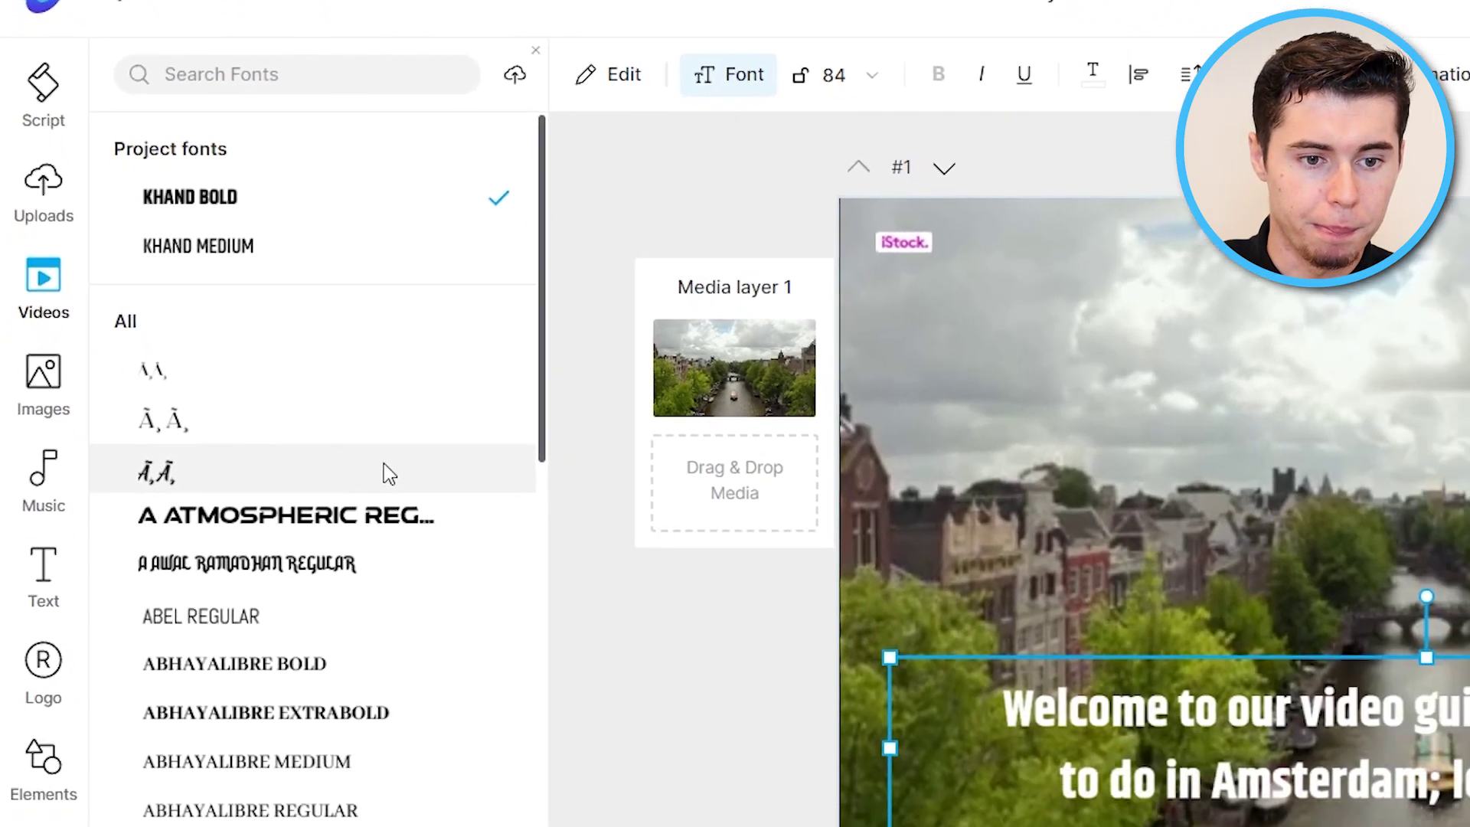
{"action": "scroll", "coordinate": [479, 640], "scroll_direction": "down", "scroll_amount": 10}
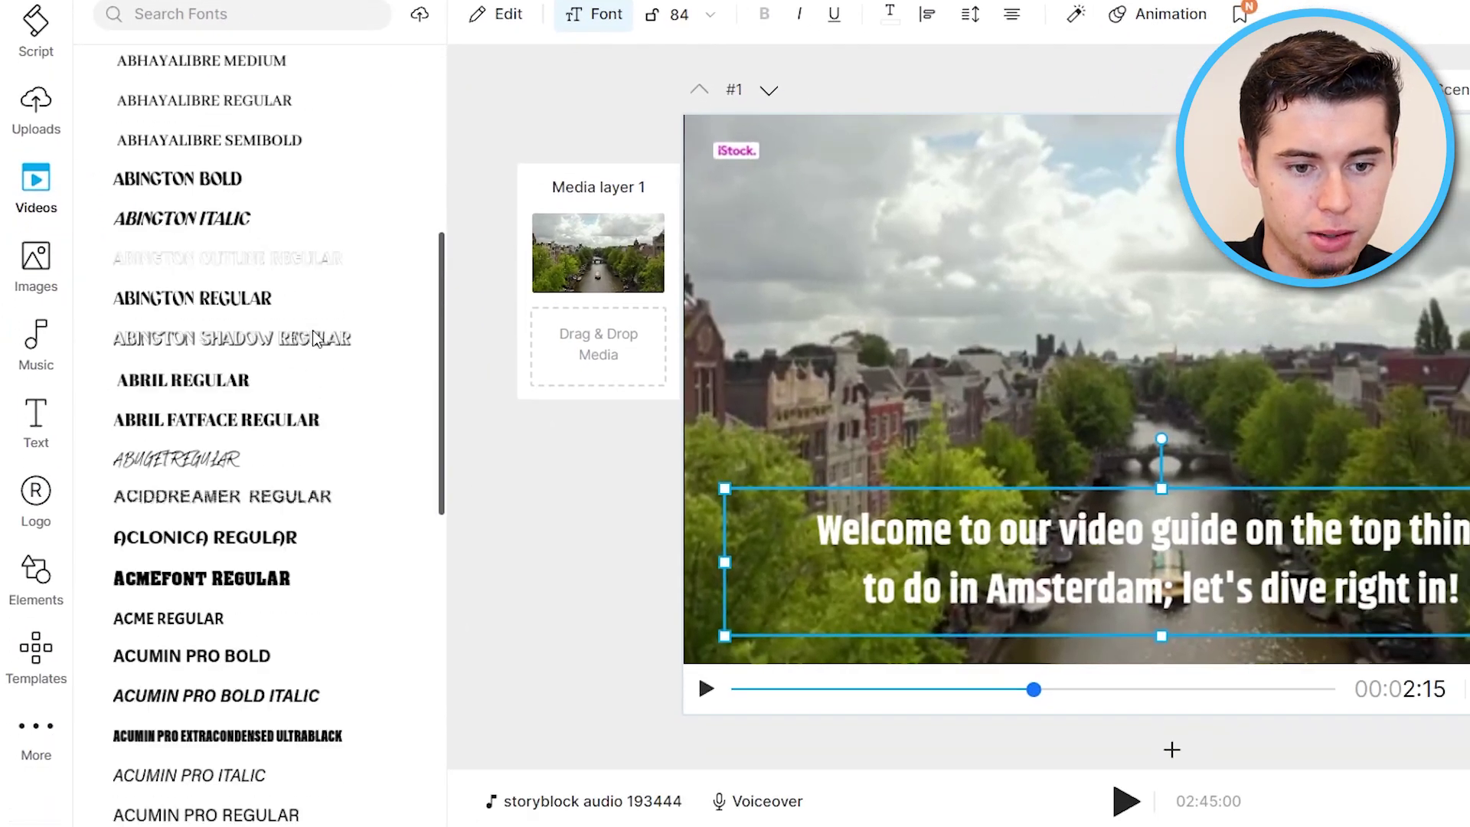
{"action": "scroll", "coordinate": [320, 339], "scroll_direction": "down", "scroll_amount": 8}
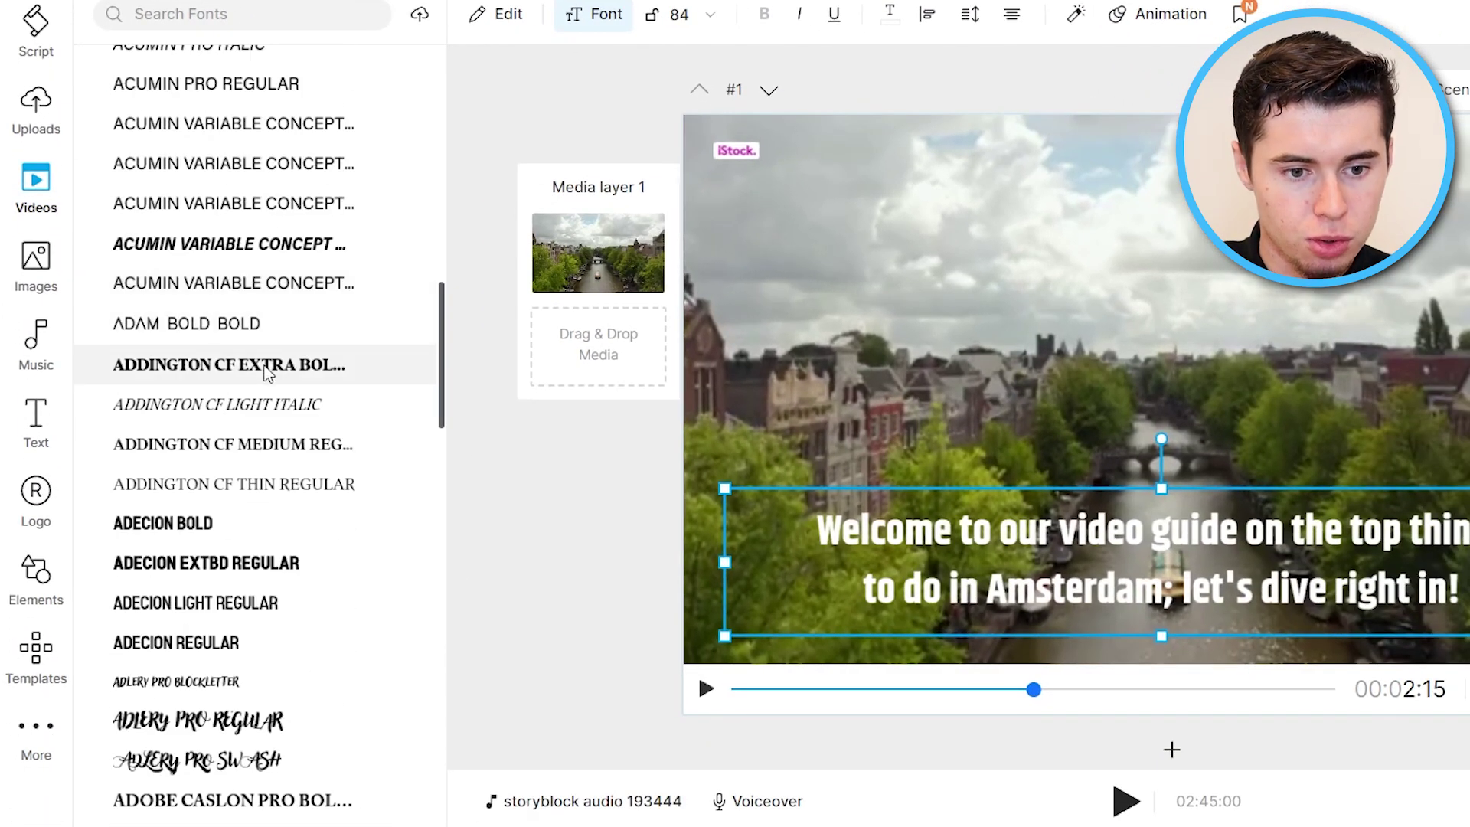
{"action": "left_click", "coordinate": [269, 255]}
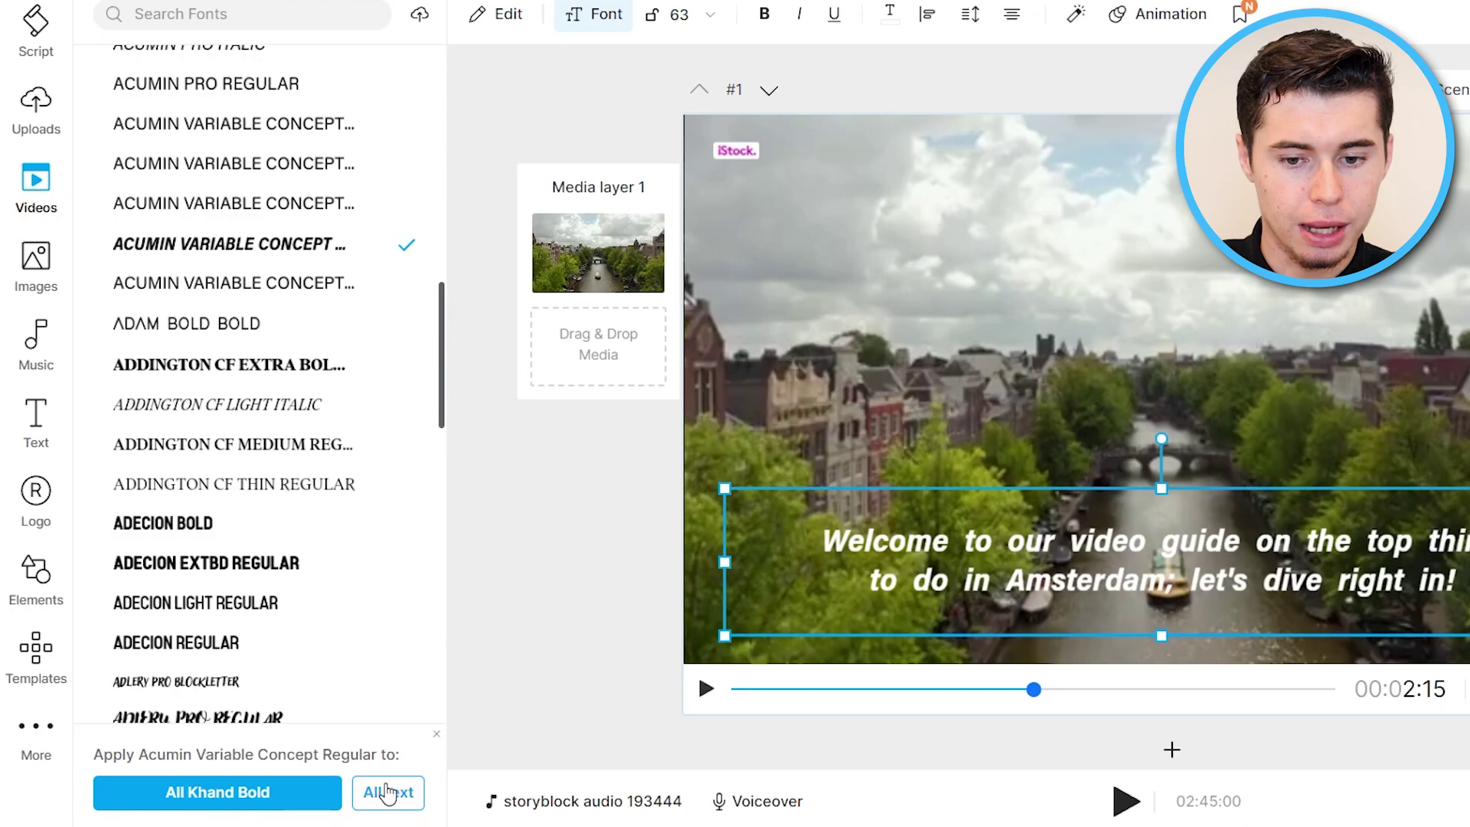
{"action": "left_click", "coordinate": [202, 531]}
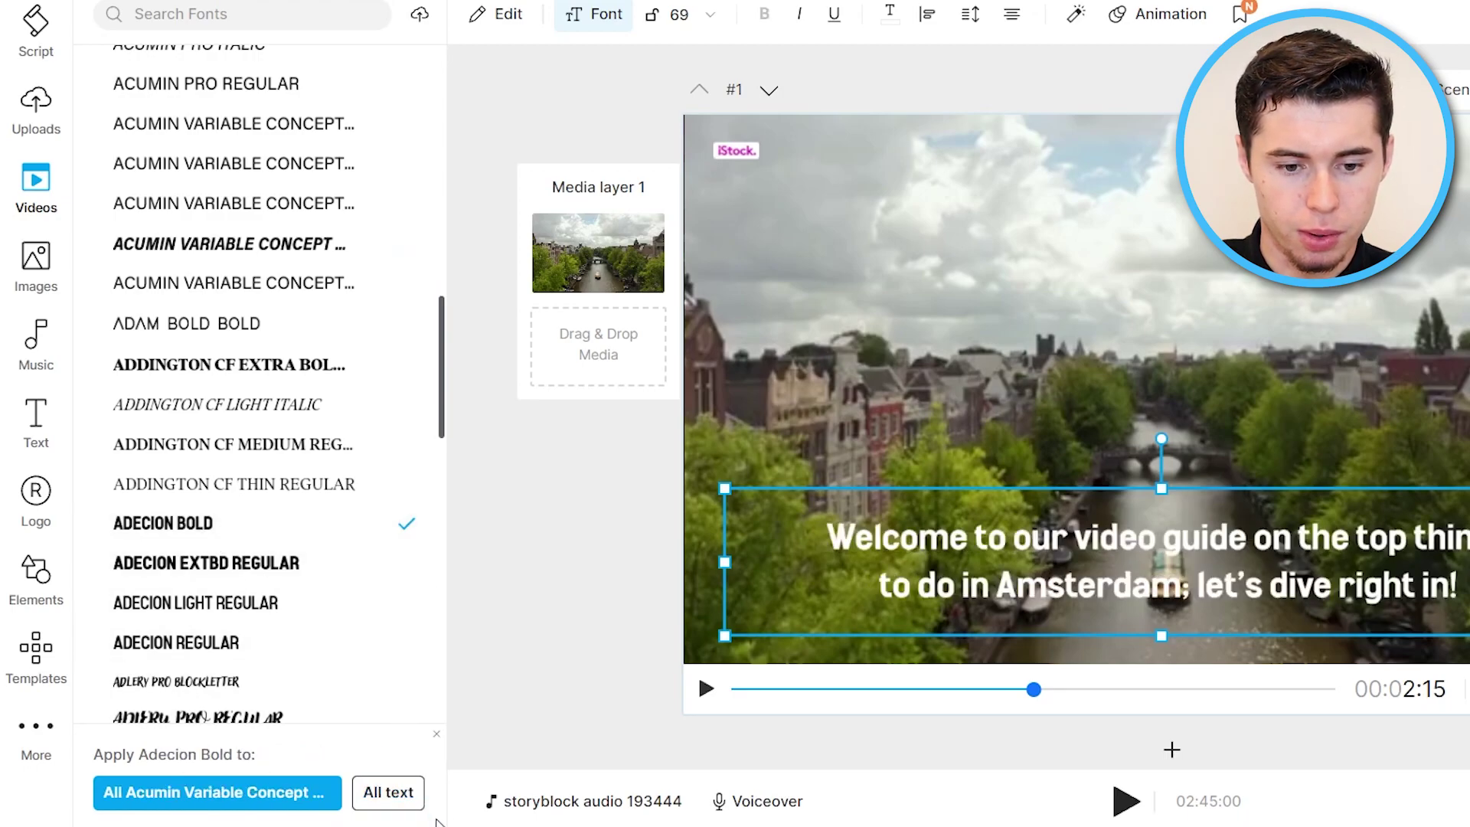
{"action": "left_click", "coordinate": [389, 793]}
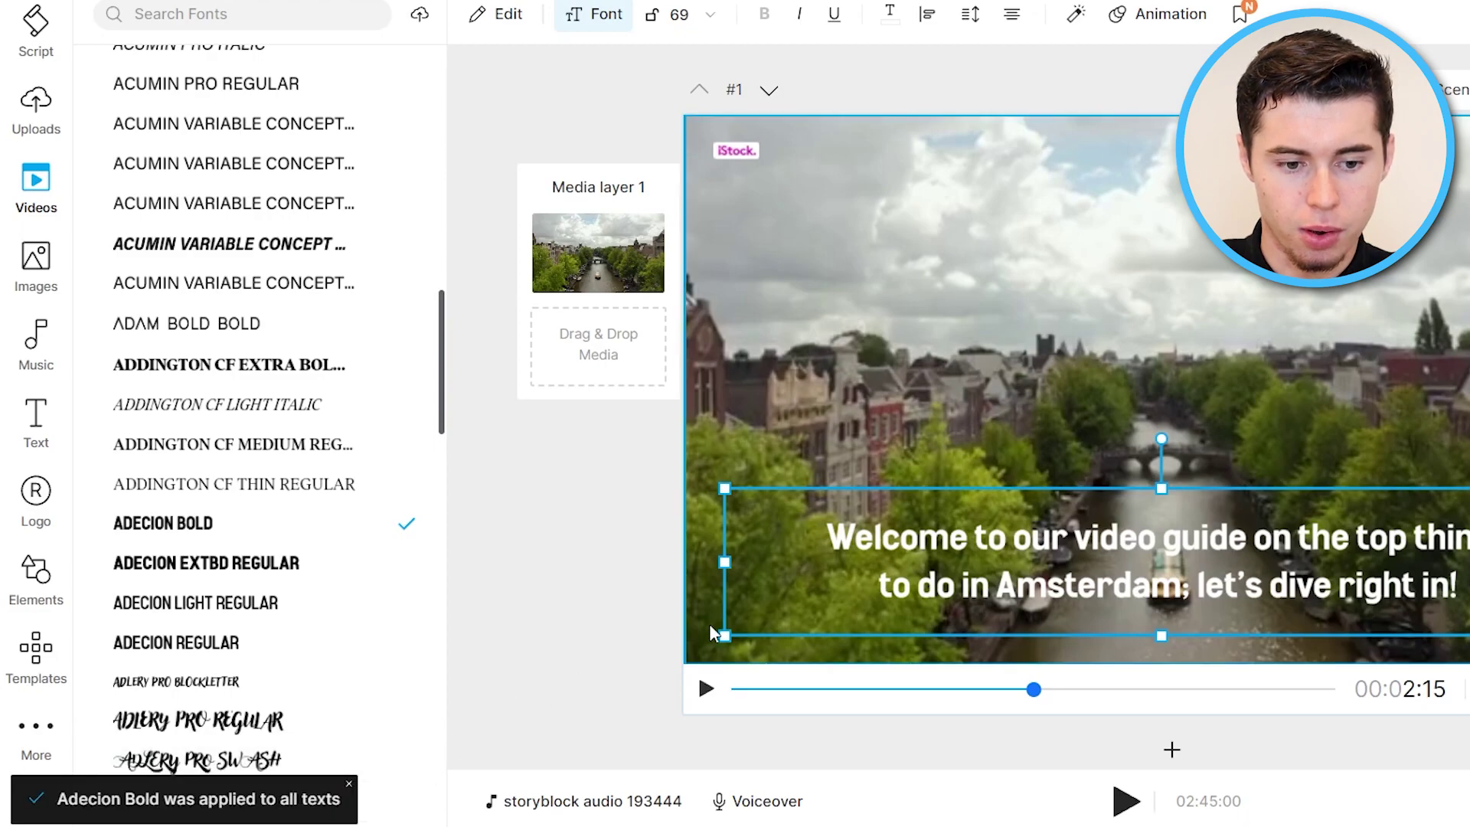
{"action": "scroll", "coordinate": [704, 637], "scroll_direction": "down", "scroll_amount": 4}
{"action": "scroll", "coordinate": [861, 689], "scroll_direction": "down", "scroll_amount": 6}
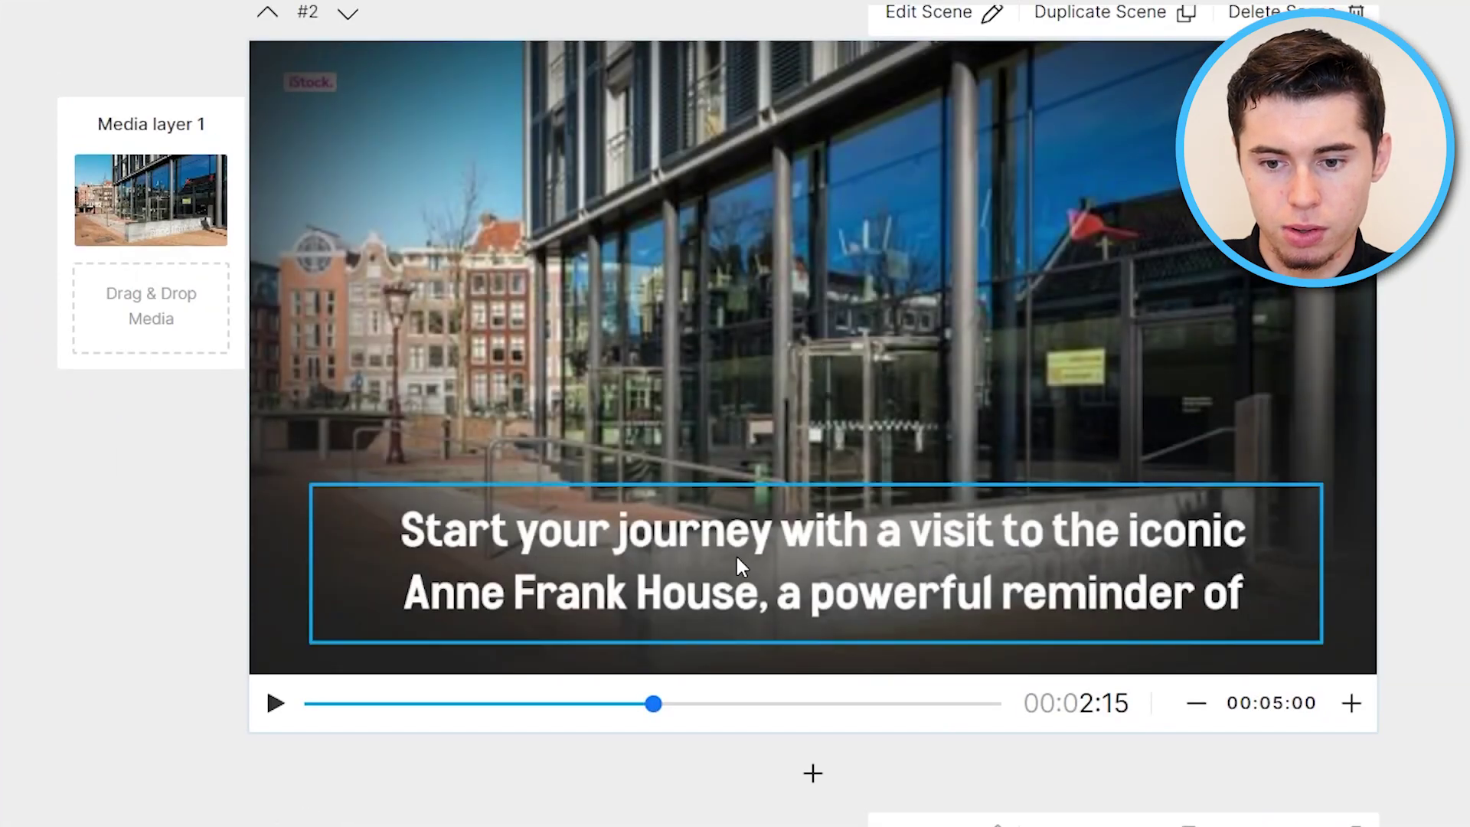
- Try font size 72 on scene #1's welcome text and settle on 64
{"action": "scroll", "coordinate": [1024, 420], "scroll_direction": "up", "scroll_amount": 10}
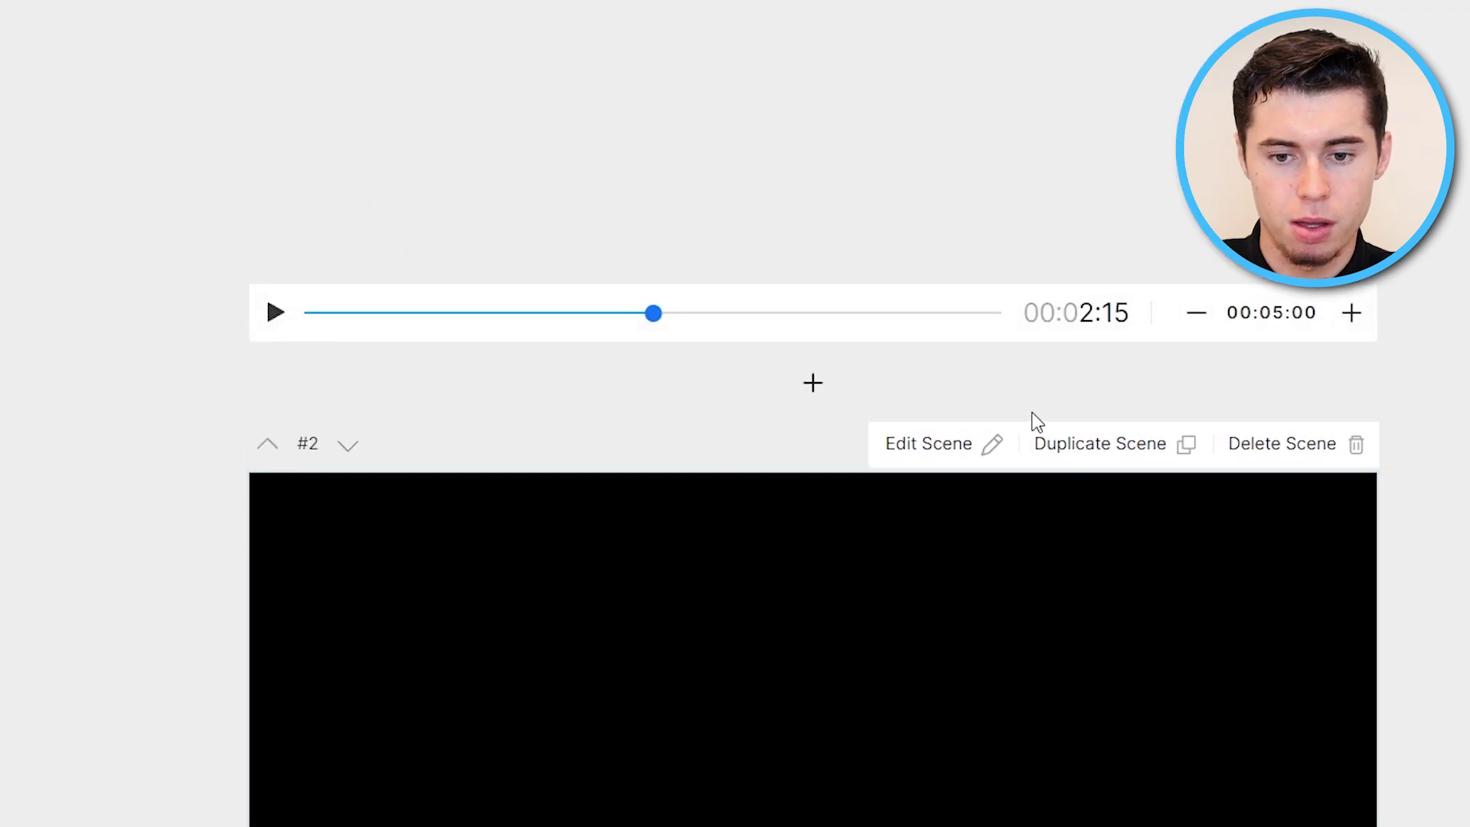
{"action": "scroll", "coordinate": [1018, 413], "scroll_direction": "up", "scroll_amount": 2}
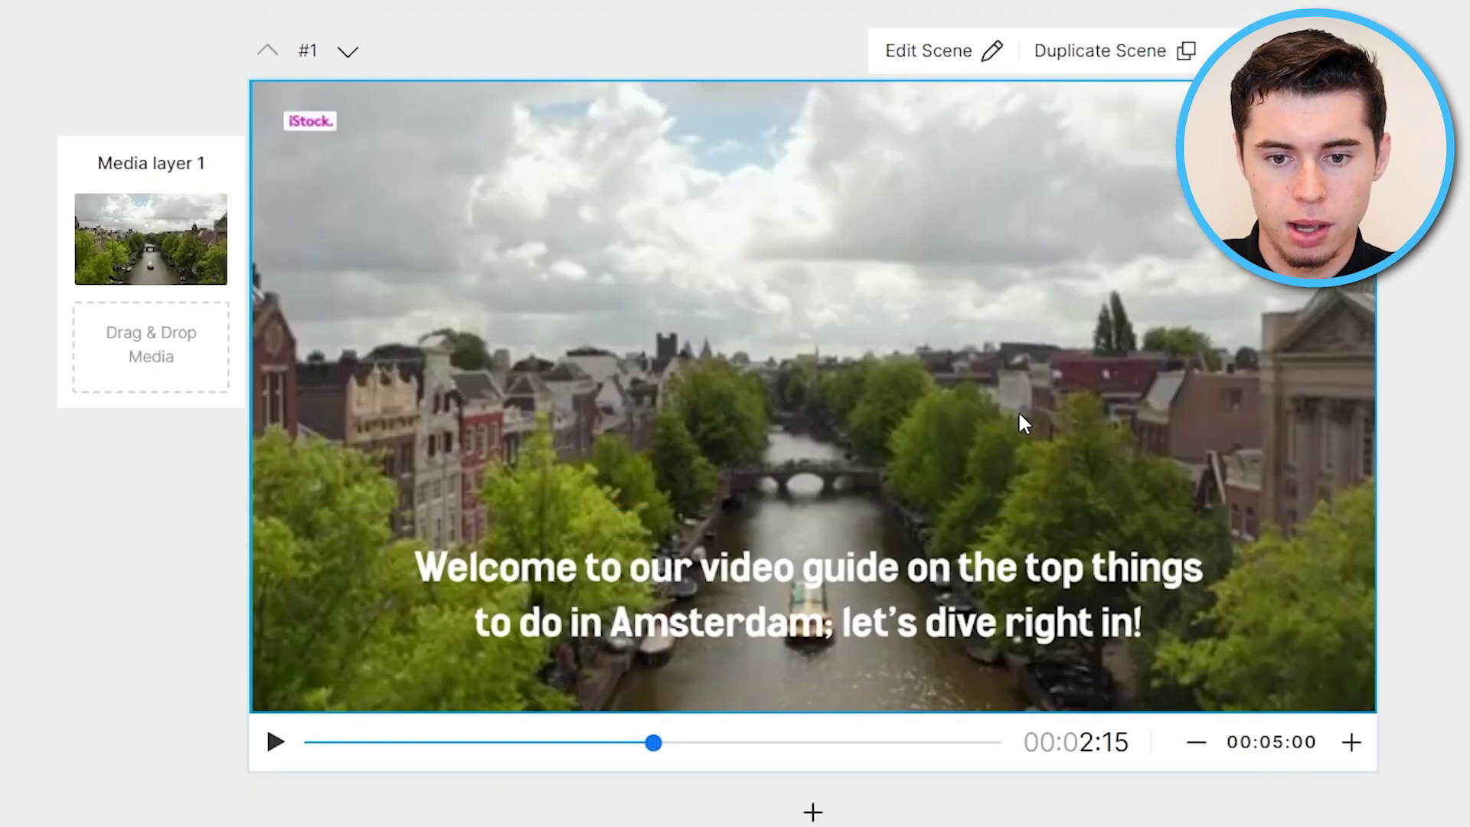
{"action": "left_click", "coordinate": [838, 590]}
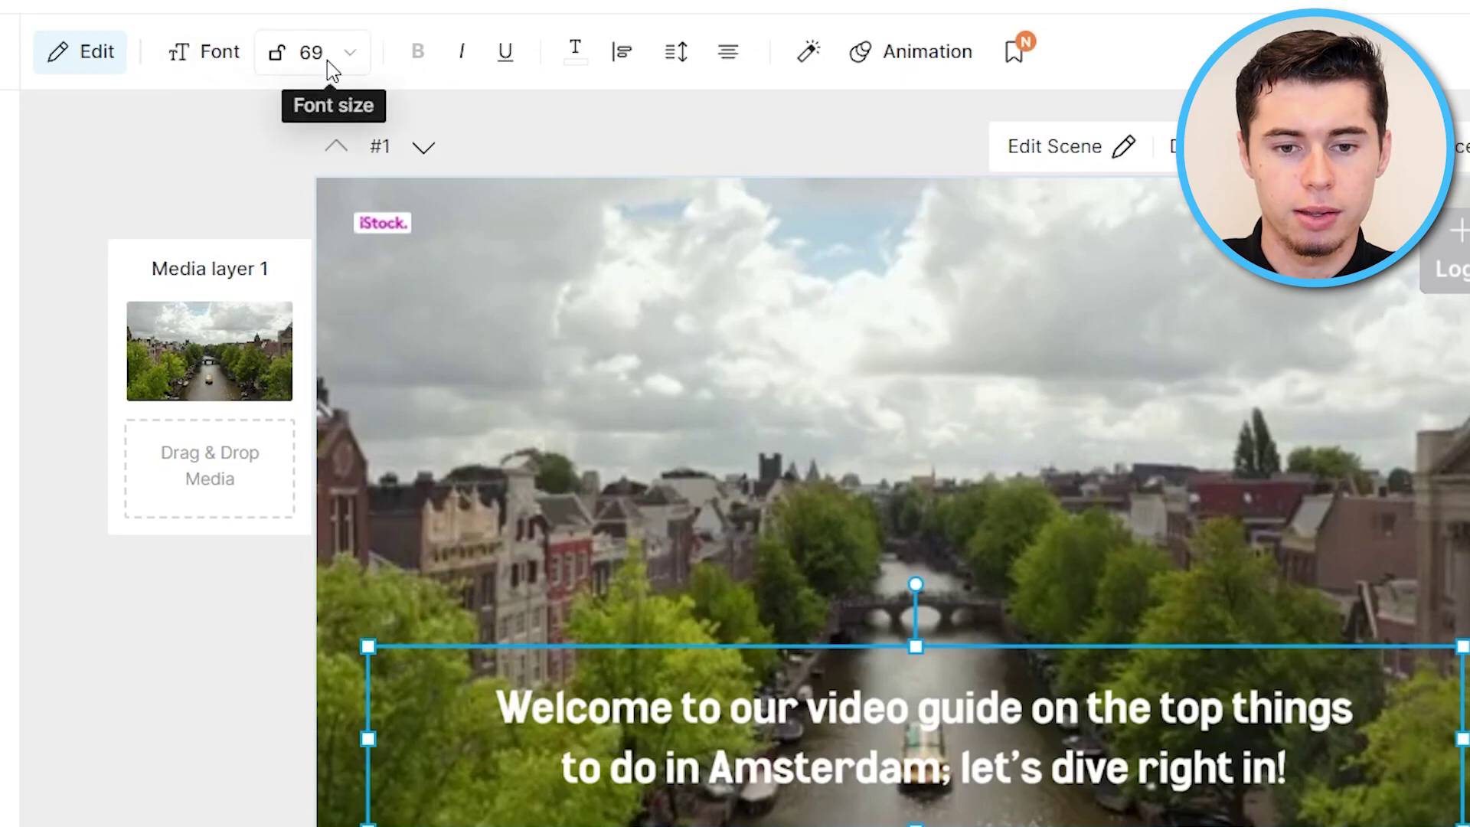
{"action": "left_click", "coordinate": [346, 60]}
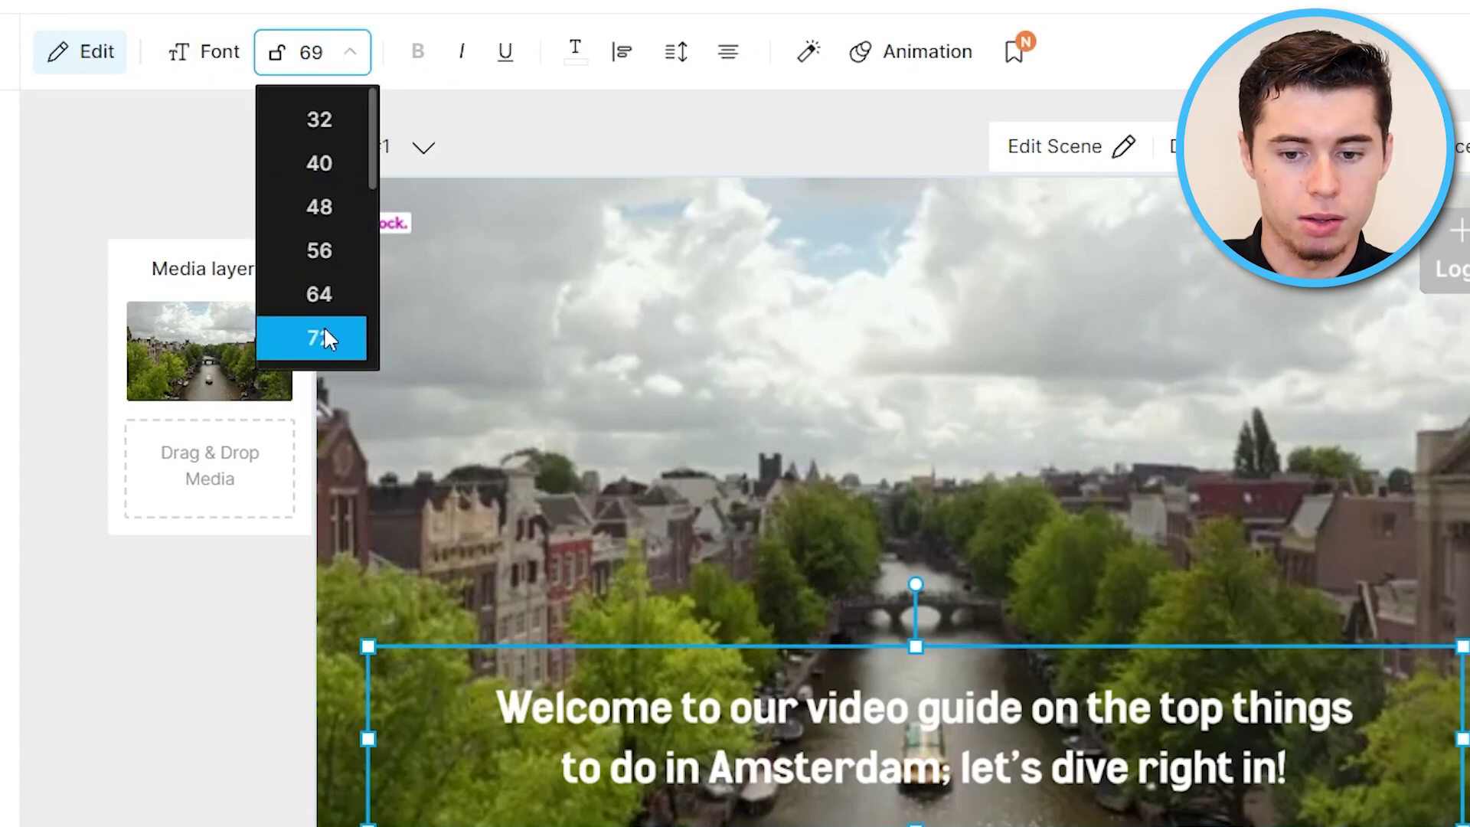
{"action": "left_click", "coordinate": [324, 330]}
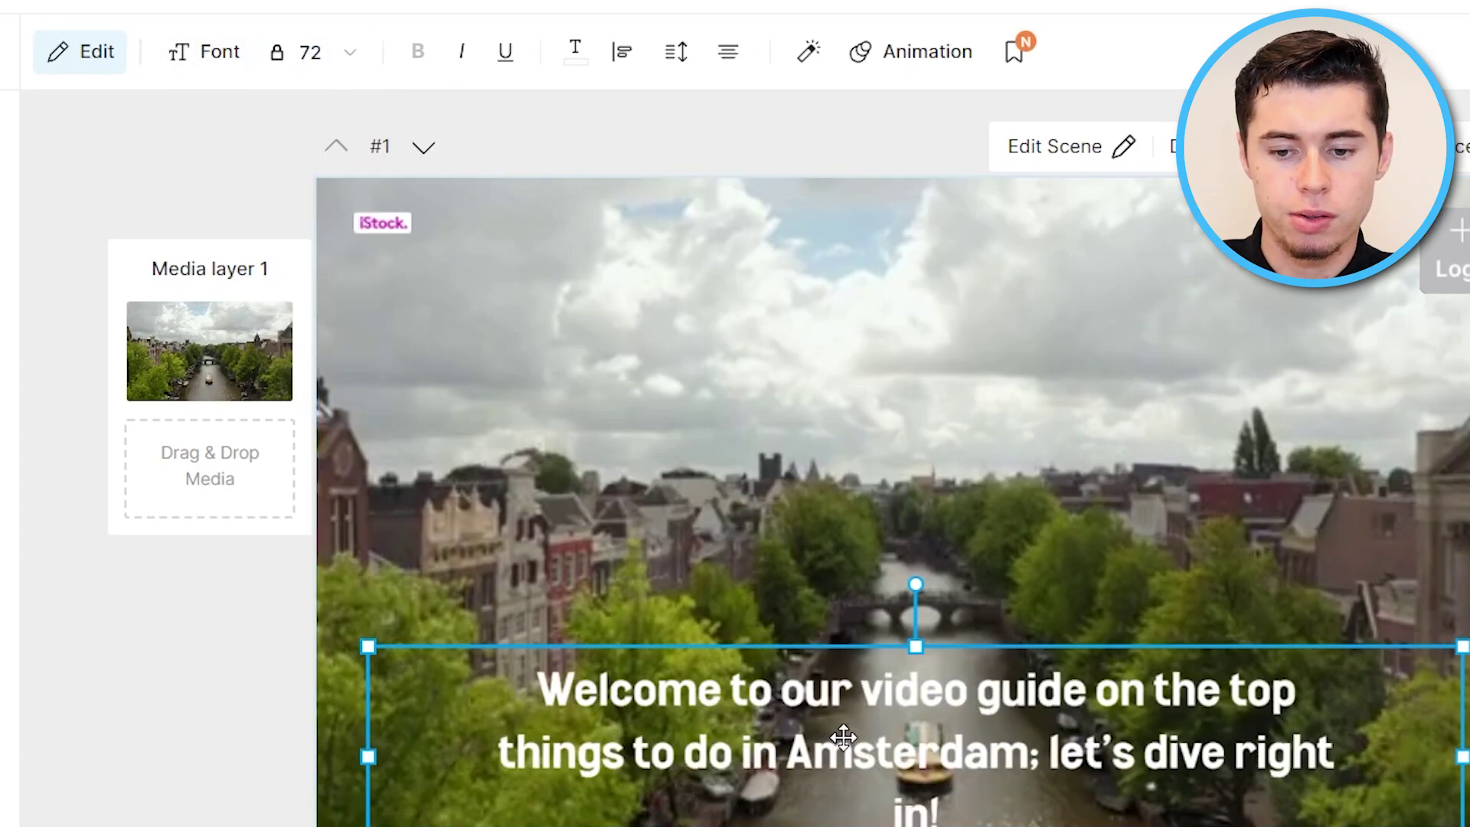
{"action": "left_click", "coordinate": [342, 60]}
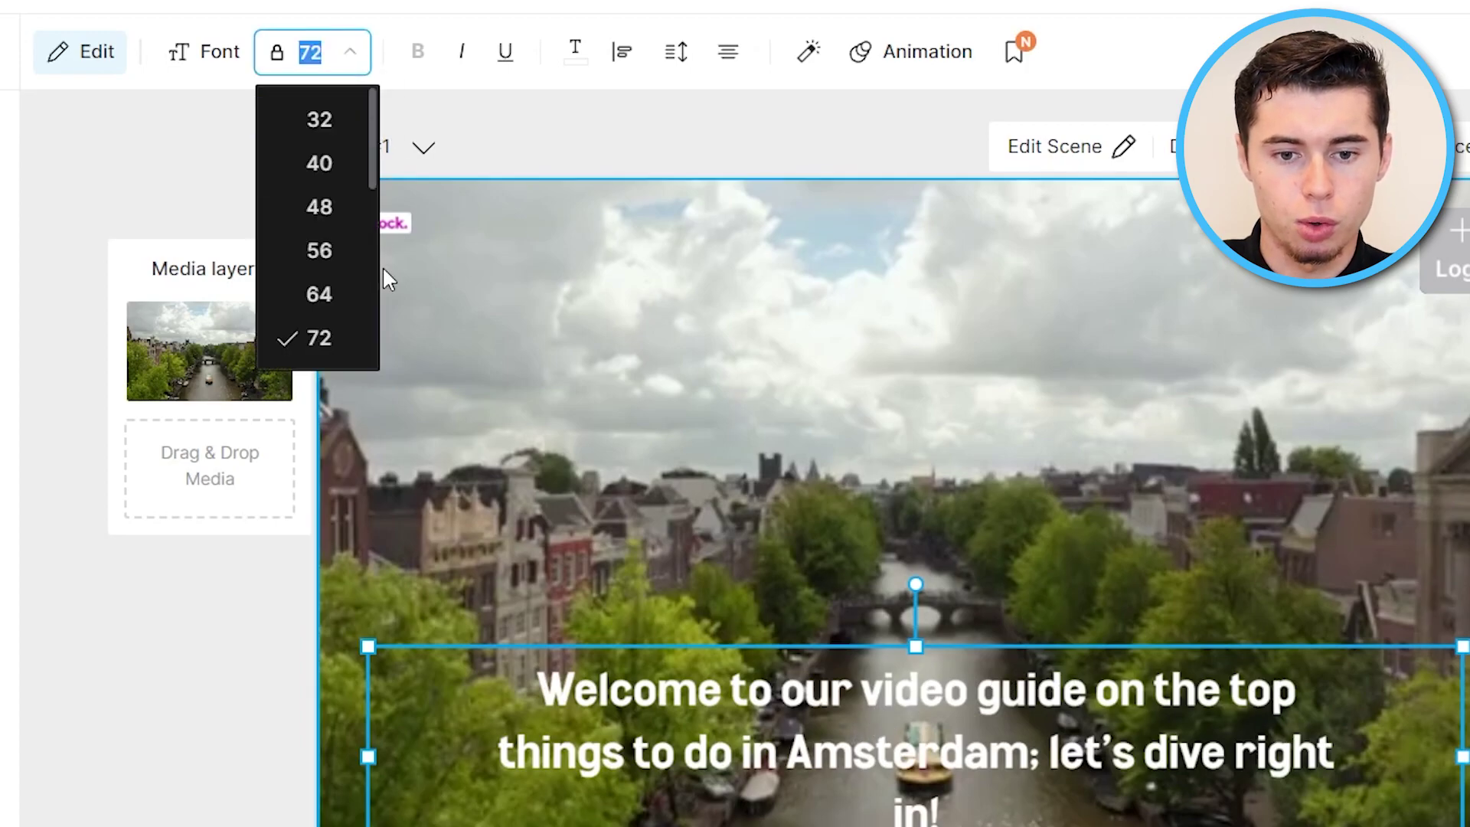
{"action": "left_click", "coordinate": [348, 294]}
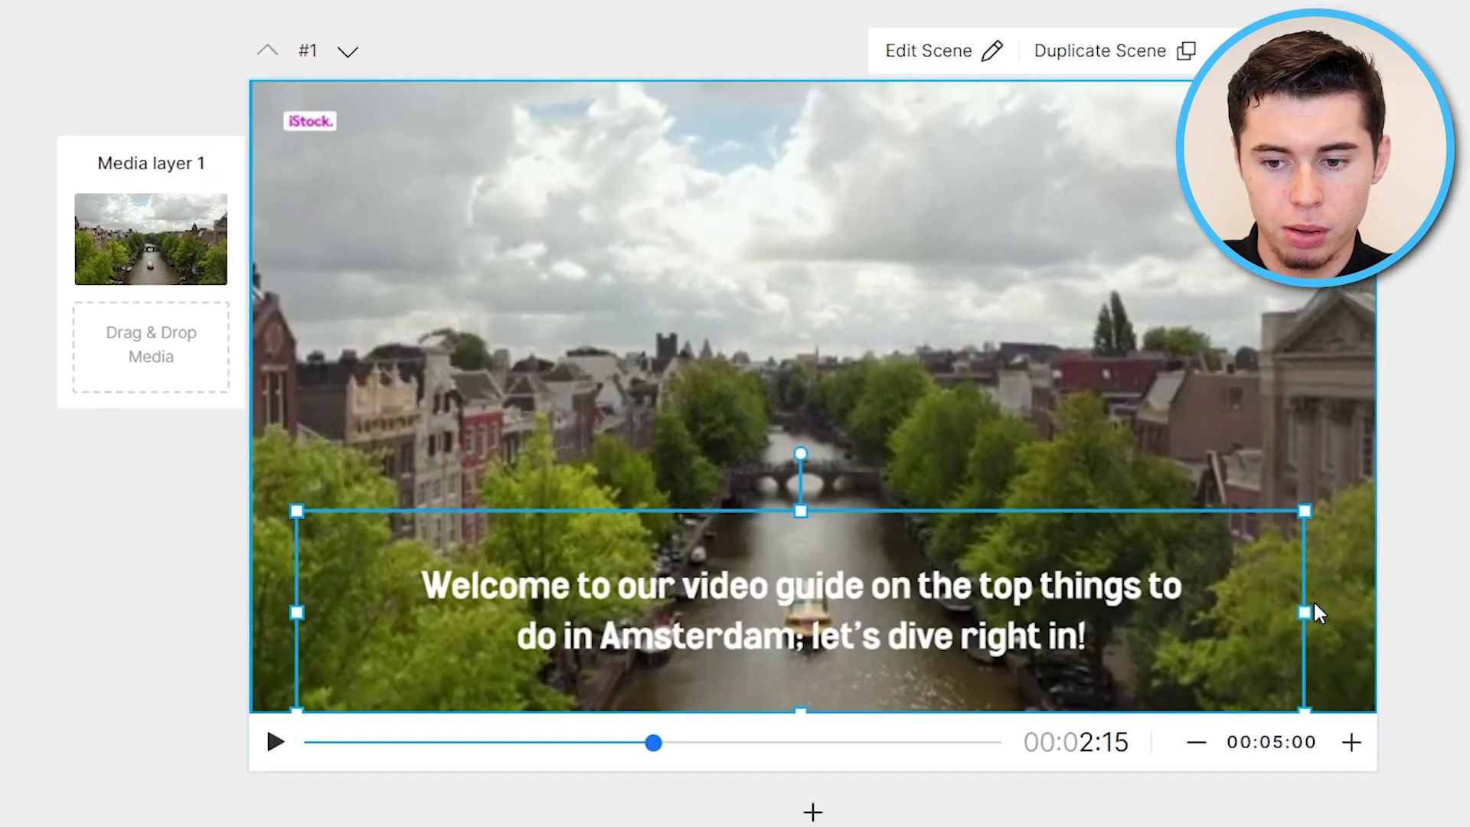
- Narrow scene #1's text box, widen it to nearly the full frame width and nudge its position
{"action": "left_click_drag", "start_coordinate": [1406, 703], "coordinate": [726, 678]}
{"action": "left_click_drag", "start_coordinate": [662, 617], "coordinate": [1336, 622]}
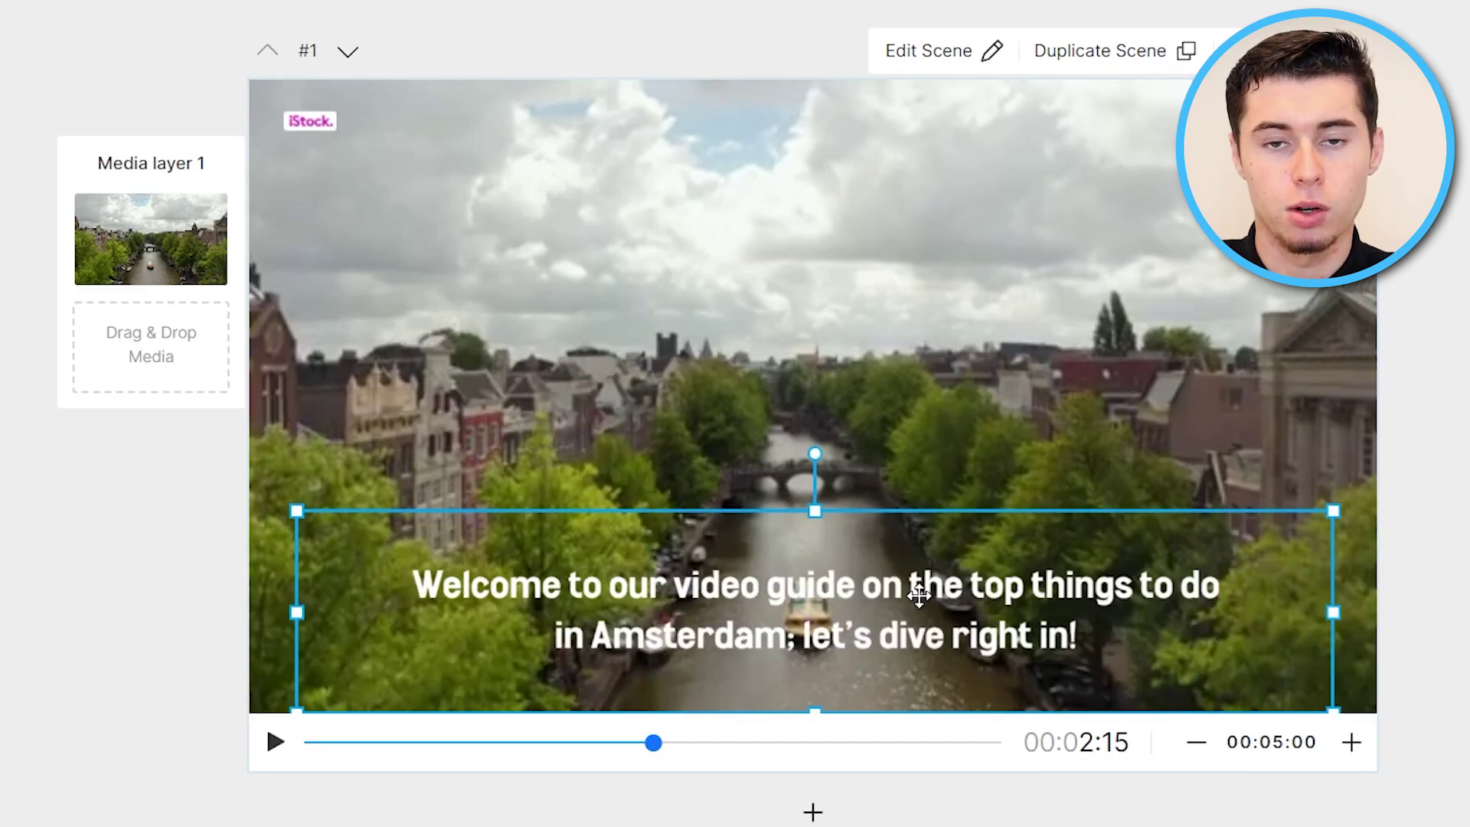
{"action": "mouse_move", "coordinate": [919, 595]}
{"action": "left_mouse_down"}
{"action": "mouse_move", "coordinate": [984, 263]}
{"action": "mouse_move", "coordinate": [506, 765]}
{"action": "mouse_move", "coordinate": [577, 476]}
{"action": "mouse_move", "coordinate": [802, 678]}
{"action": "mouse_move", "coordinate": [886, 597]}
{"action": "mouse_move", "coordinate": [942, 604]}
{"action": "left_mouse_up"}
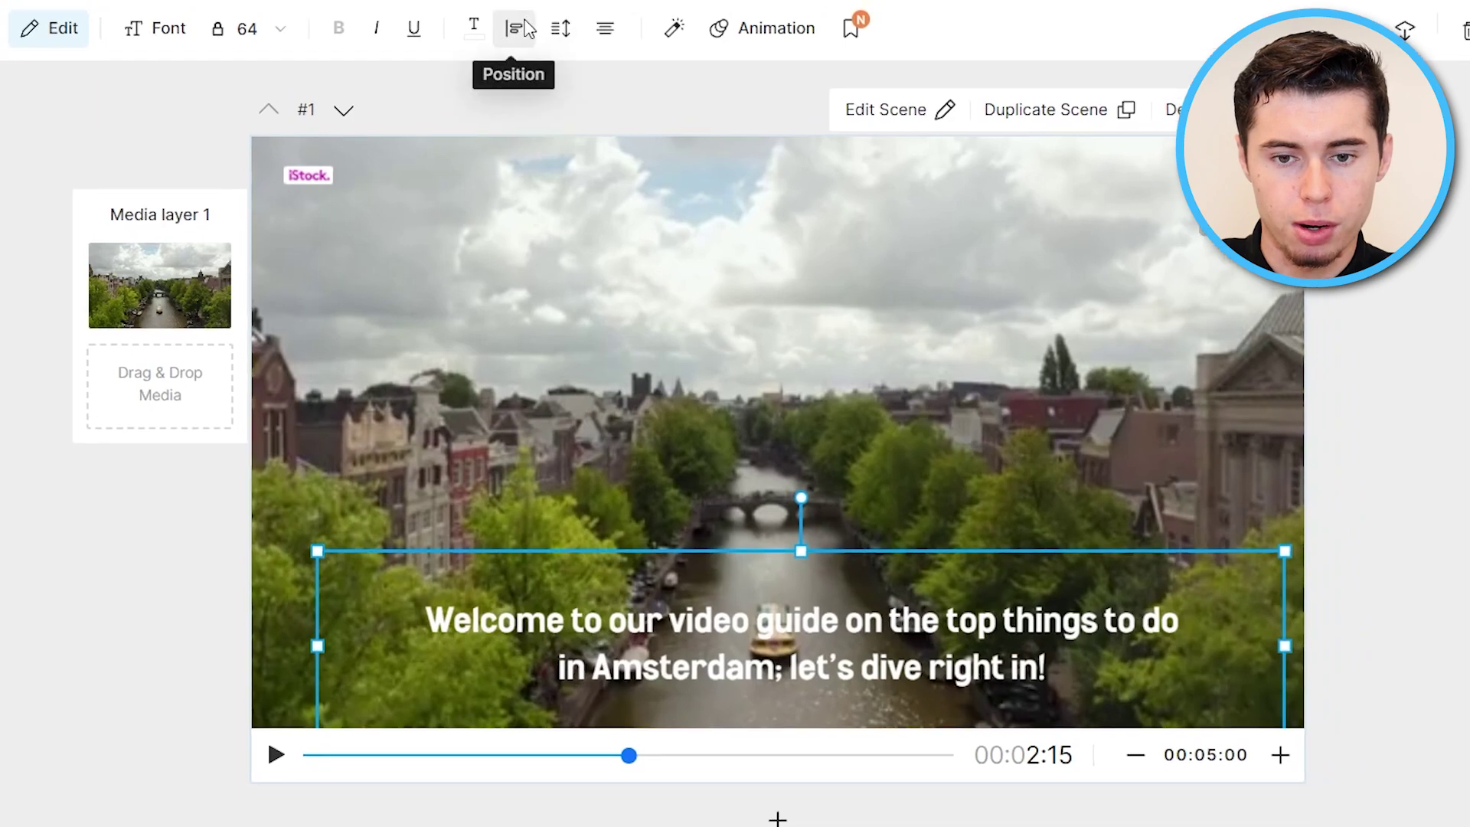
- Align scene #1's text box to the left, vertical middle and bottom of the frame, and recentre it horizontally along the bottom
{"action": "left_click", "coordinate": [515, 27]}
{"action": "left_click", "coordinate": [518, 66]}
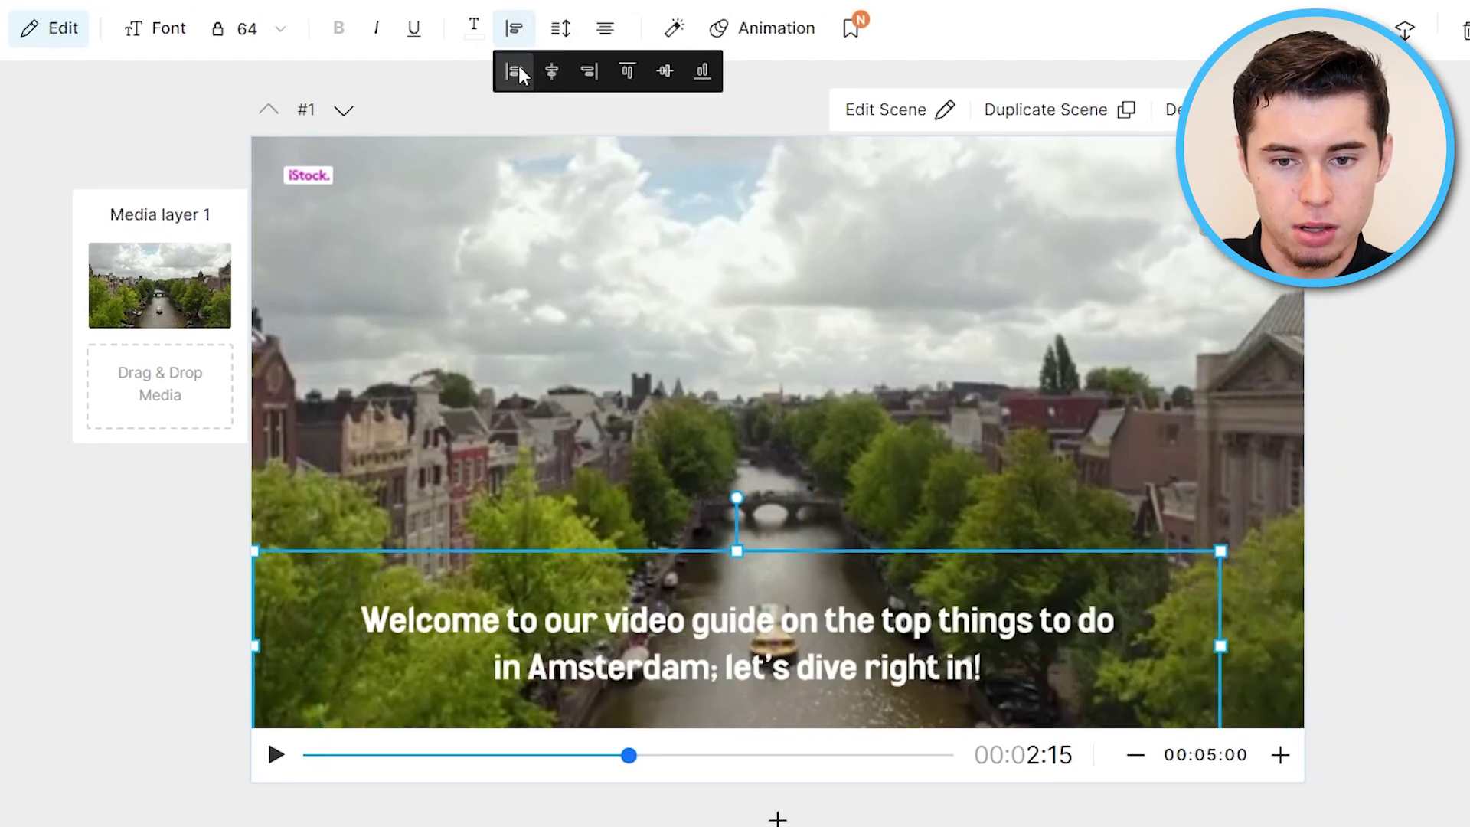
{"action": "left_click", "coordinate": [672, 69]}
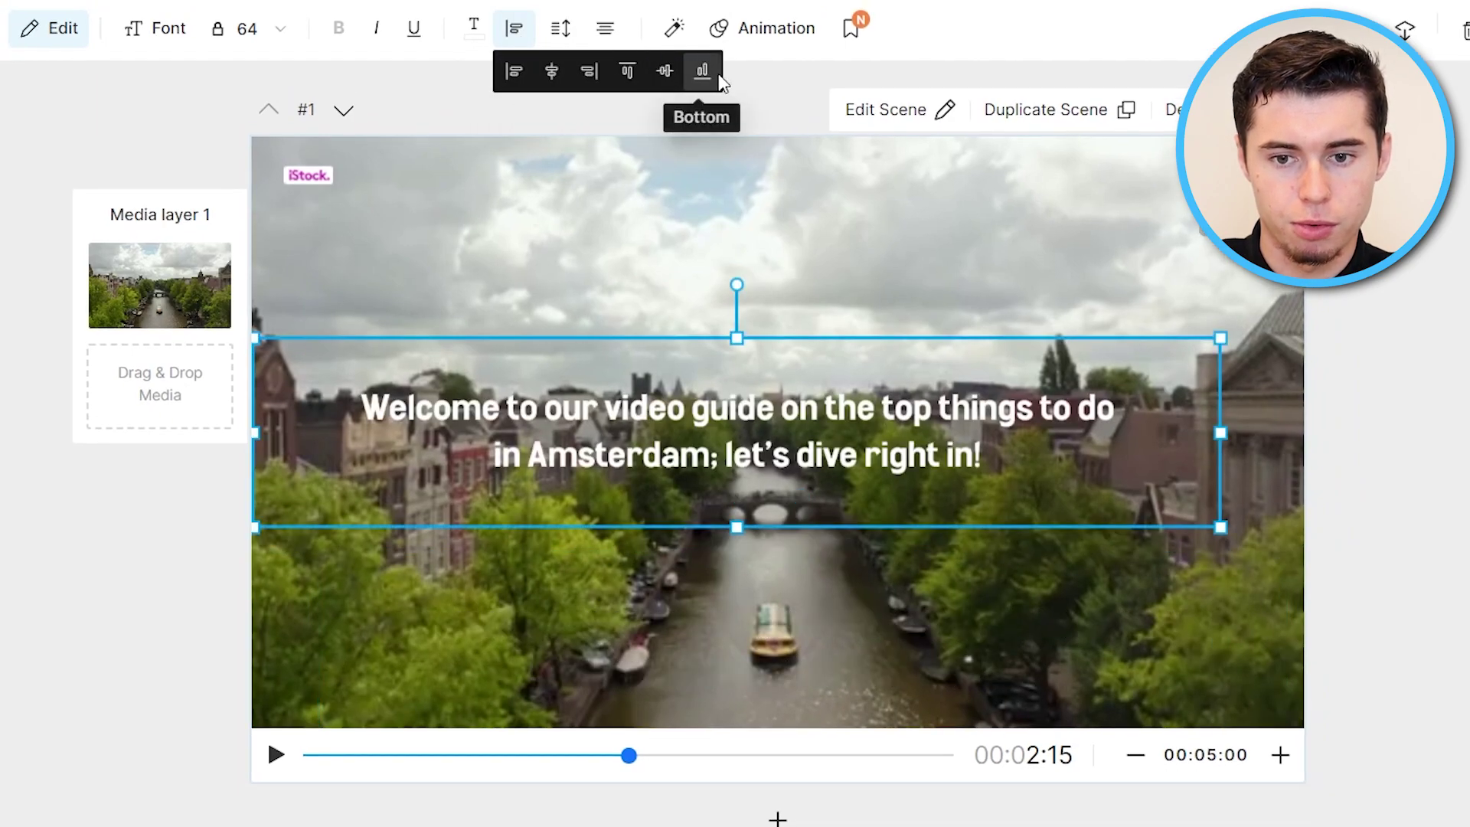
{"action": "left_click", "coordinate": [703, 70]}
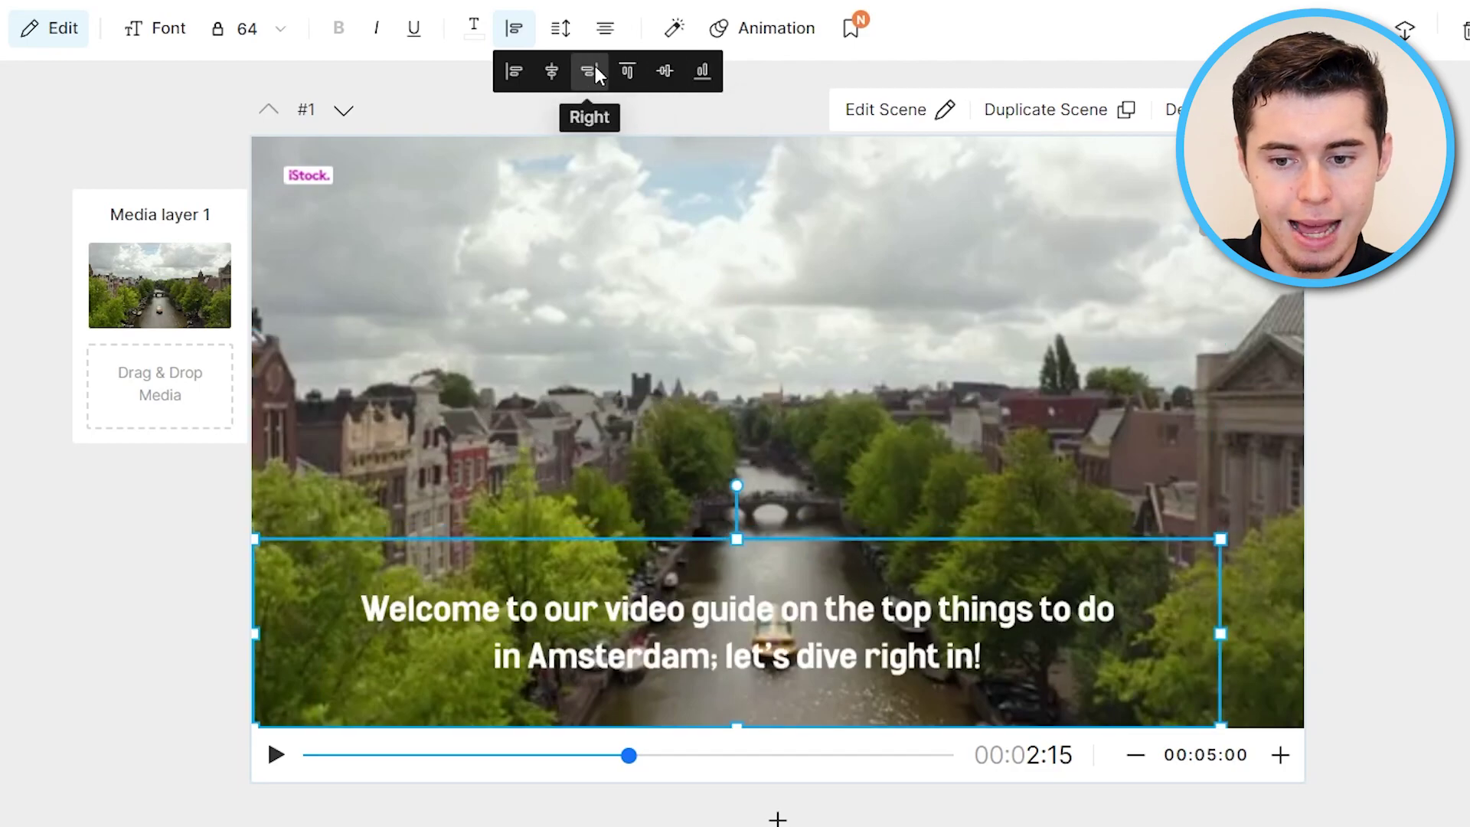
{"action": "left_click_drag", "start_coordinate": [853, 575], "coordinate": [909, 571]}
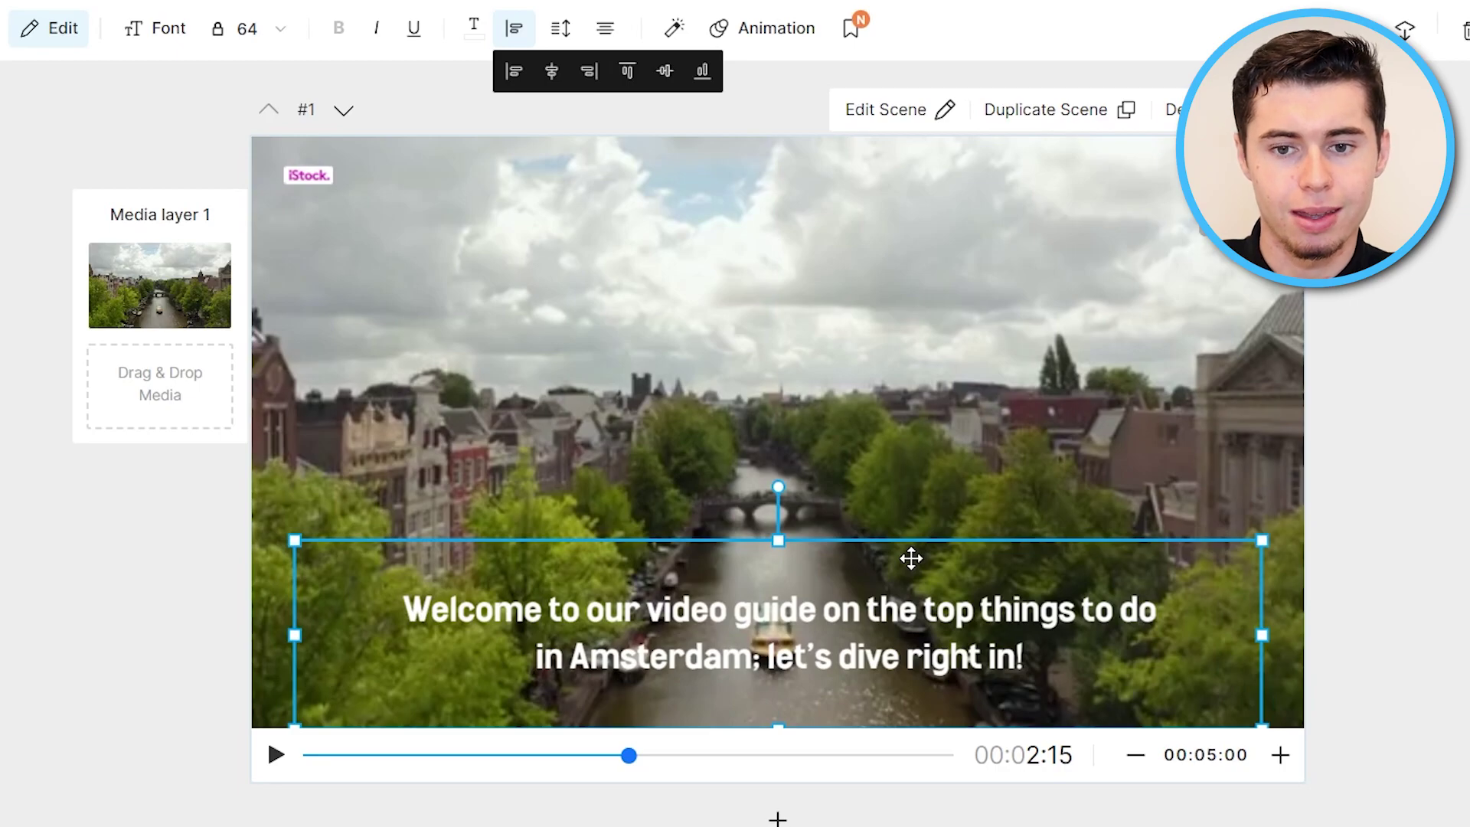
- Add a text shadow to scene #1's text with angle 360 and distance 0, and return to the script
{"action": "left_click", "coordinate": [677, 30]}
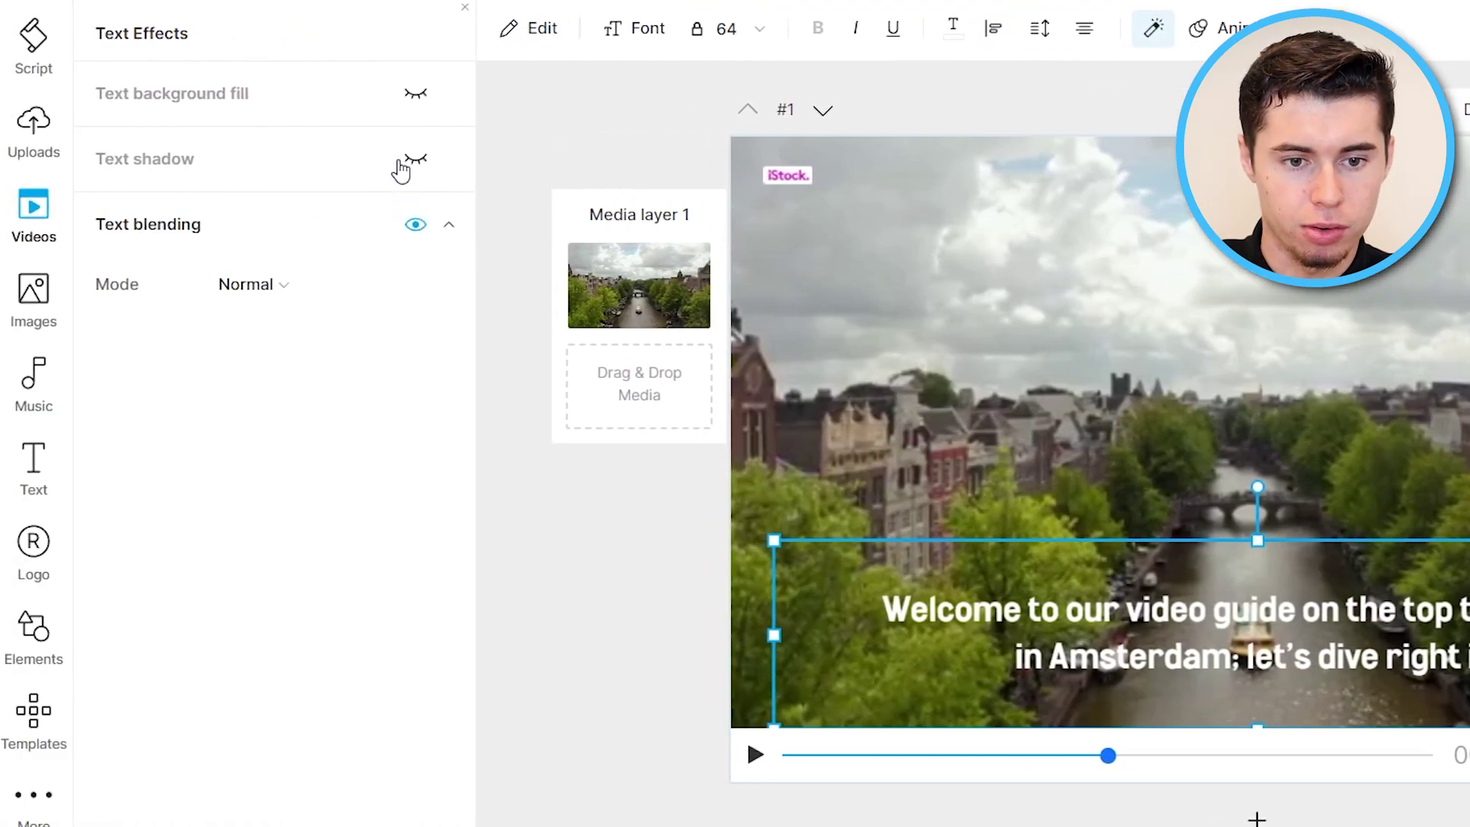
{"action": "left_click", "coordinate": [415, 160]}
{"action": "left_click_drag", "start_coordinate": [275, 357], "coordinate": [367, 416]}
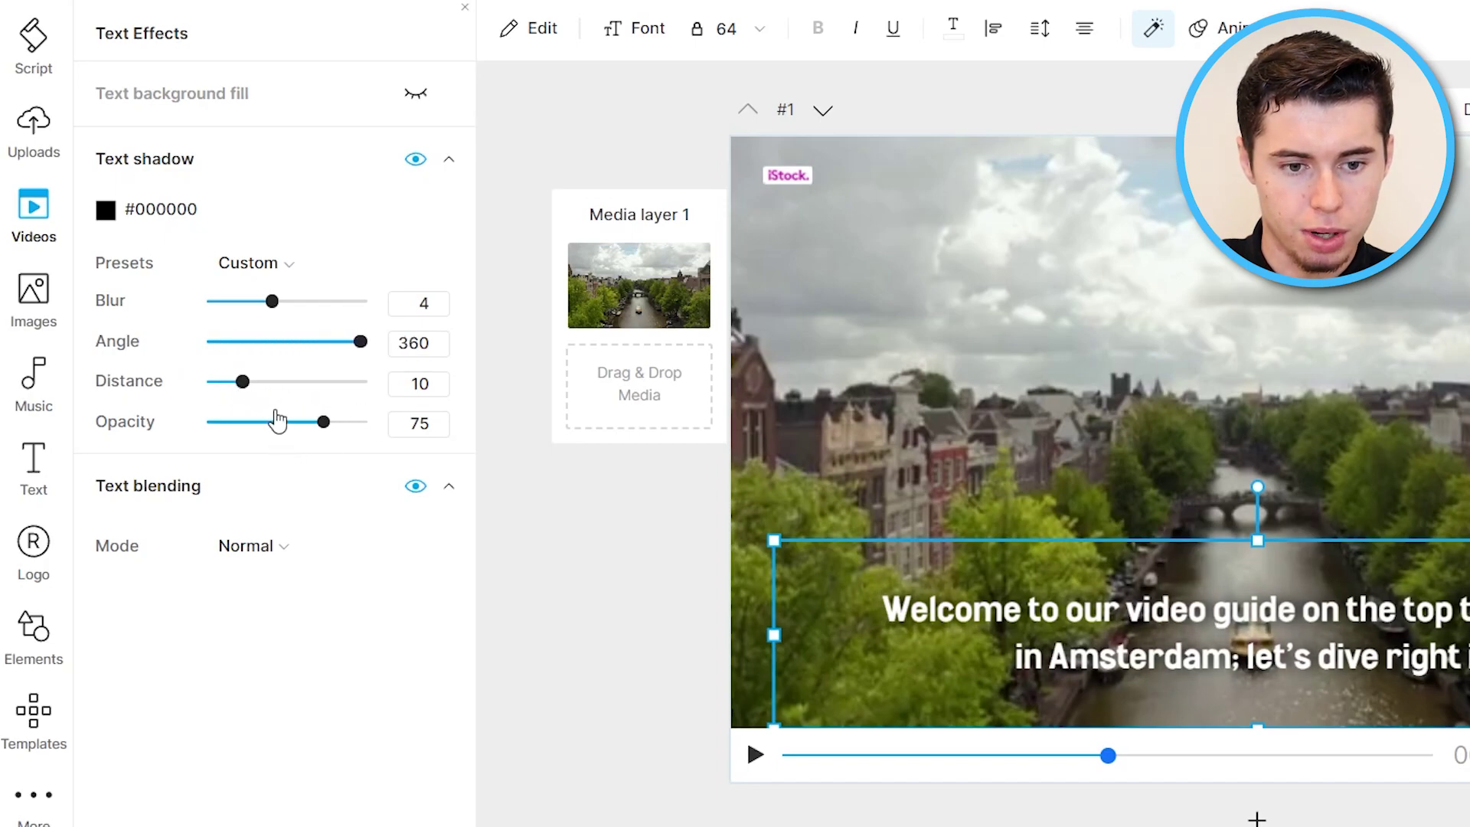
{"action": "left_click_drag", "start_coordinate": [246, 389], "coordinate": [162, 412]}
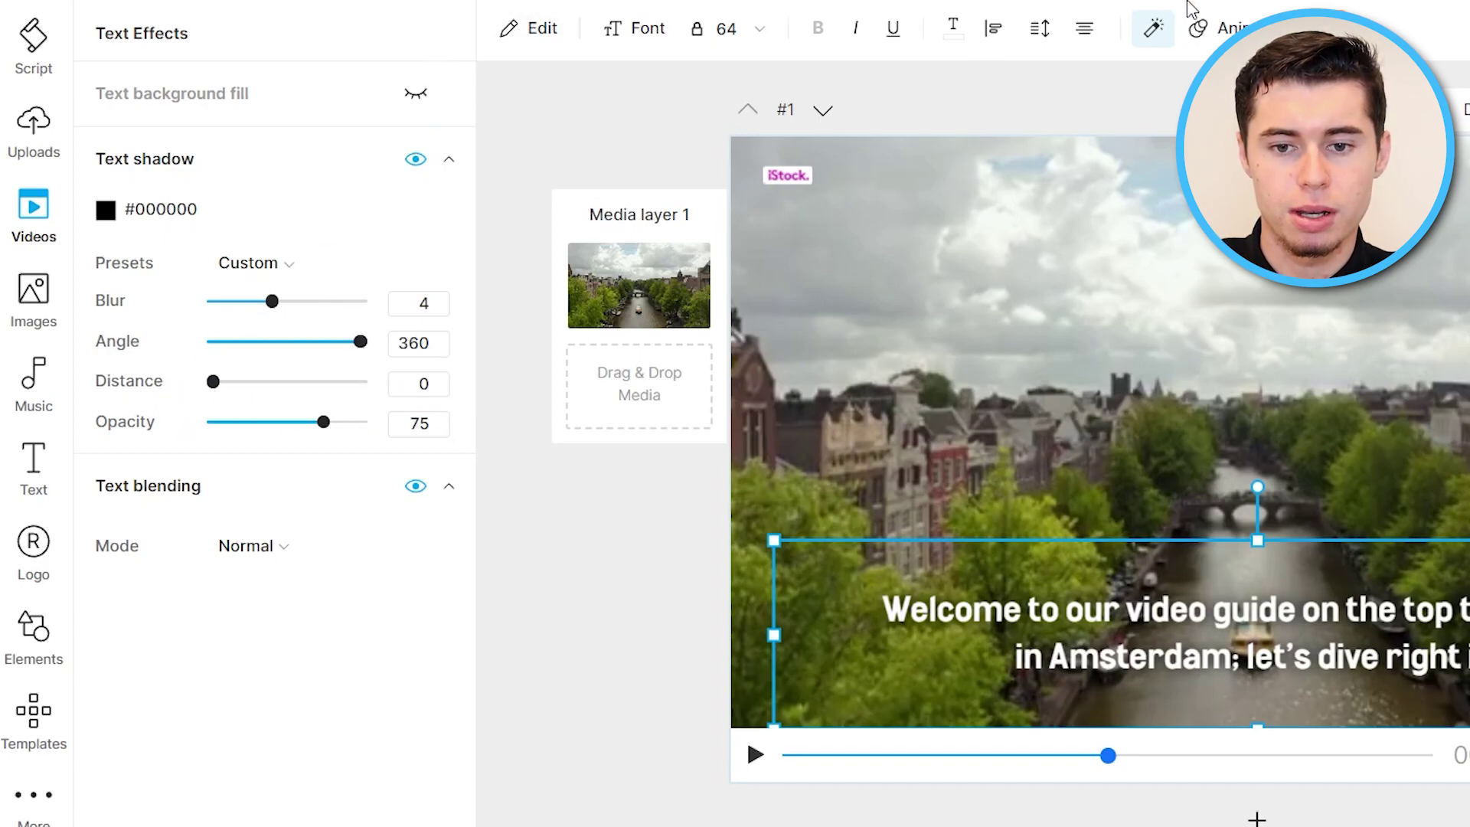
{"action": "left_click", "coordinate": [38, 40]}
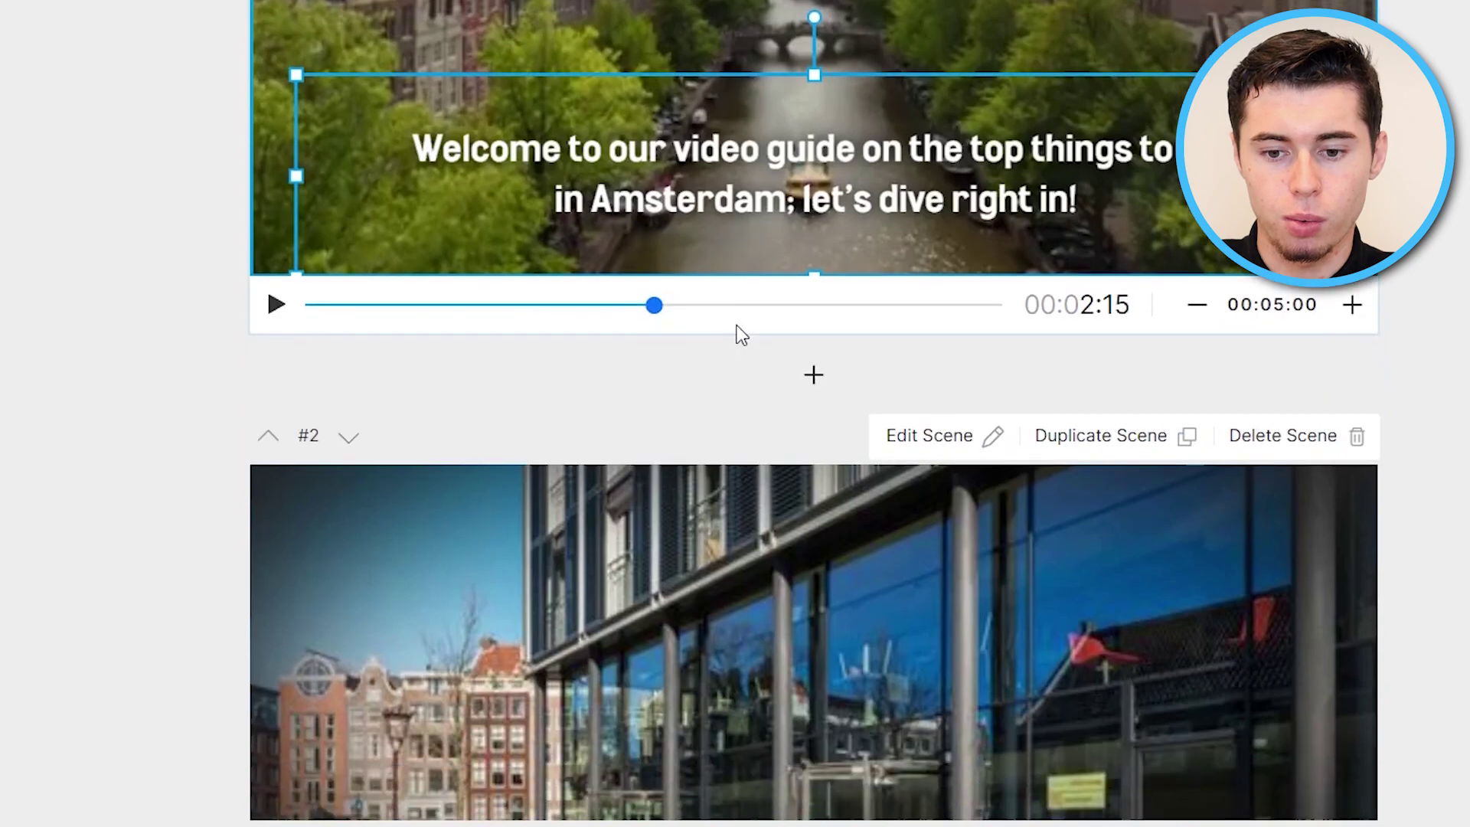
- Unlock and delete the dark overlay of scene #2 in the Editor view, and return to the Storyboard view
{"action": "scroll", "coordinate": [894, 770], "scroll_direction": "down", "scroll_amount": 4}
{"action": "scroll", "coordinate": [894, 770], "scroll_direction": "down", "scroll_amount": 2}
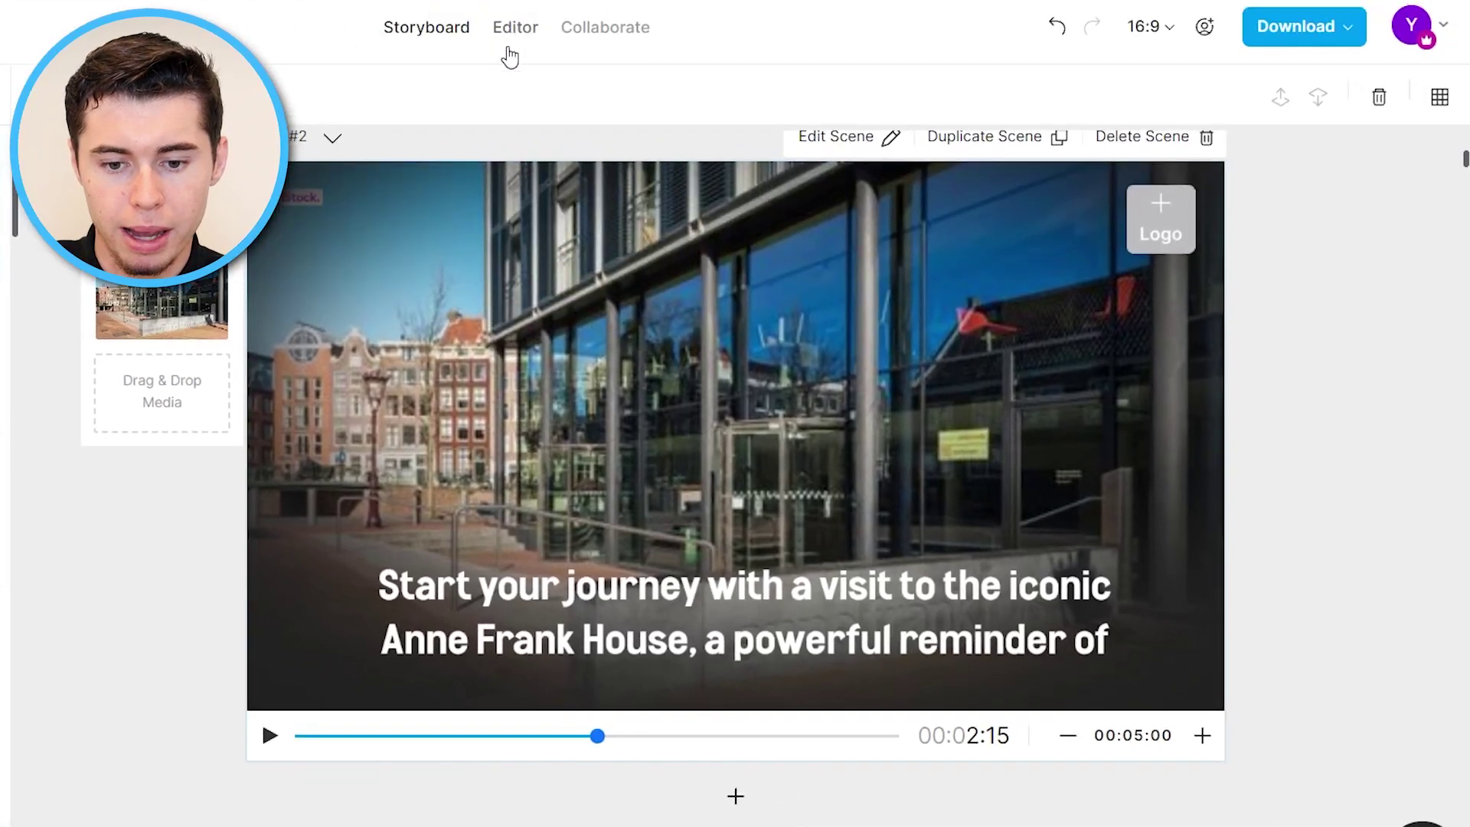
{"action": "left_click", "coordinate": [515, 25]}
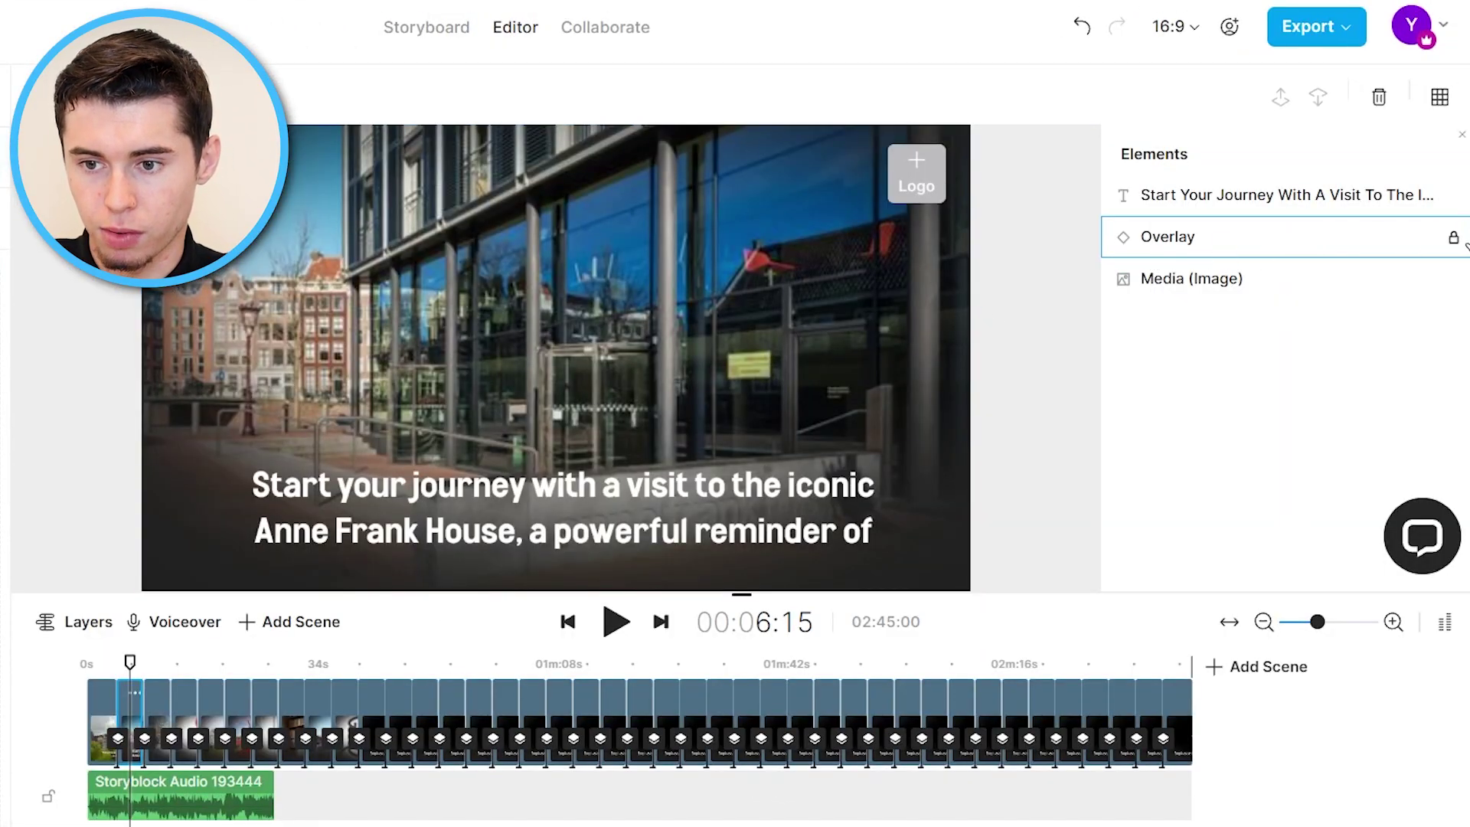
{"action": "left_click", "coordinate": [1442, 251]}
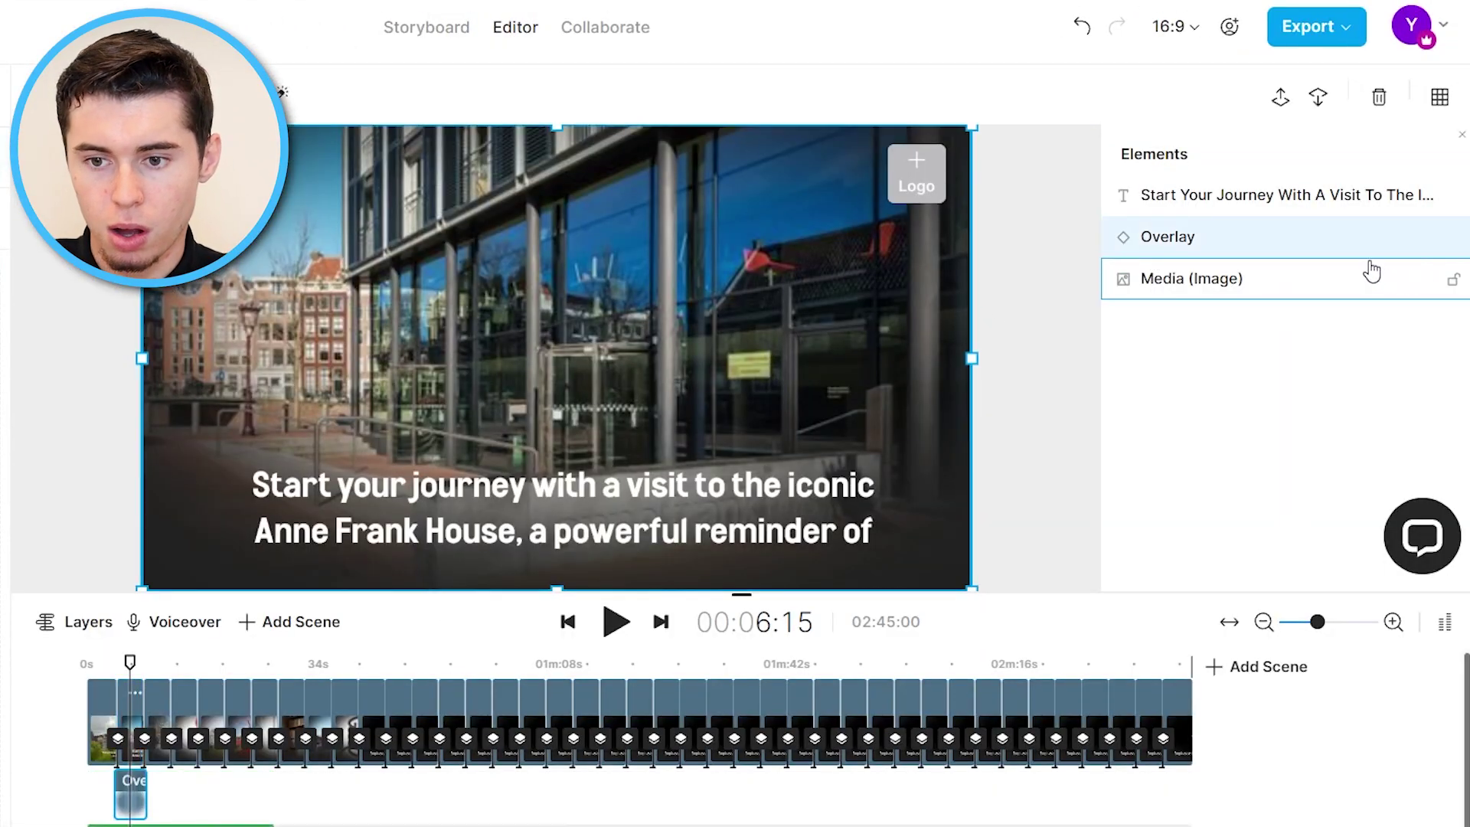
{"action": "key", "text": "Delete"}
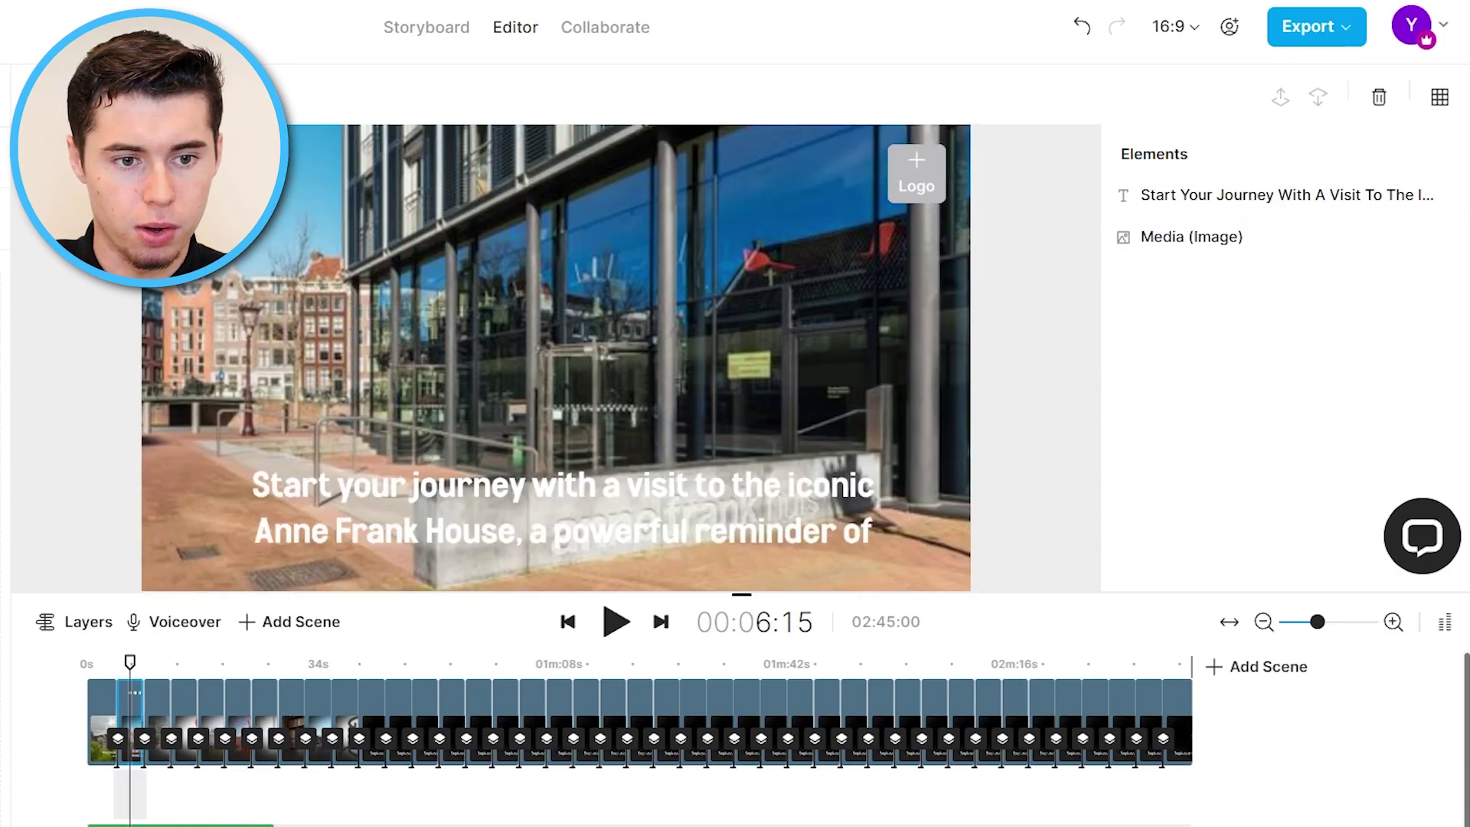
{"action": "left_click", "coordinate": [452, 37]}
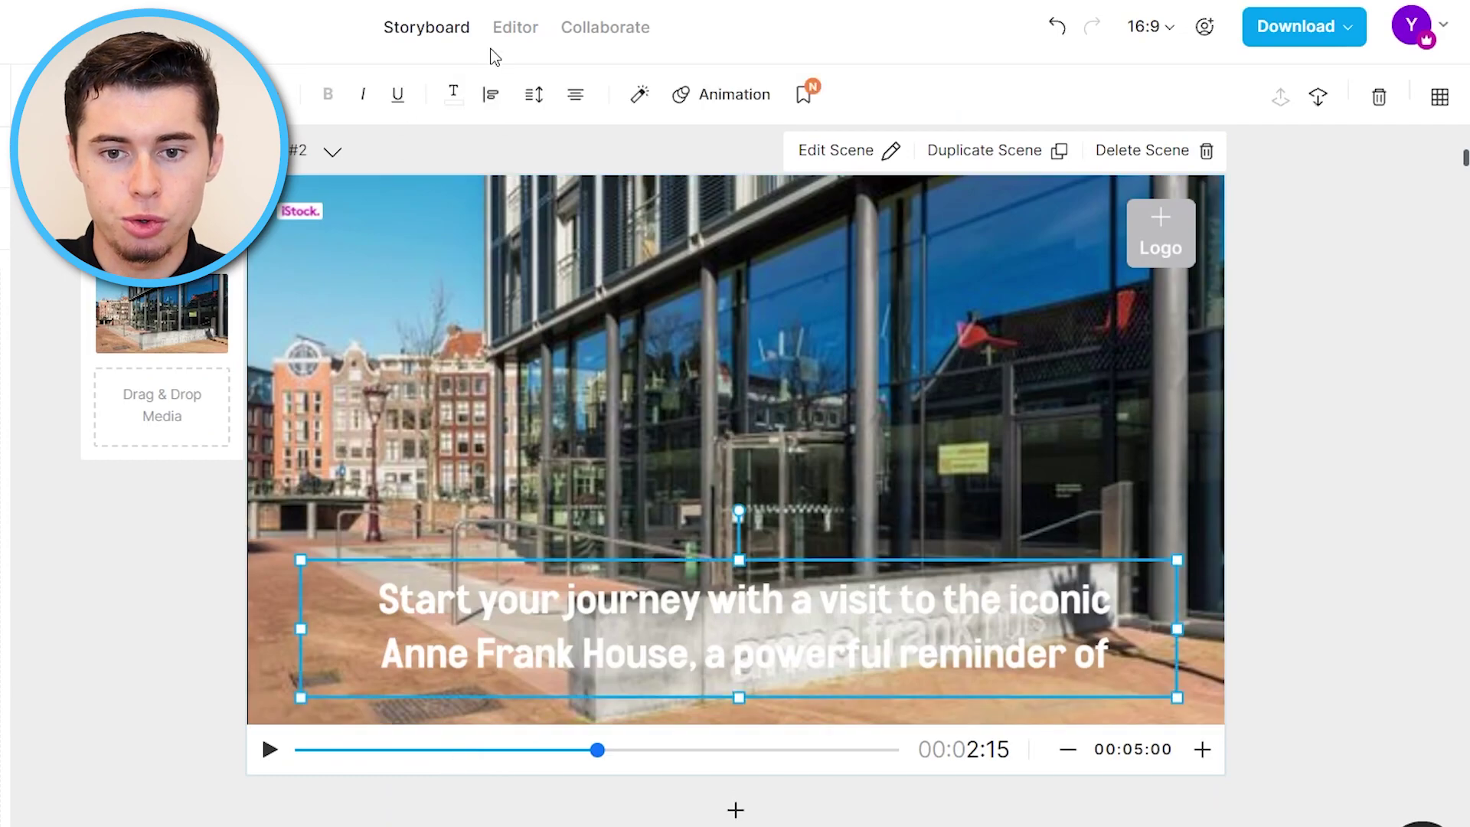
- Give scene #2's text a shadow with angle 34 and distance 16 in the Editor view, and return to the Storyboard view
{"action": "left_click", "coordinate": [516, 34]}
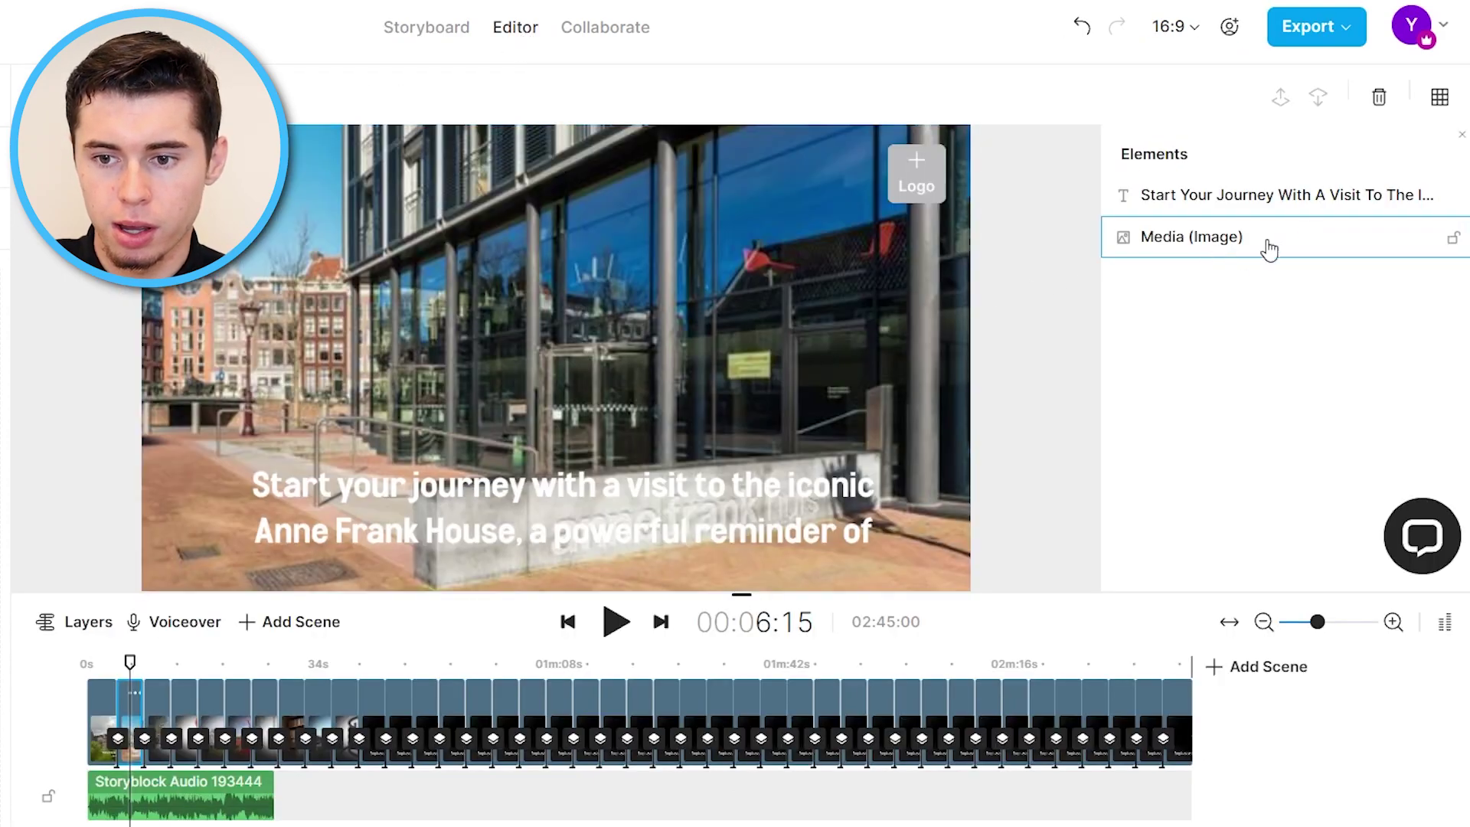
{"action": "left_click", "coordinate": [1336, 200]}
{"action": "left_click", "coordinate": [1305, 203]}
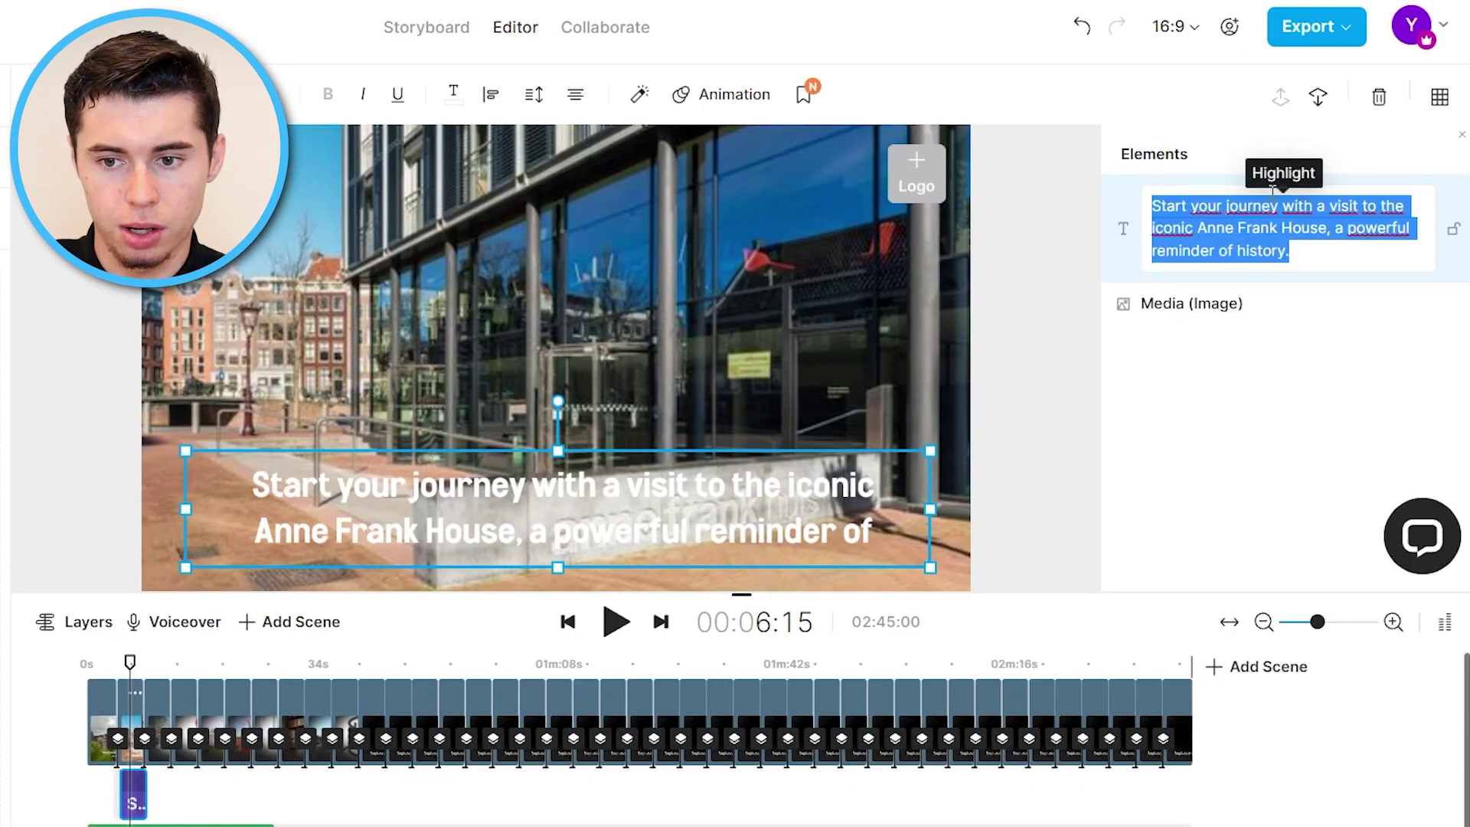
{"action": "left_click", "coordinate": [1304, 407]}
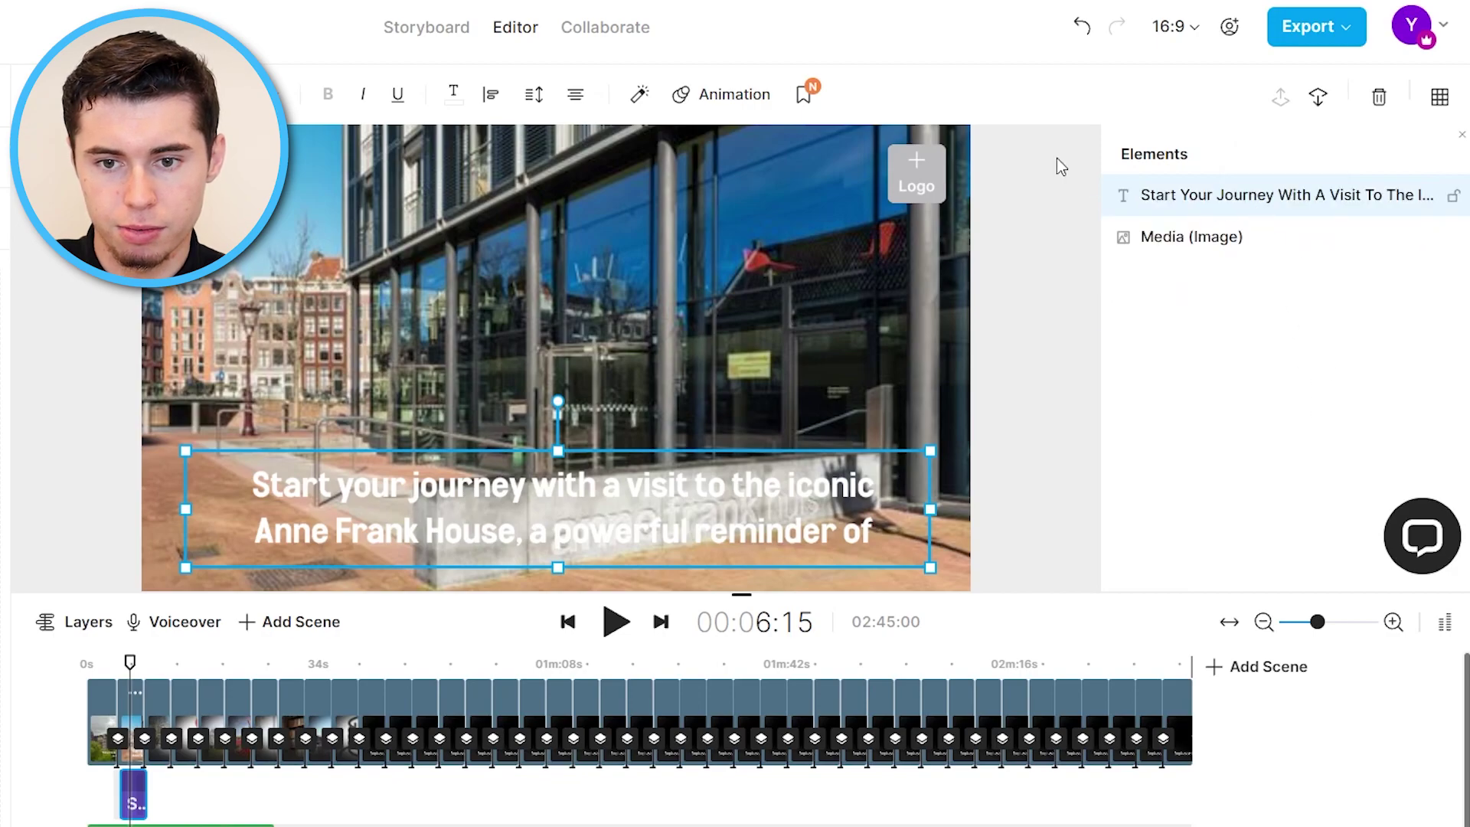
{"action": "left_click", "coordinate": [639, 93]}
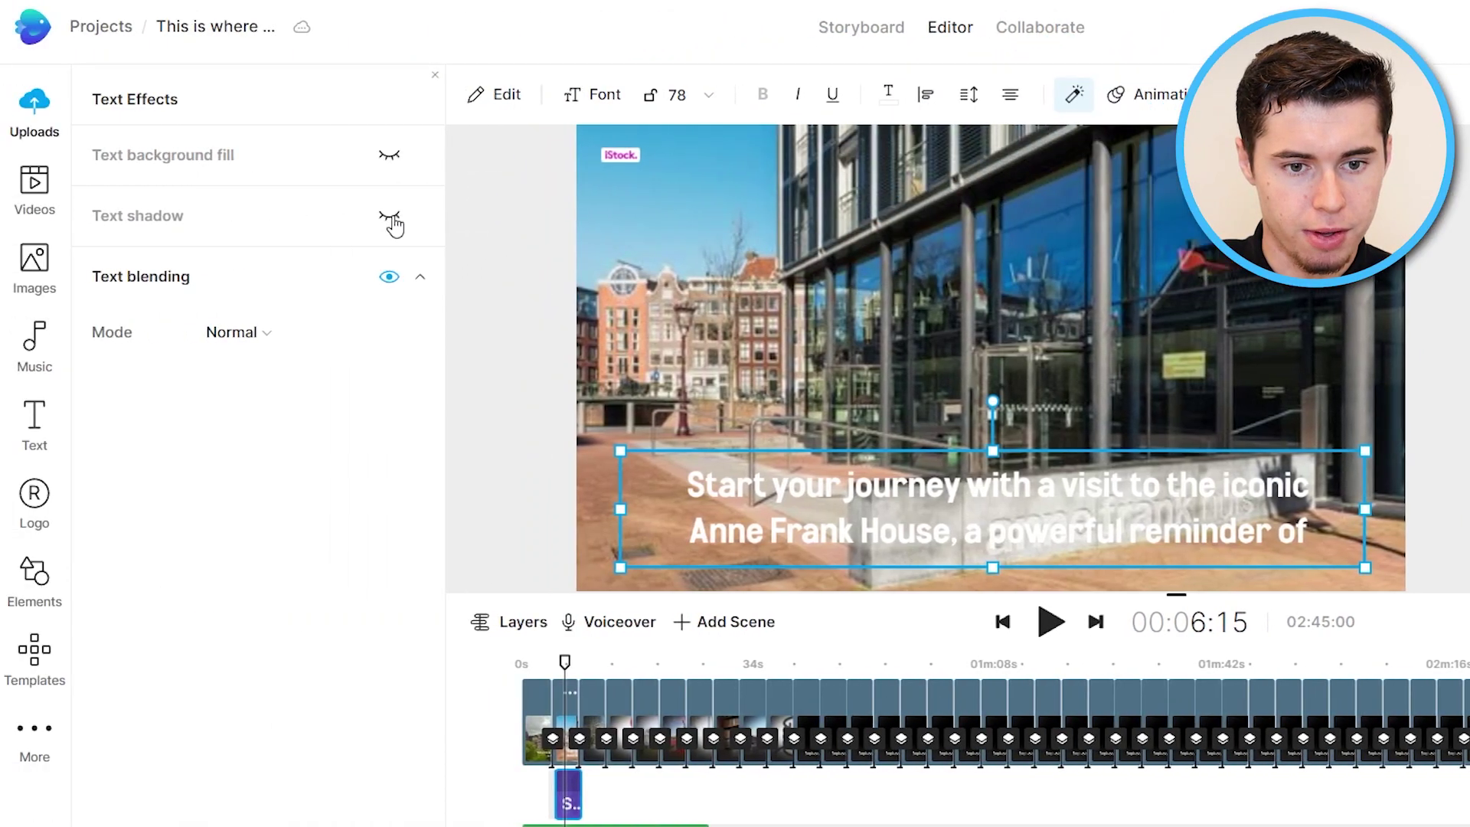
{"action": "left_click", "coordinate": [389, 216]}
{"action": "left_click_drag", "start_coordinate": [247, 420], "coordinate": [218, 398]}
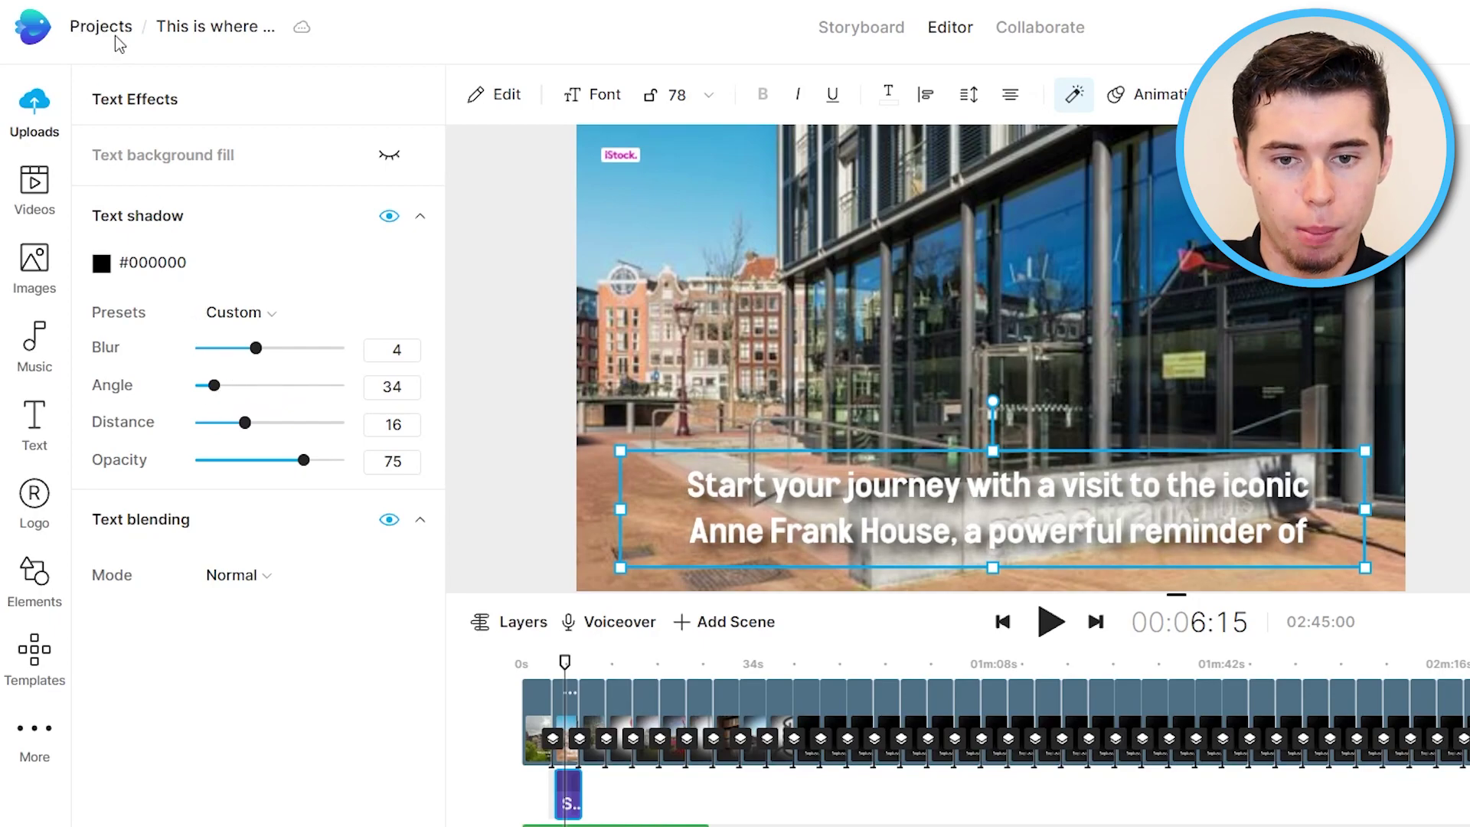
{"action": "left_click", "coordinate": [898, 43]}
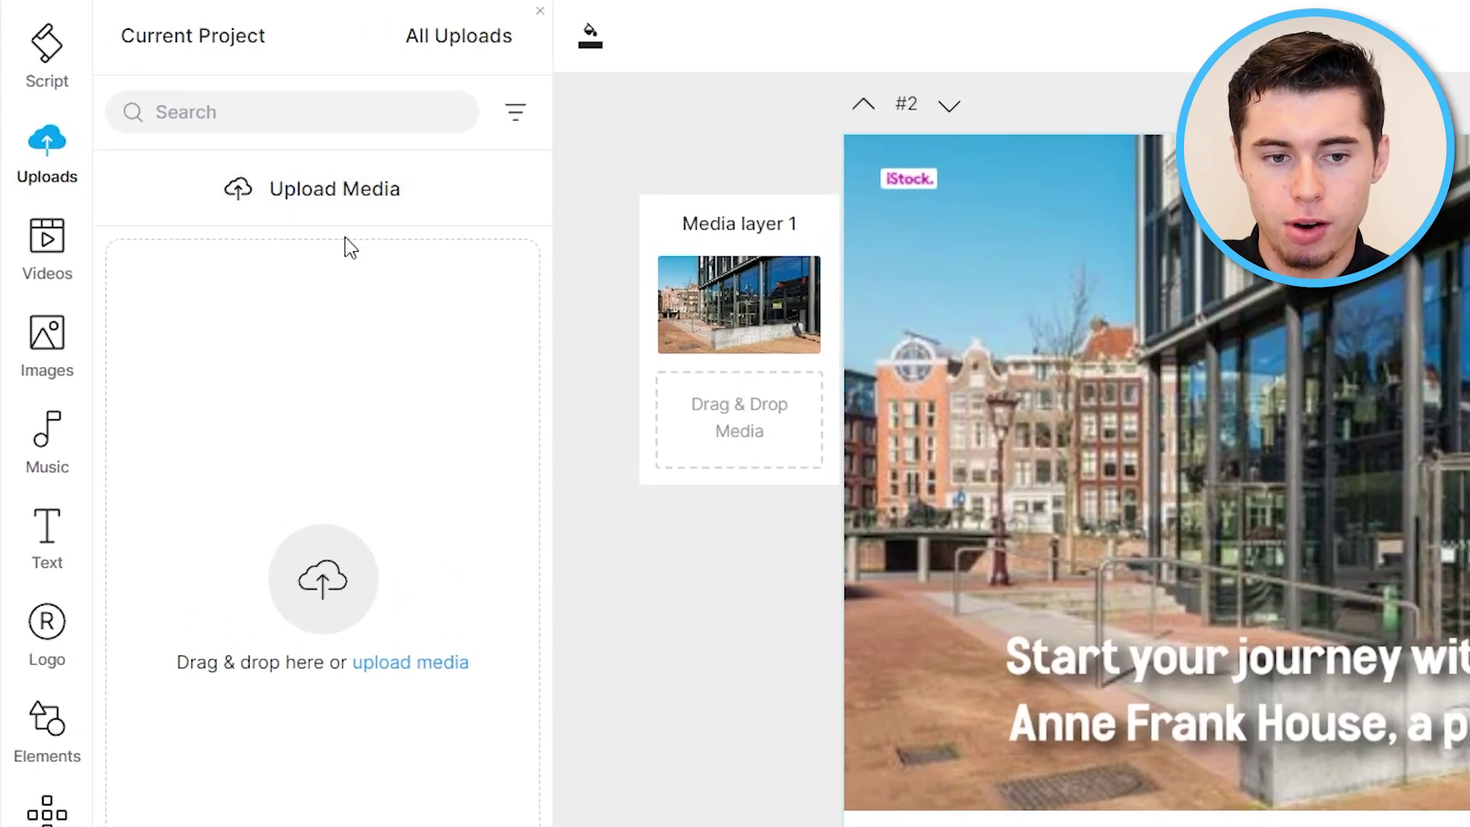
- Browse all uploaded media for usable clips and images, and return to the script
{"action": "left_click", "coordinate": [459, 31]}
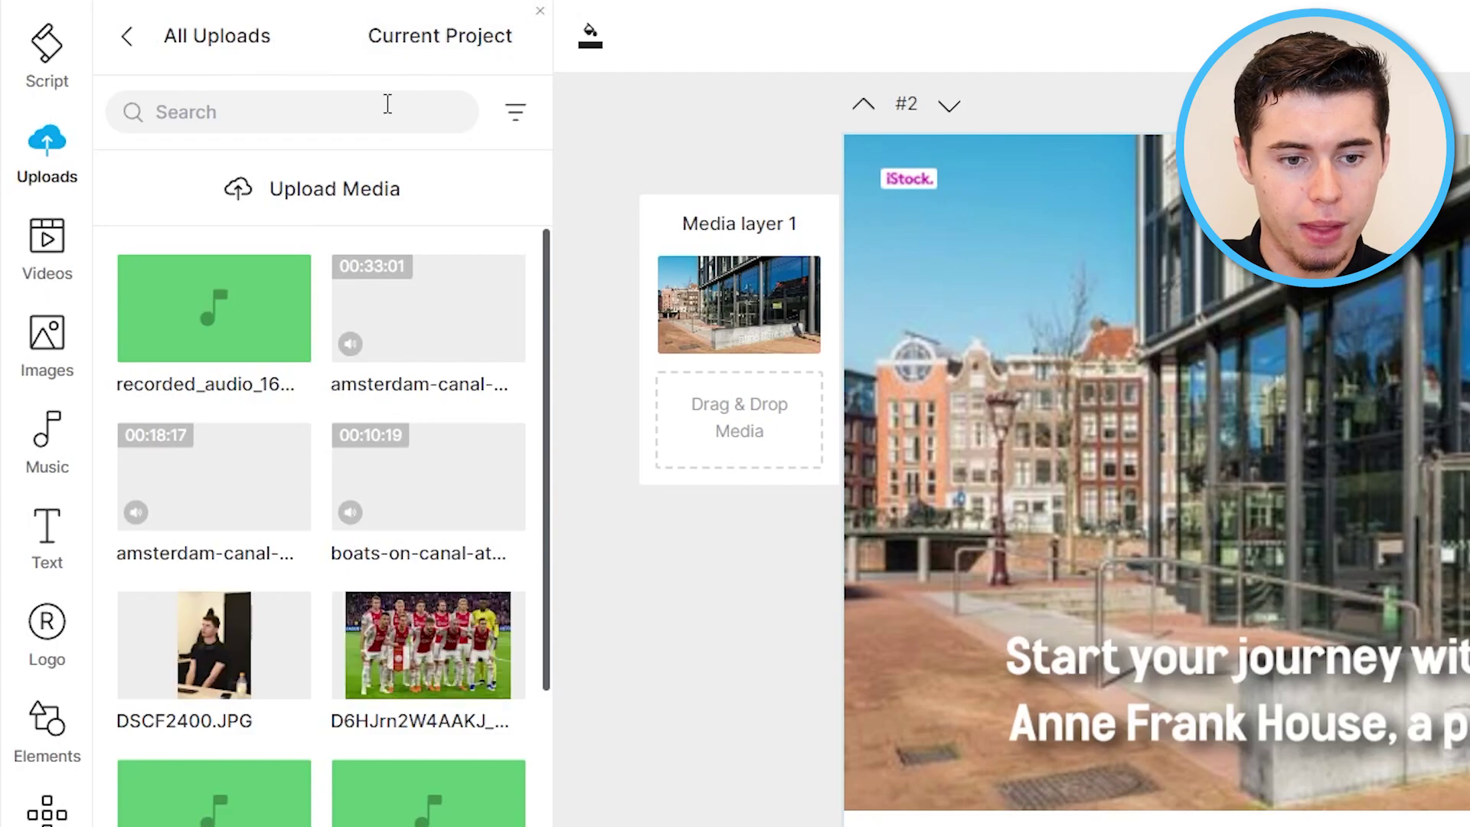
{"action": "scroll", "coordinate": [328, 368], "scroll_direction": "down", "scroll_amount": 5}
{"action": "scroll", "coordinate": [355, 423], "scroll_direction": "up", "scroll_amount": 4}
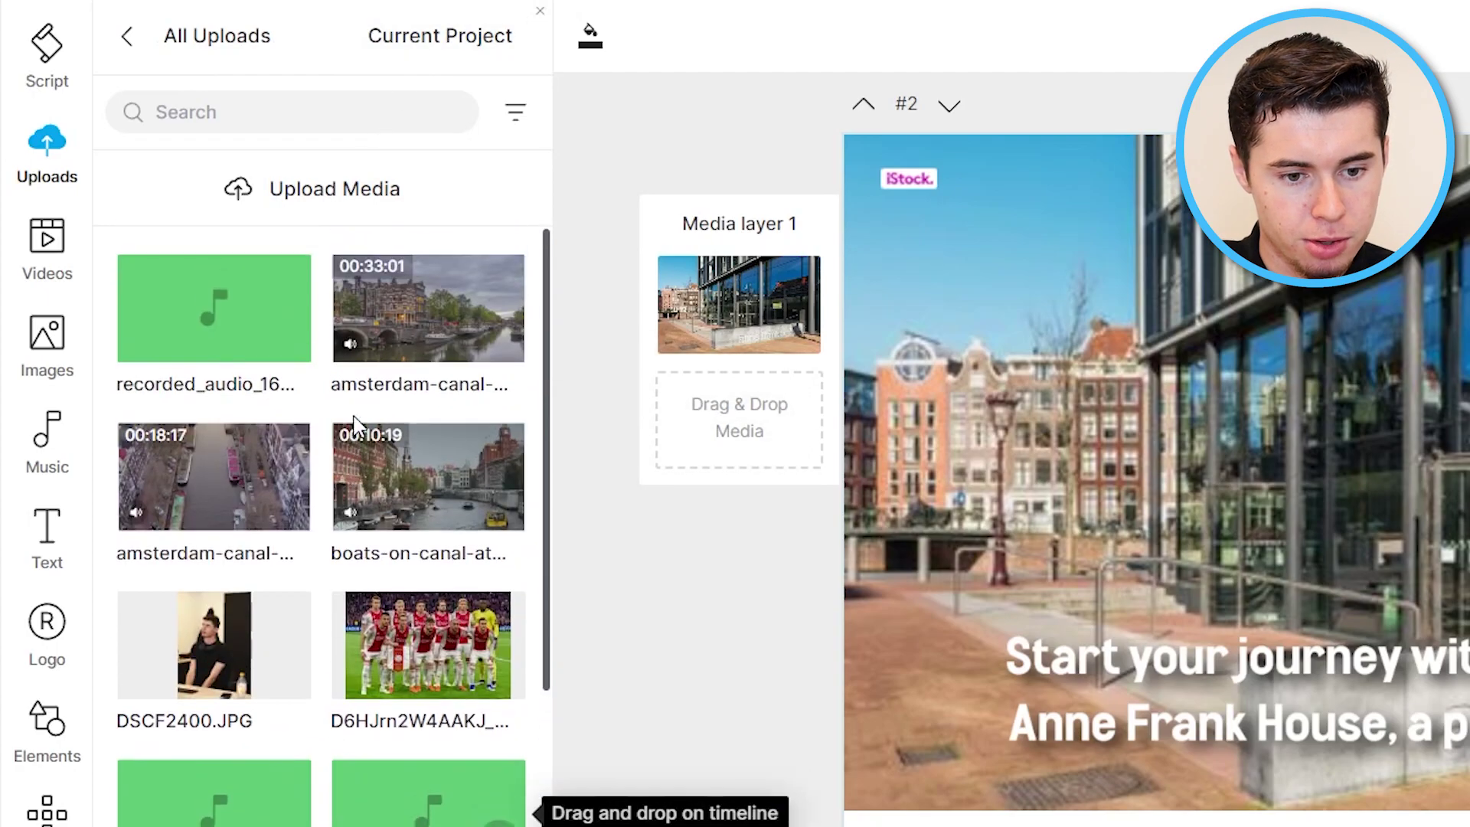
{"action": "scroll", "coordinate": [289, 669], "scroll_direction": "down", "scroll_amount": 4}
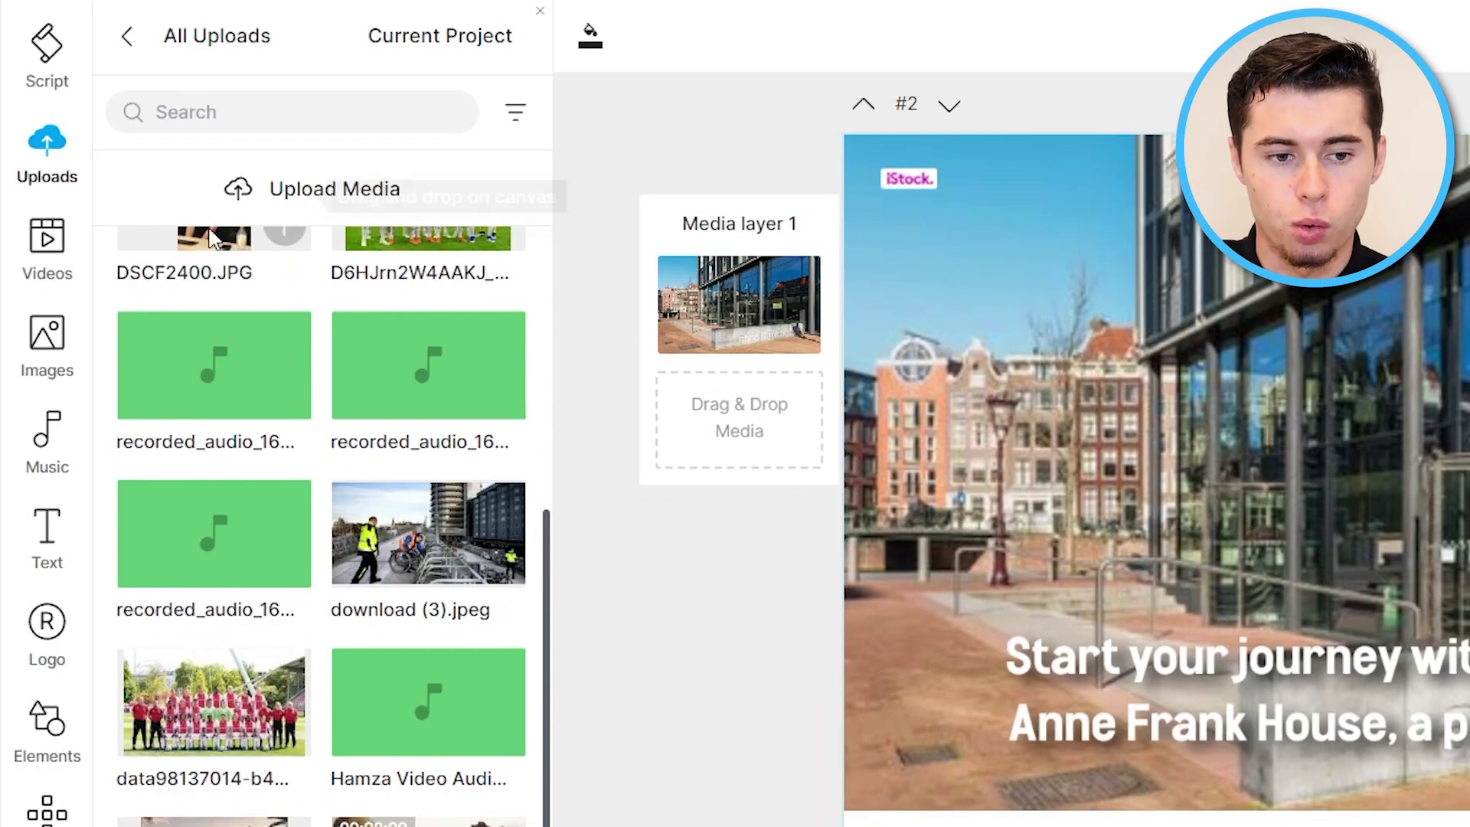
{"action": "left_click", "coordinate": [47, 48]}
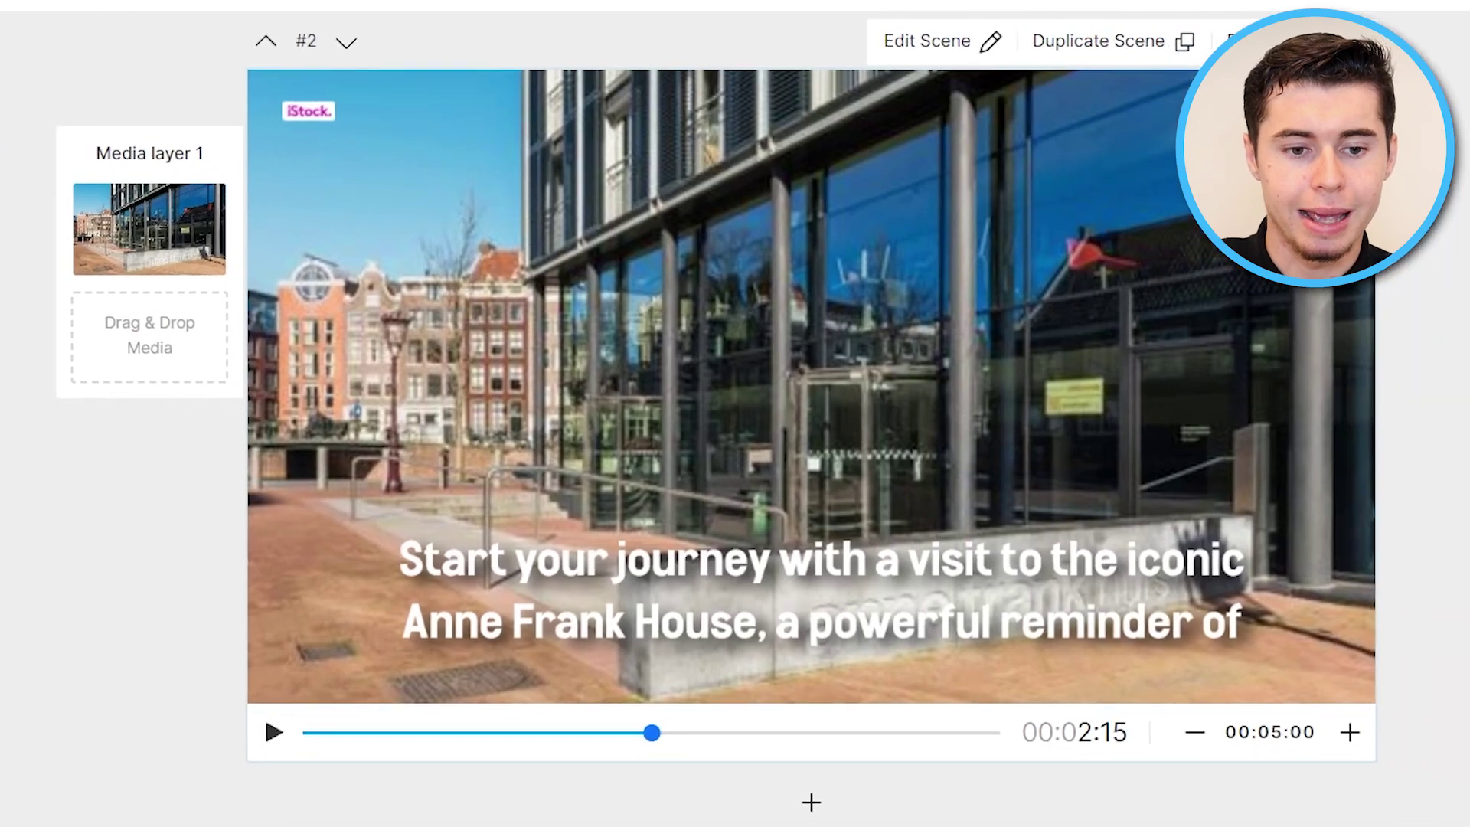
- Look through the storyboard scenes after scene #2 and read the script lines around scenes #11 to #14
{"action": "scroll", "coordinate": [737, 490], "scroll_direction": "down", "scroll_amount": 10}
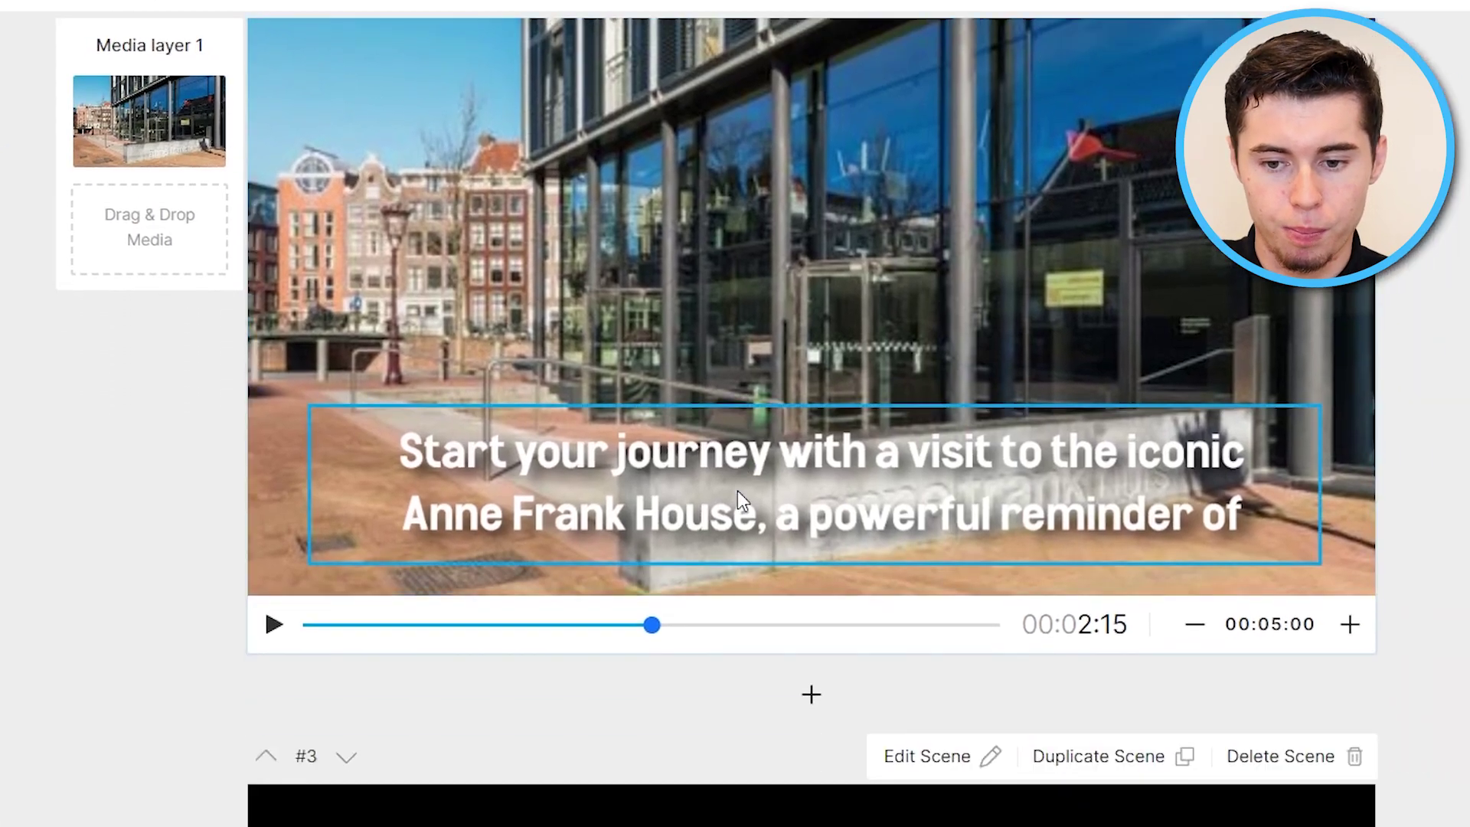
{"action": "scroll", "coordinate": [739, 496], "scroll_direction": "down", "scroll_amount": 10}
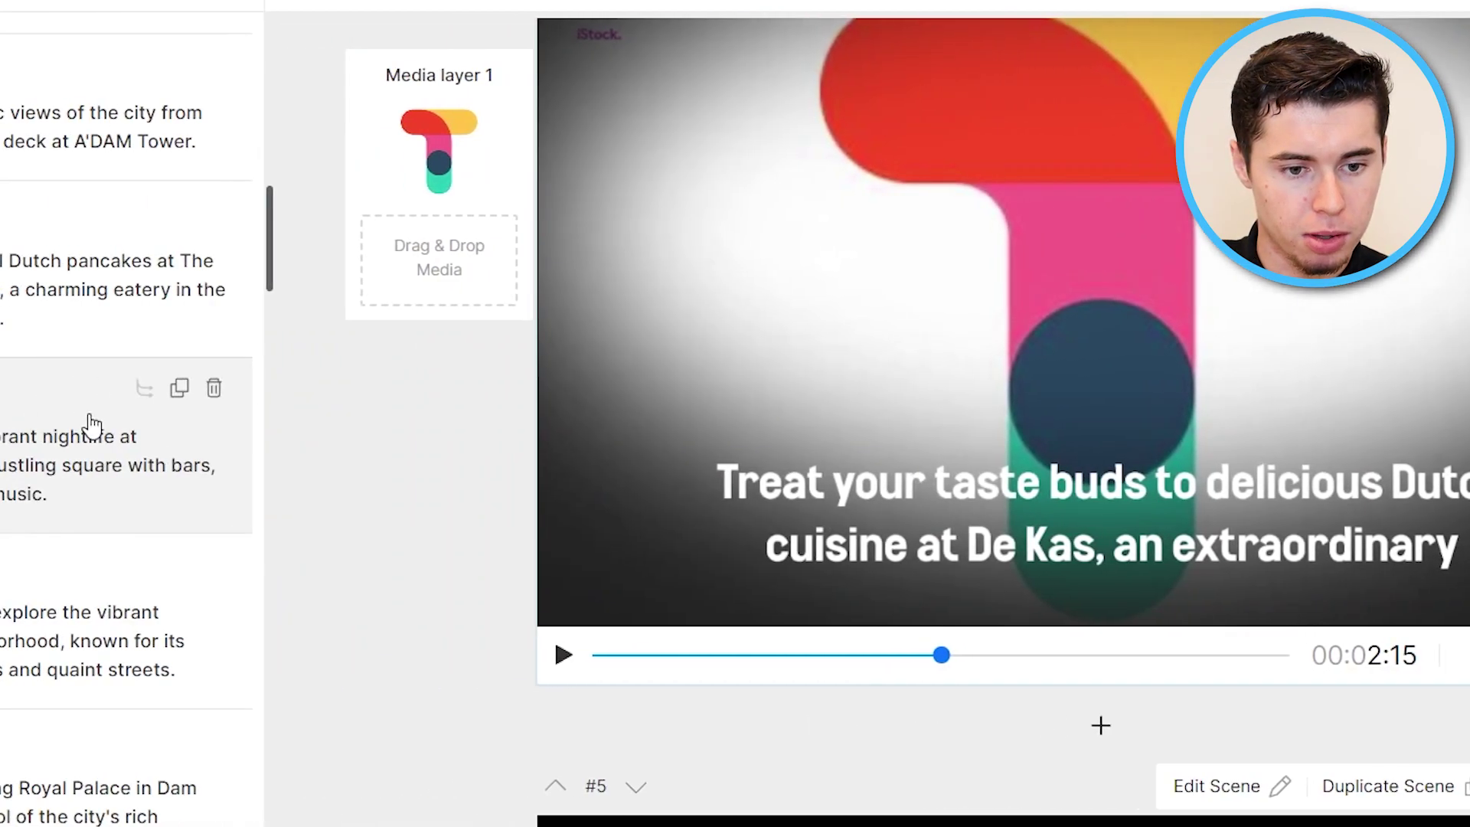
{"action": "scroll", "coordinate": [301, 342], "scroll_direction": "down", "scroll_amount": 6}
{"action": "scroll", "coordinate": [301, 343], "scroll_direction": "up", "scroll_amount": 2}
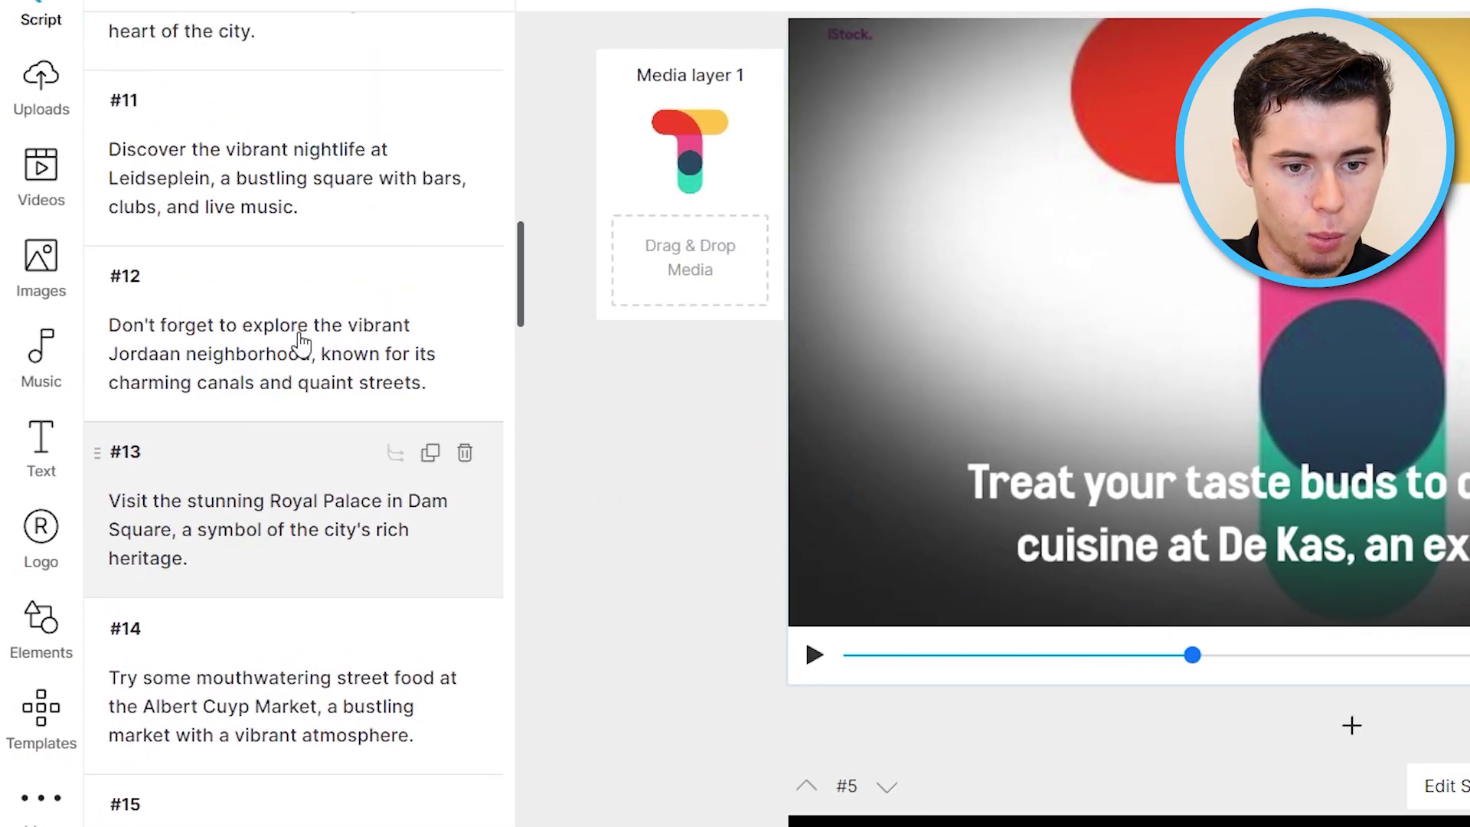
- Split scene #12's script line after "Jordaan neighborhood", removing the comma and space before "known for its charming canals"
{"action": "left_click", "coordinate": [382, 350]}
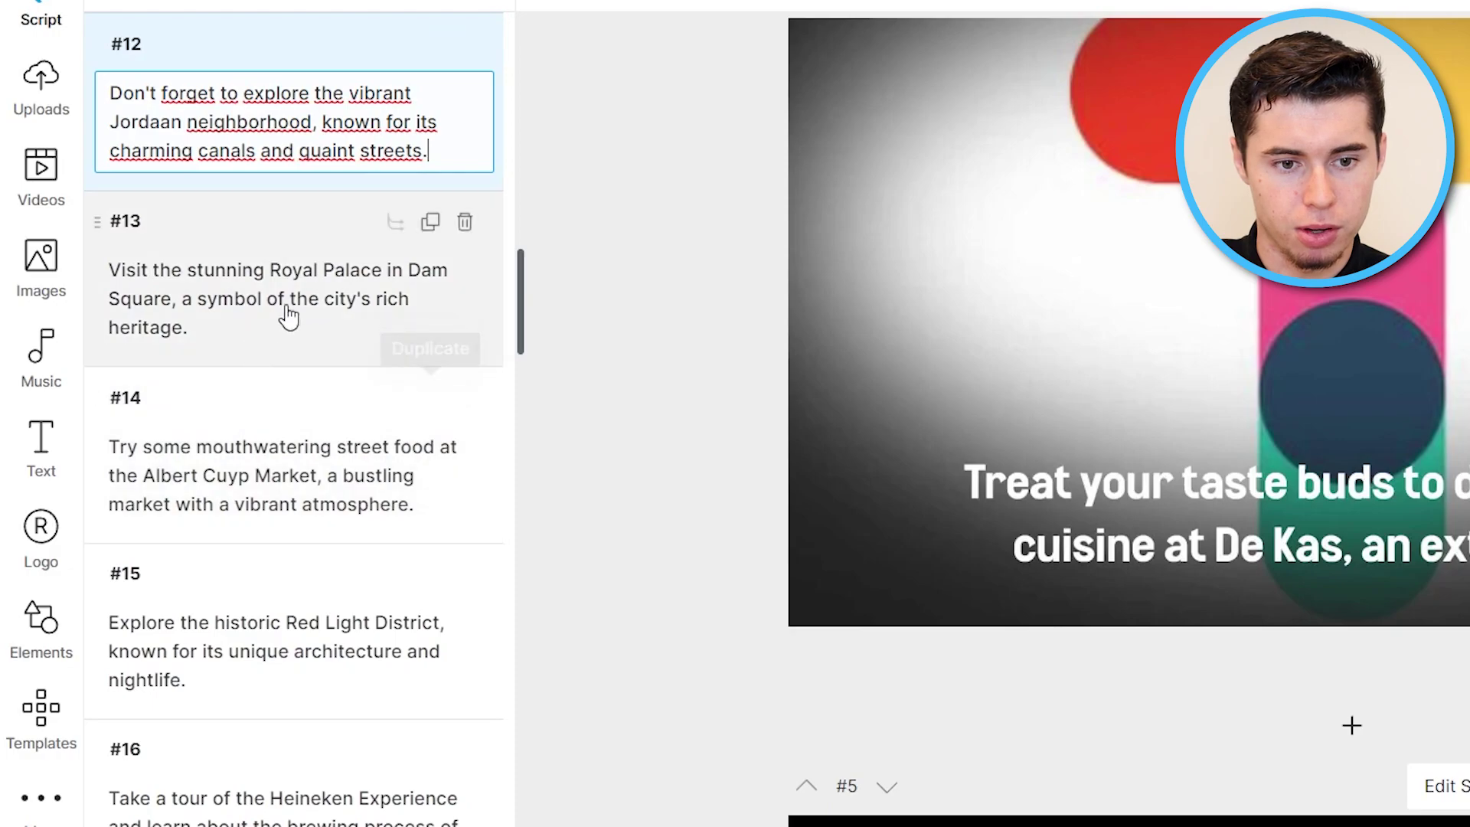
{"action": "scroll", "coordinate": [279, 322], "scroll_direction": "up", "scroll_amount": 2}
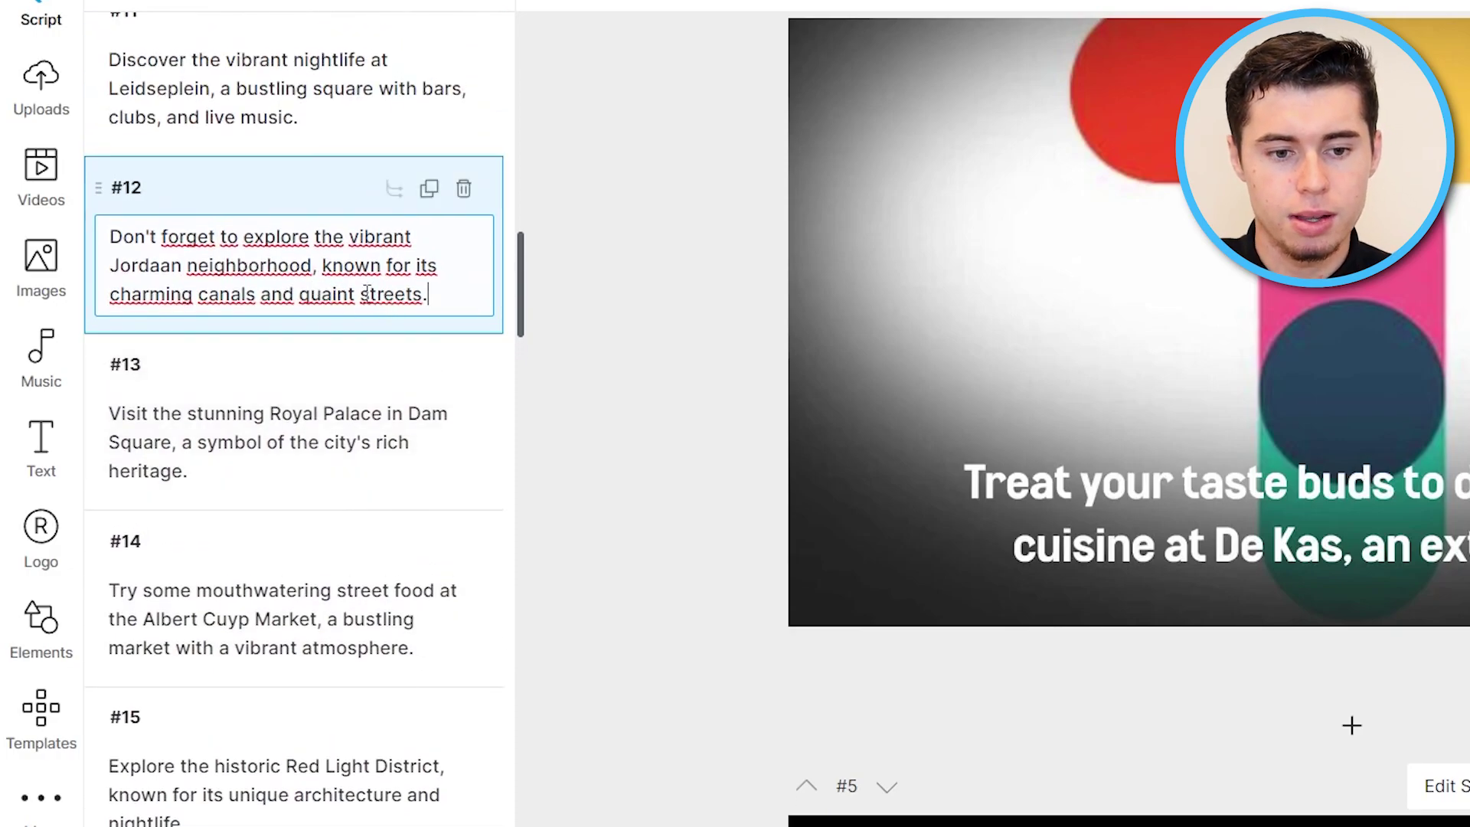
{"action": "left_click", "coordinate": [328, 273]}
{"action": "key", "text": "BackSpace"}
{"action": "key", "text": "BackSpace"}
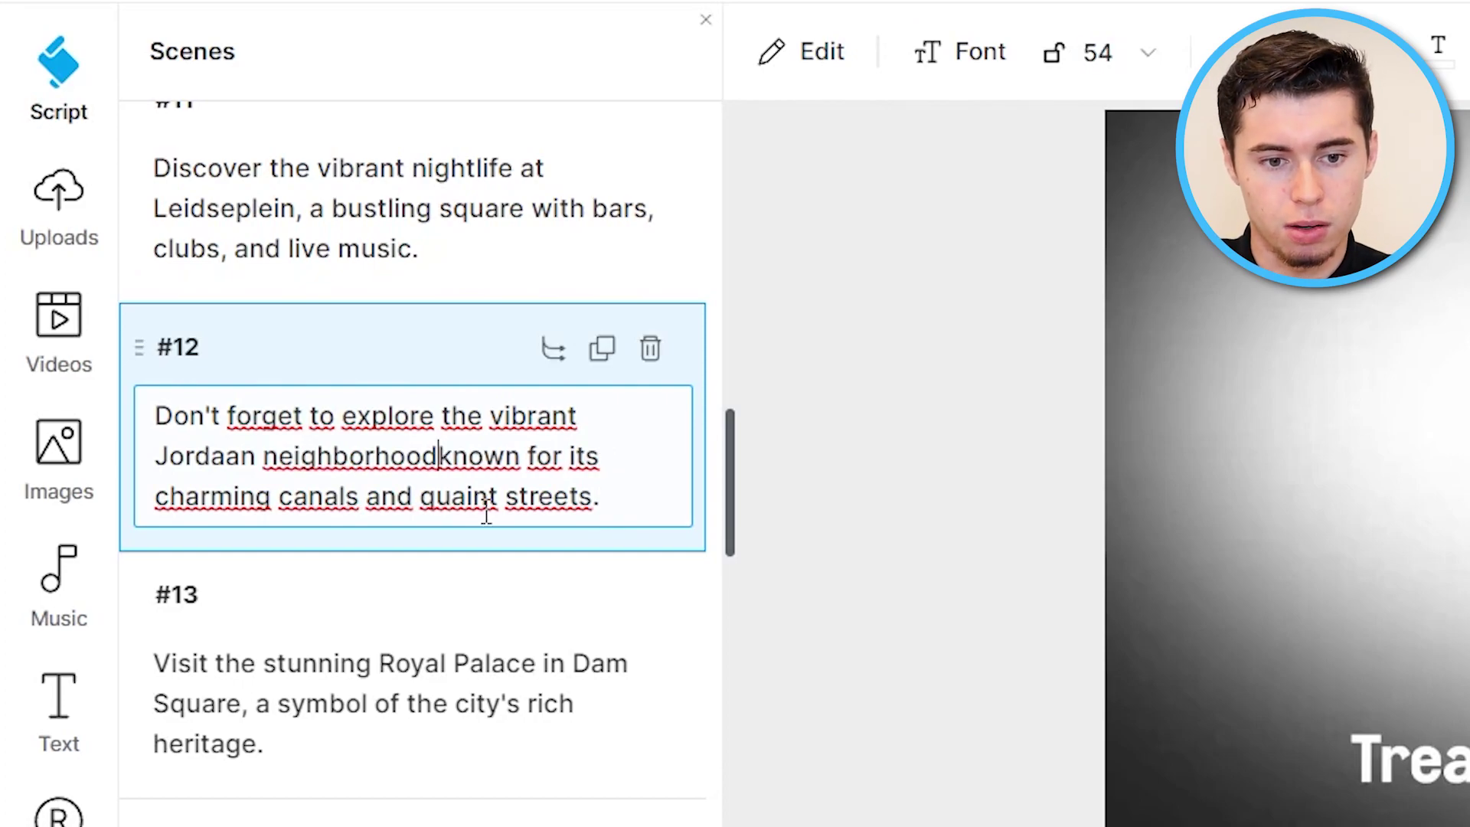
{"action": "left_click", "coordinate": [568, 354]}
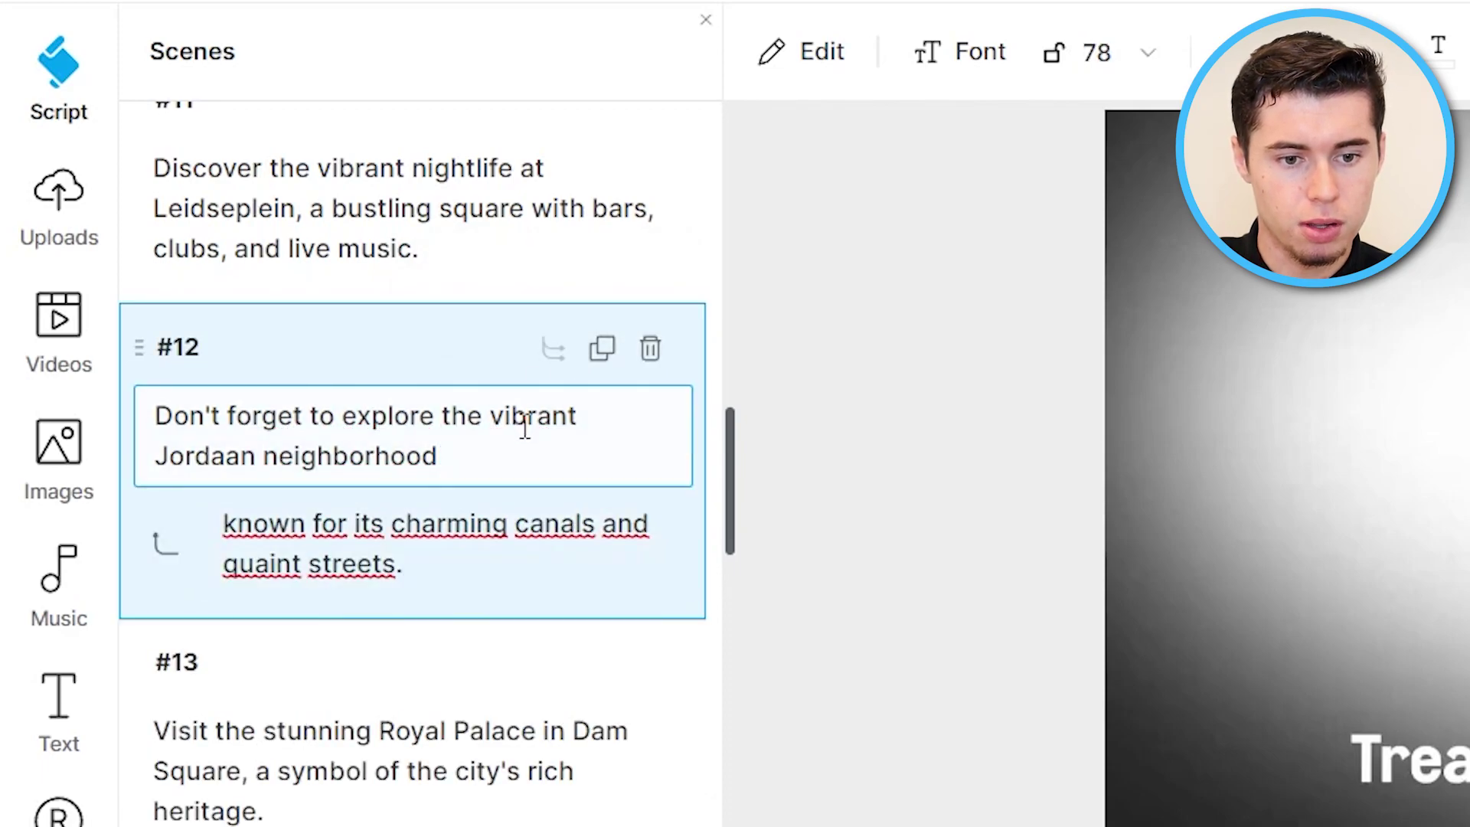
{"action": "left_click", "coordinate": [504, 540]}
{"action": "left_click", "coordinate": [467, 501]}
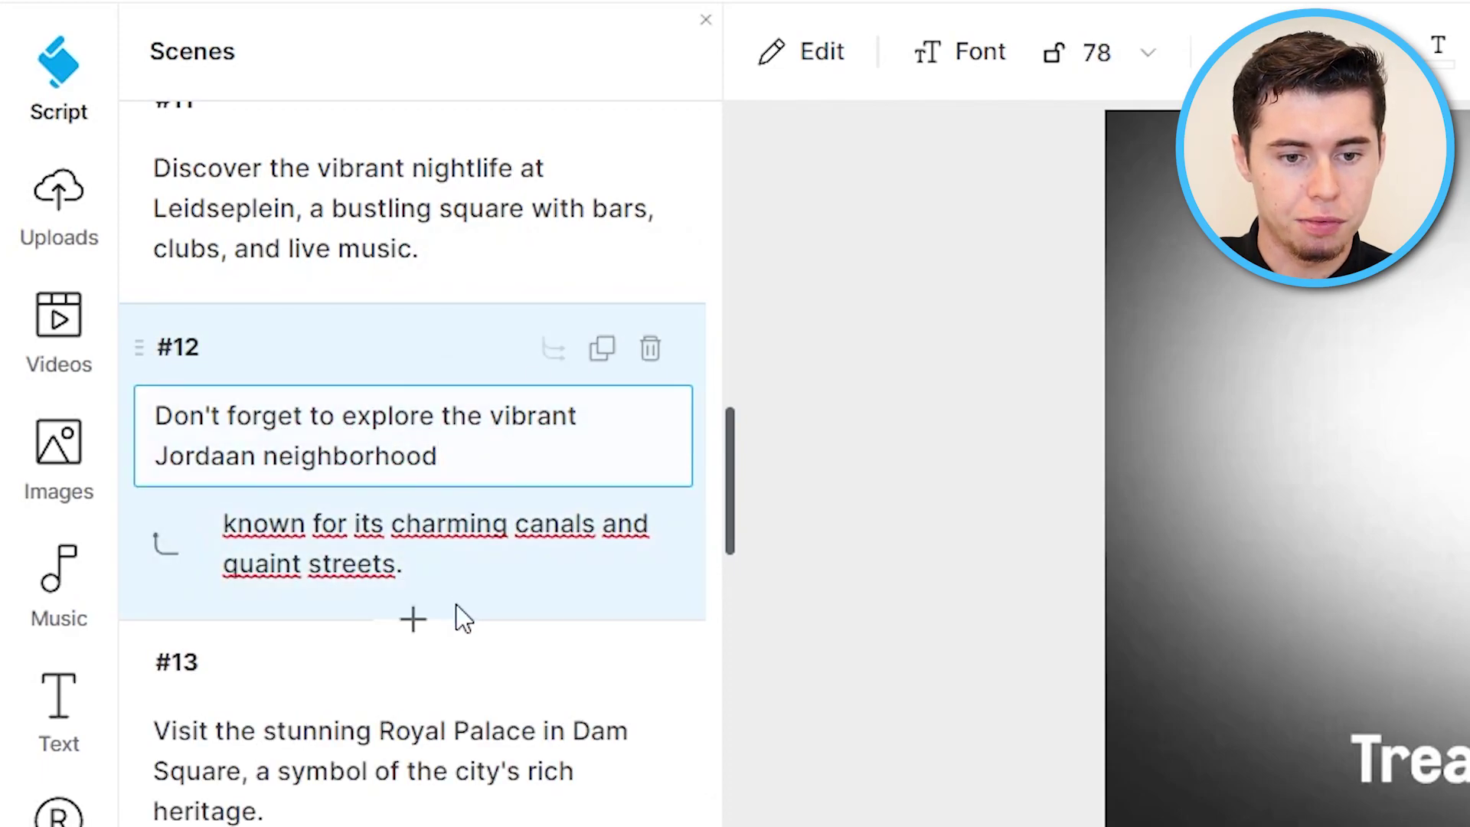
{"action": "left_click", "coordinate": [438, 580]}
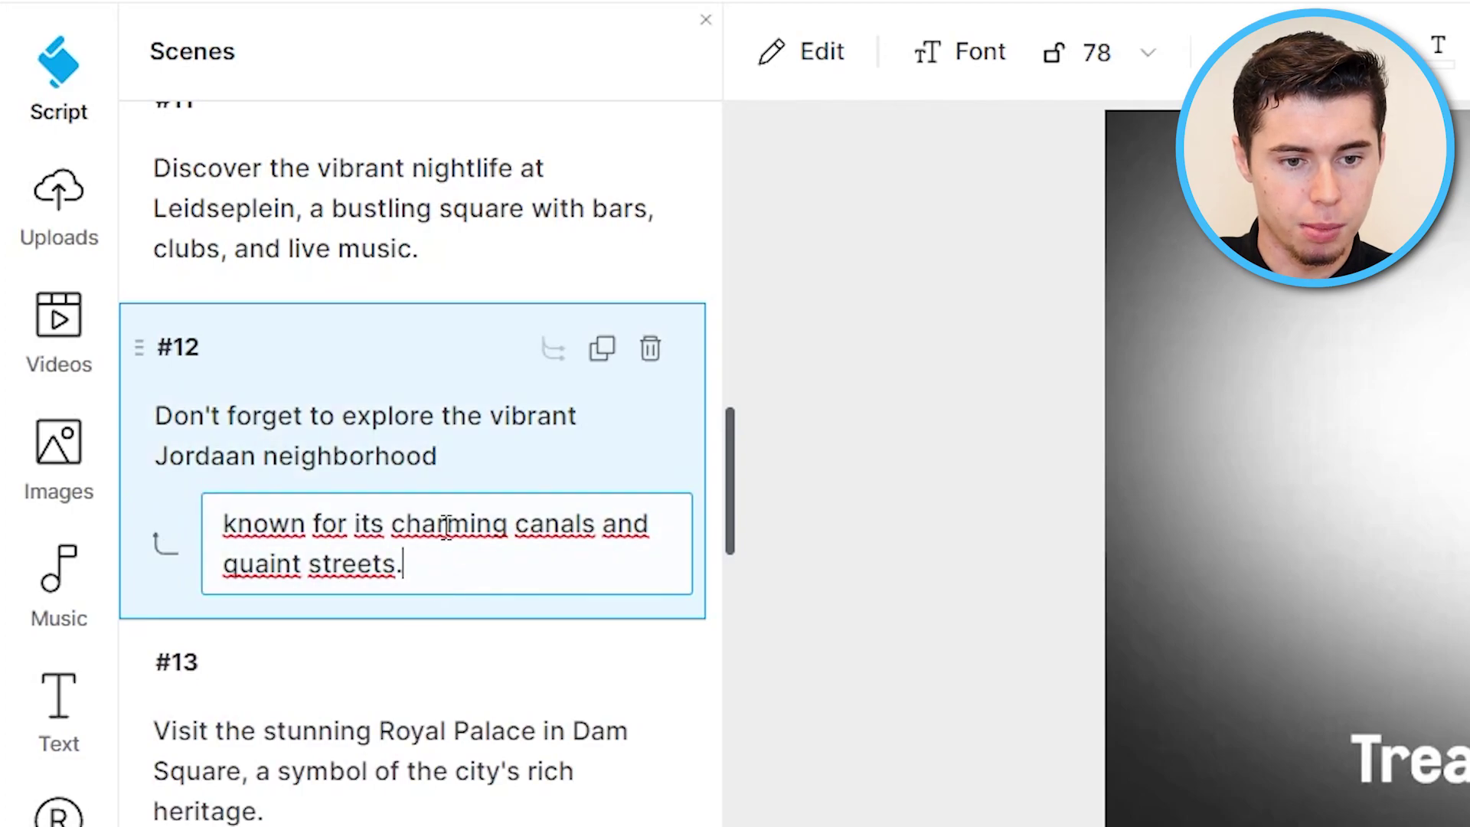
{"action": "left_click", "coordinate": [496, 471]}
{"action": "left_click", "coordinate": [498, 567]}
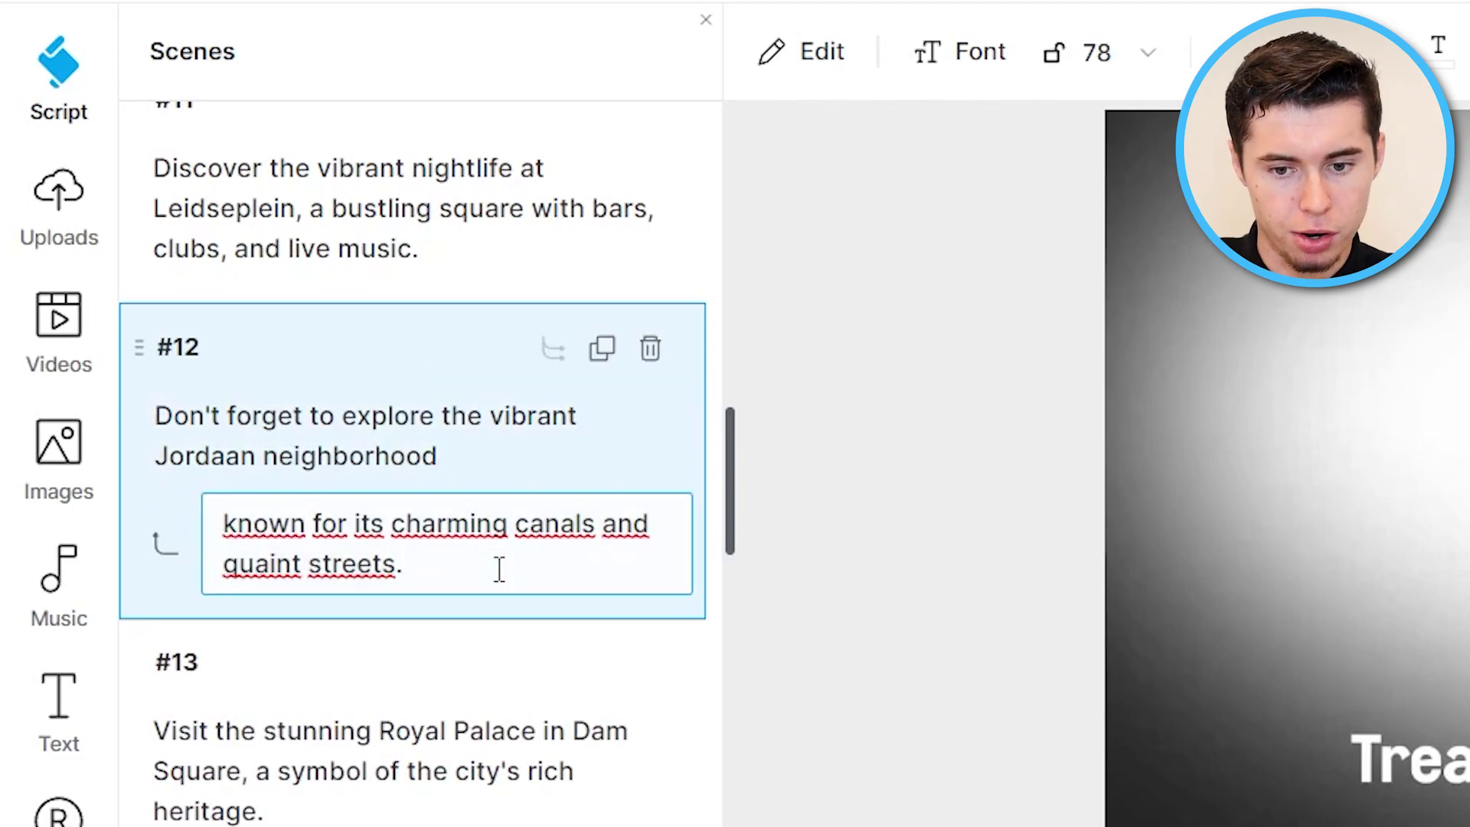
- Find scene #12 in the storyboard and play its preview to check the split text
{"action": "scroll", "coordinate": [756, 190], "scroll_direction": "down", "scroll_amount": 5}
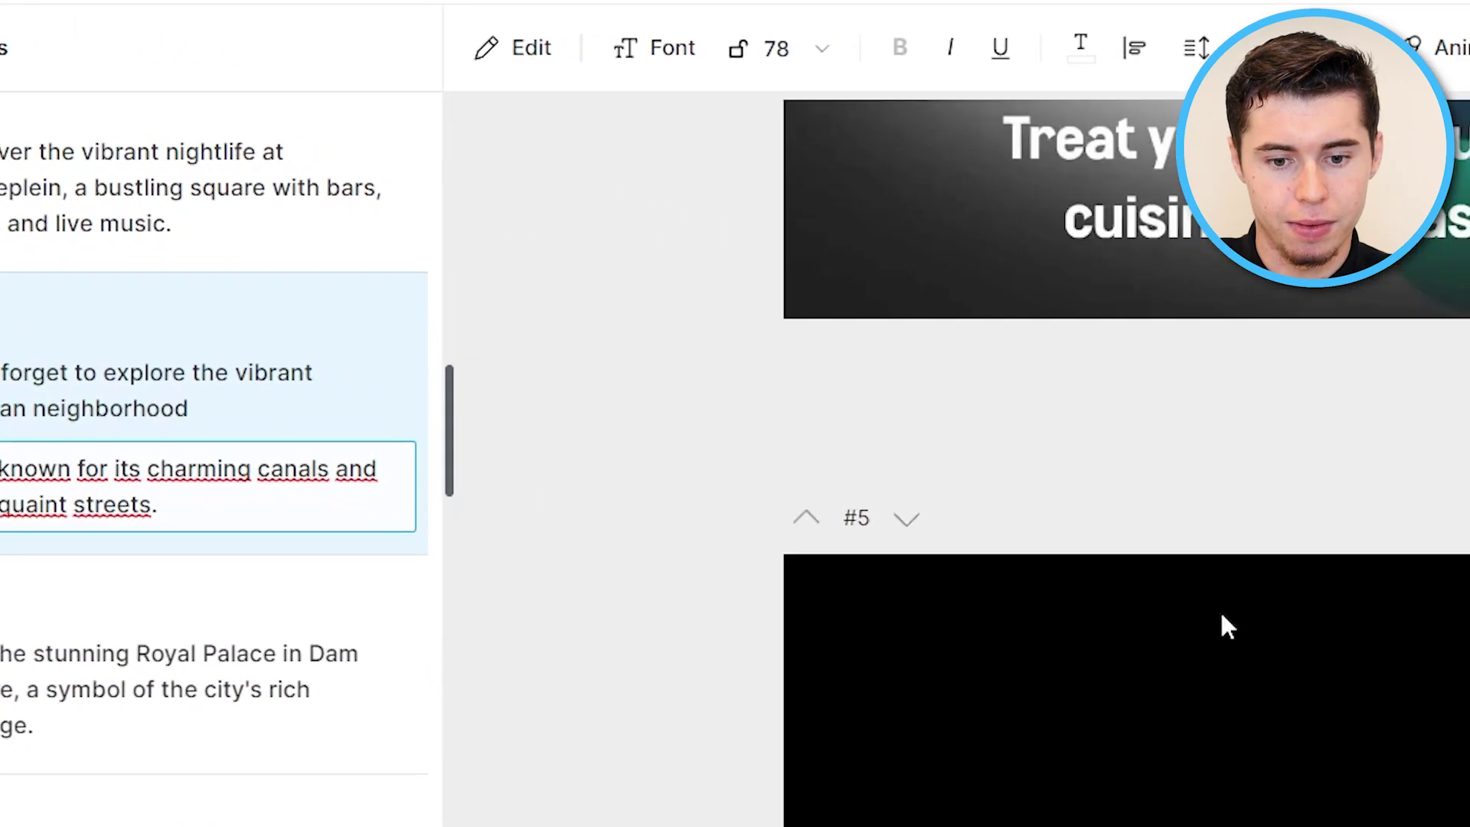
{"action": "left_click", "coordinate": [610, 502]}
{"action": "scroll", "coordinate": [678, 547], "scroll_direction": "down", "scroll_amount": 3}
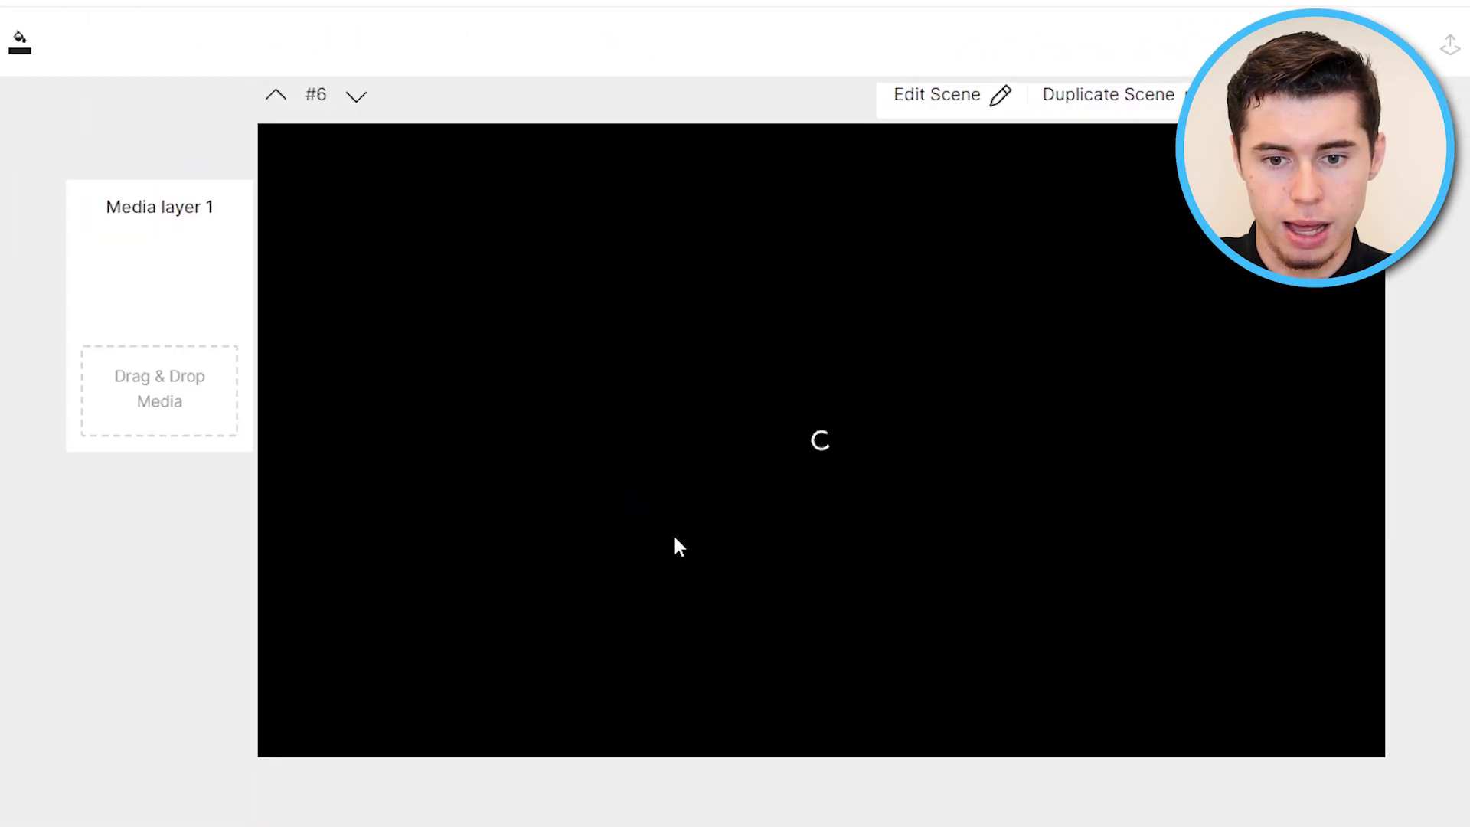
{"action": "scroll", "coordinate": [678, 547], "scroll_direction": "down", "scroll_amount": 15}
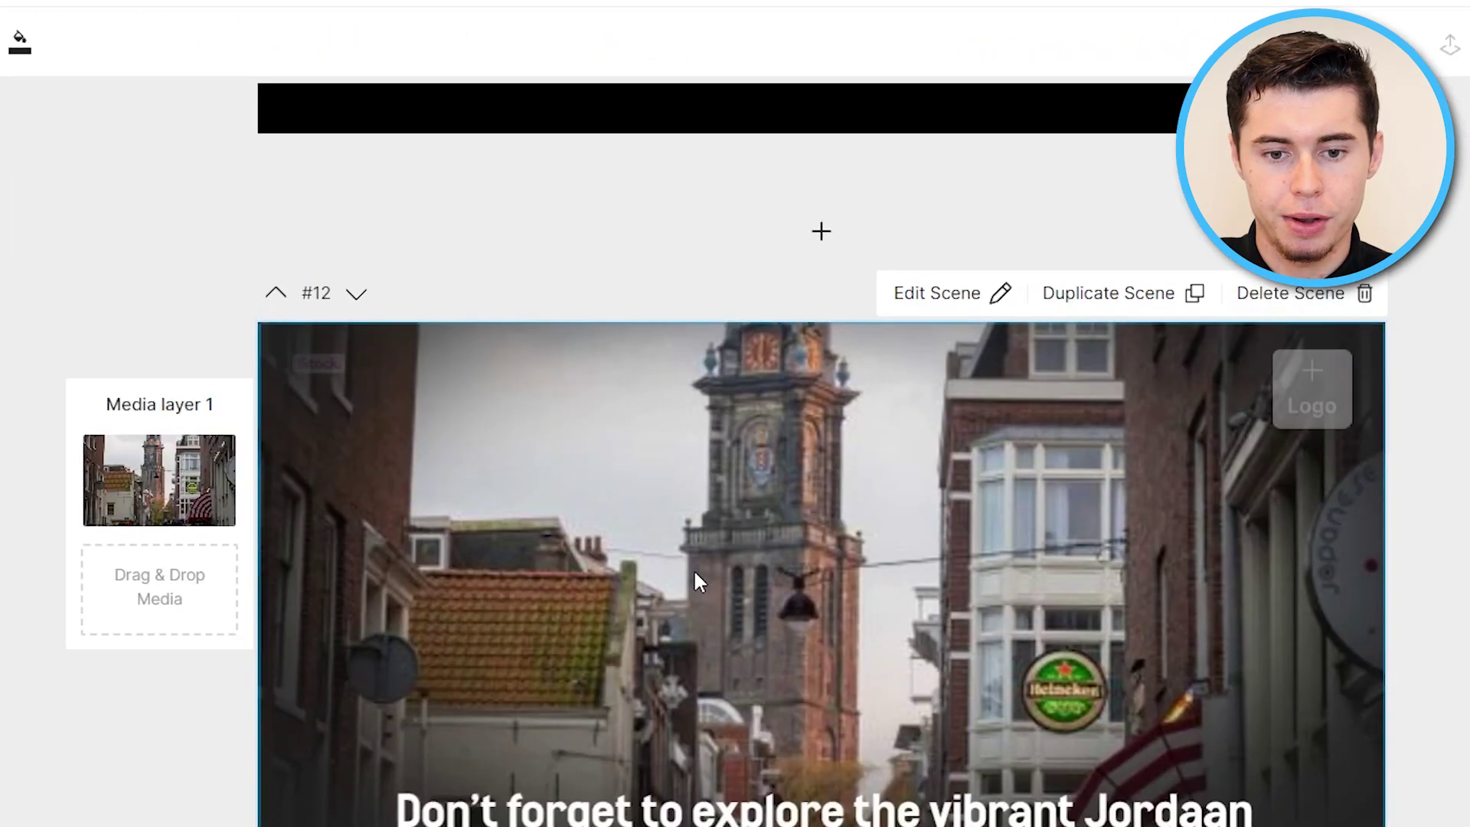
{"action": "scroll", "coordinate": [692, 578], "scroll_direction": "down", "scroll_amount": 3}
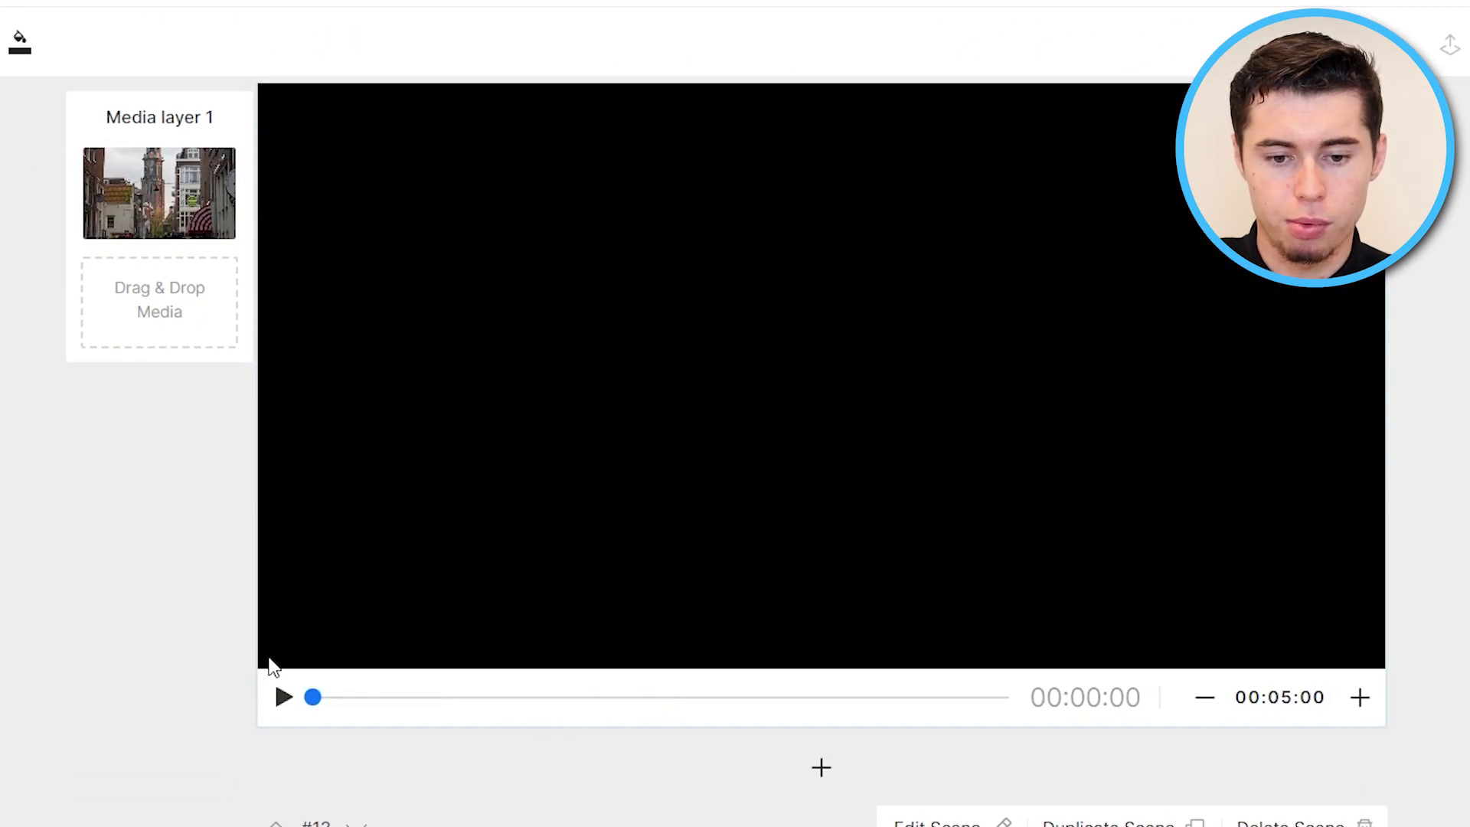
{"action": "left_click", "coordinate": [283, 697]}
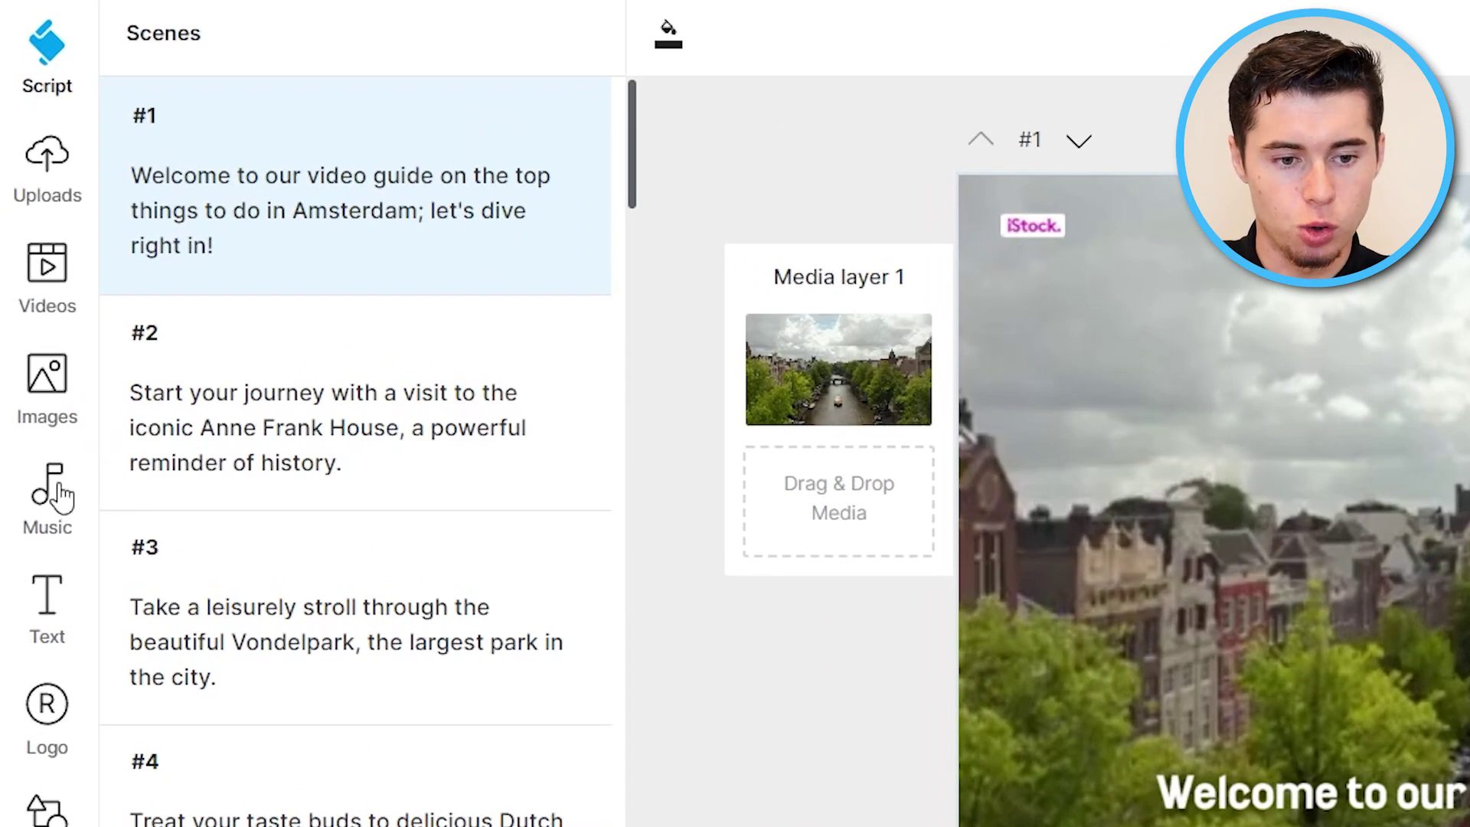
- Browse the music library and replace the project's background music with the Relaxing-mood track "Sky Meditation - Acoustic Guitar"
{"action": "left_click", "coordinate": [57, 496]}
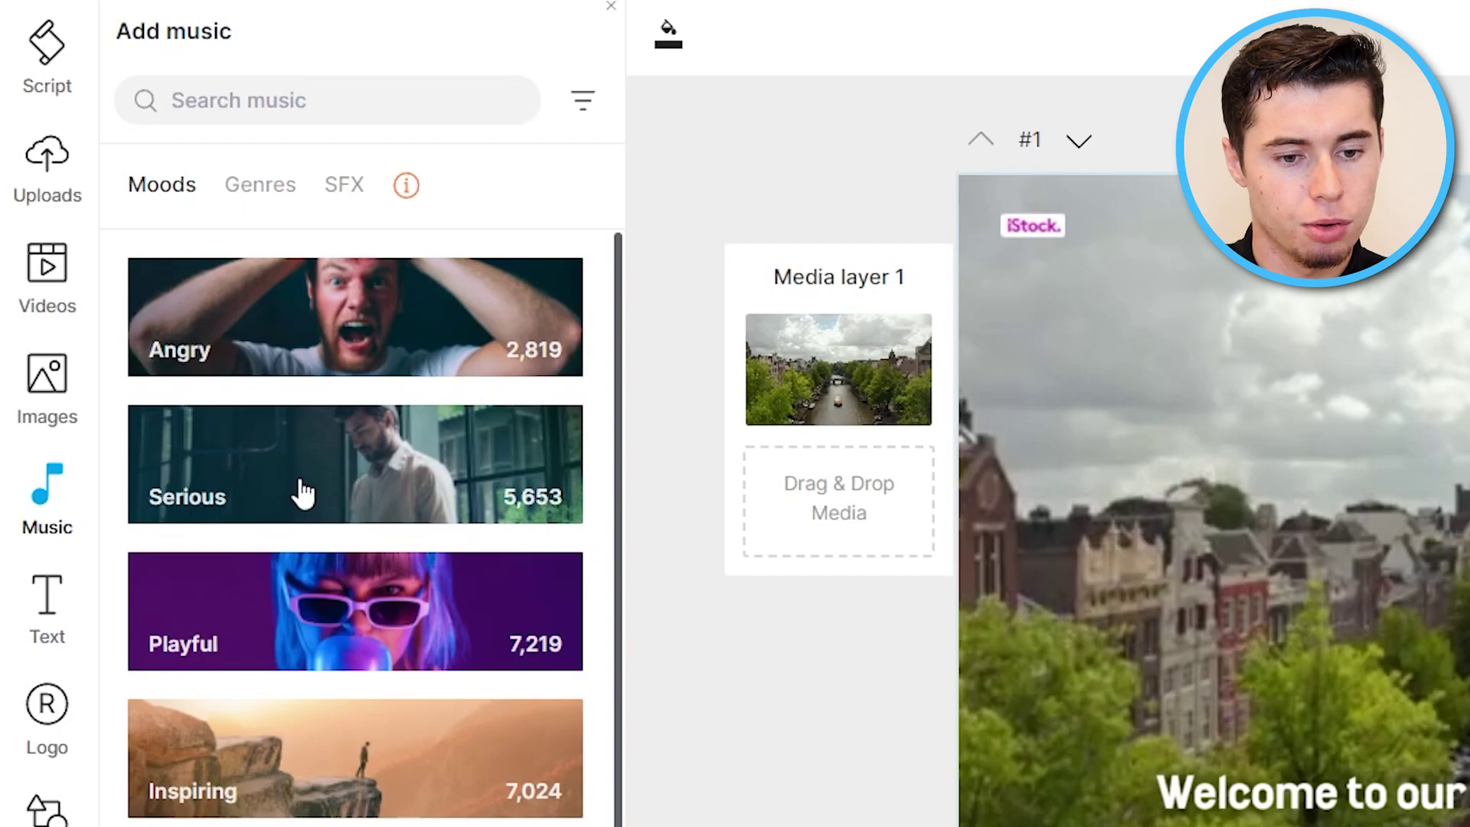
{"action": "scroll", "coordinate": [299, 492], "scroll_direction": "down", "scroll_amount": 6}
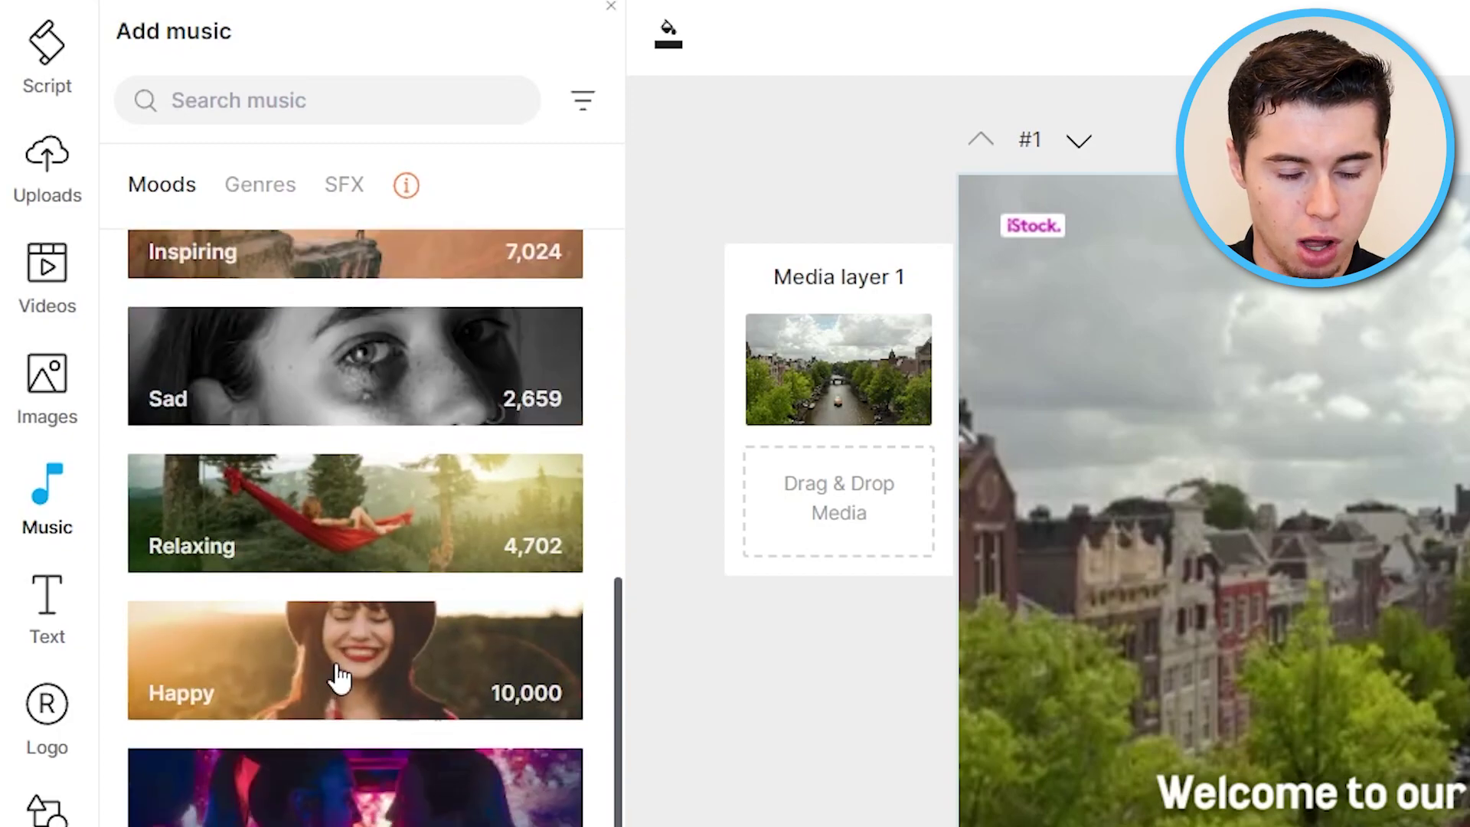
{"action": "left_click", "coordinate": [246, 200]}
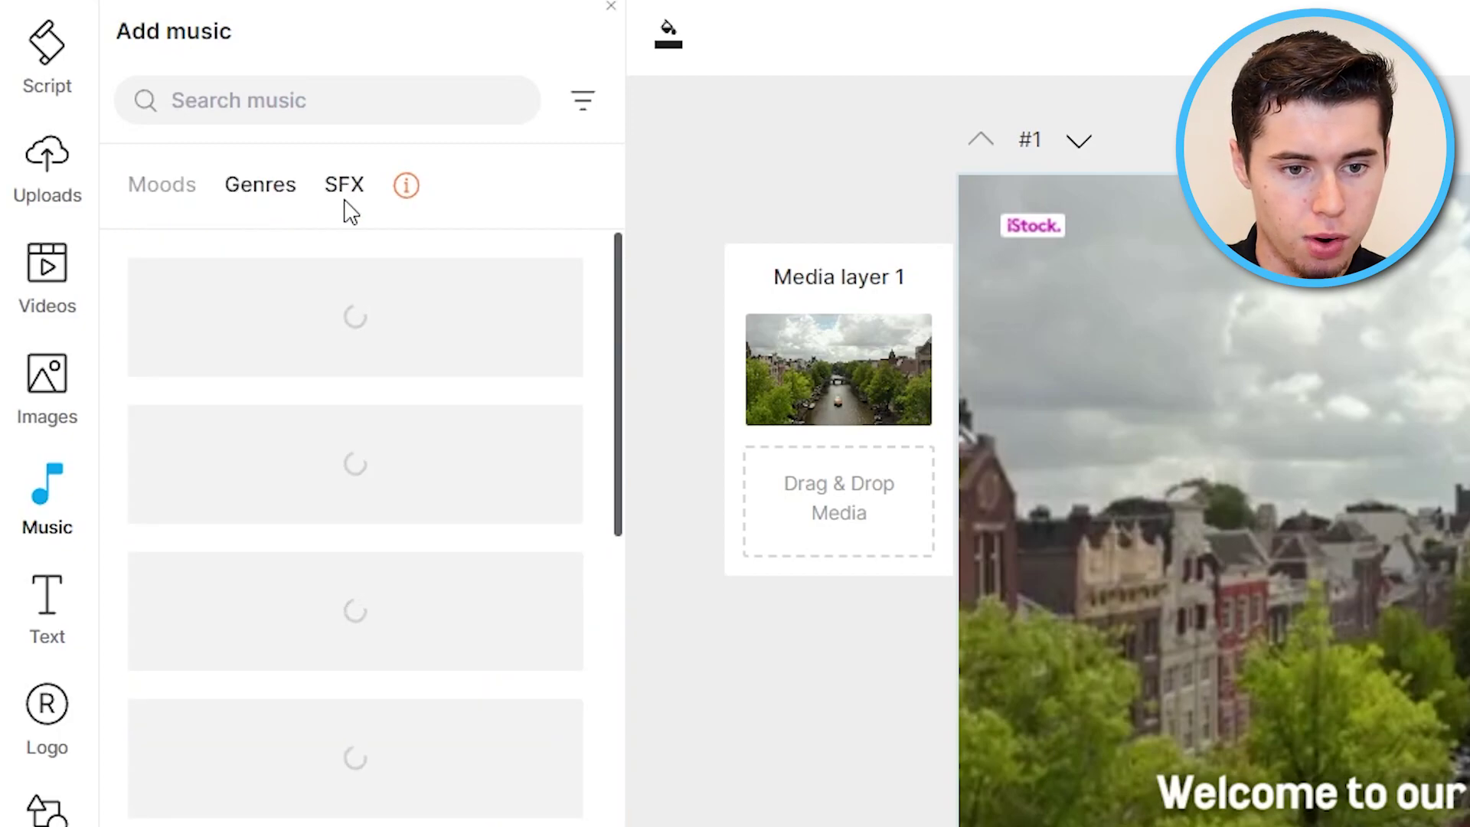
{"action": "left_click", "coordinate": [344, 201]}
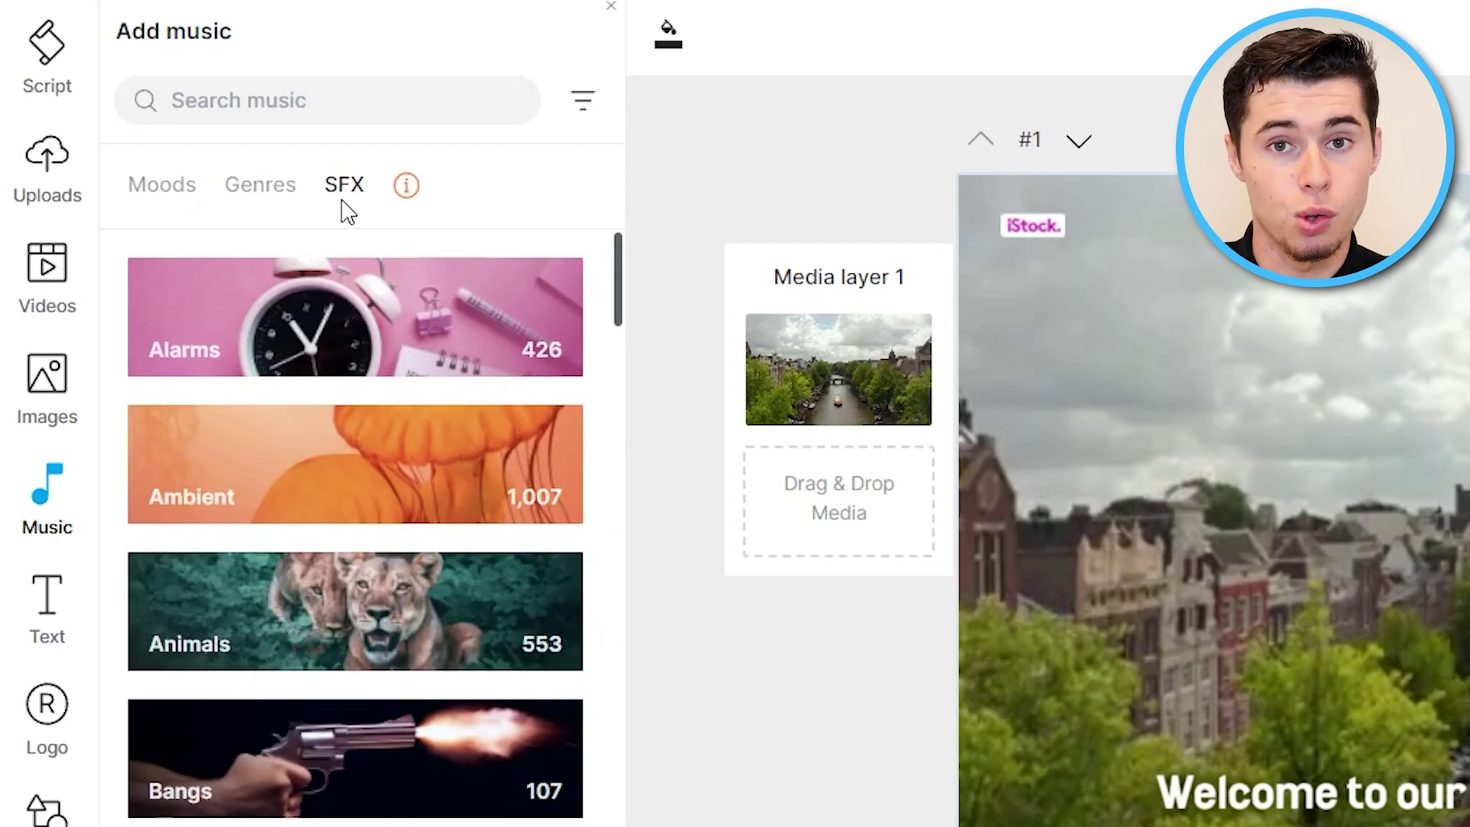
{"action": "left_click", "coordinate": [190, 191]}
{"action": "scroll", "coordinate": [296, 531], "scroll_direction": "down", "scroll_amount": 5}
{"action": "left_click", "coordinate": [309, 507]}
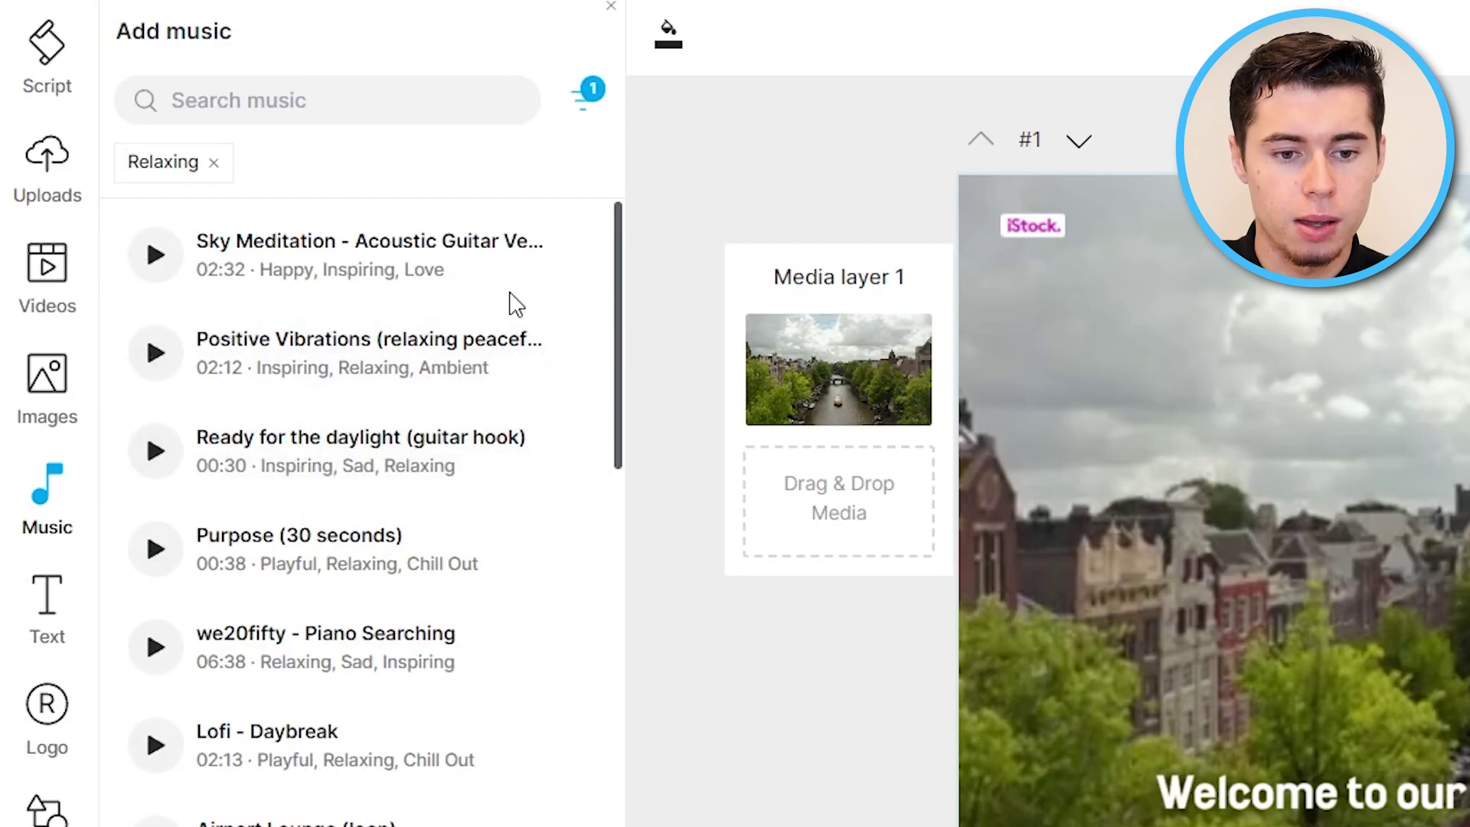
{"action": "left_click", "coordinate": [566, 254]}
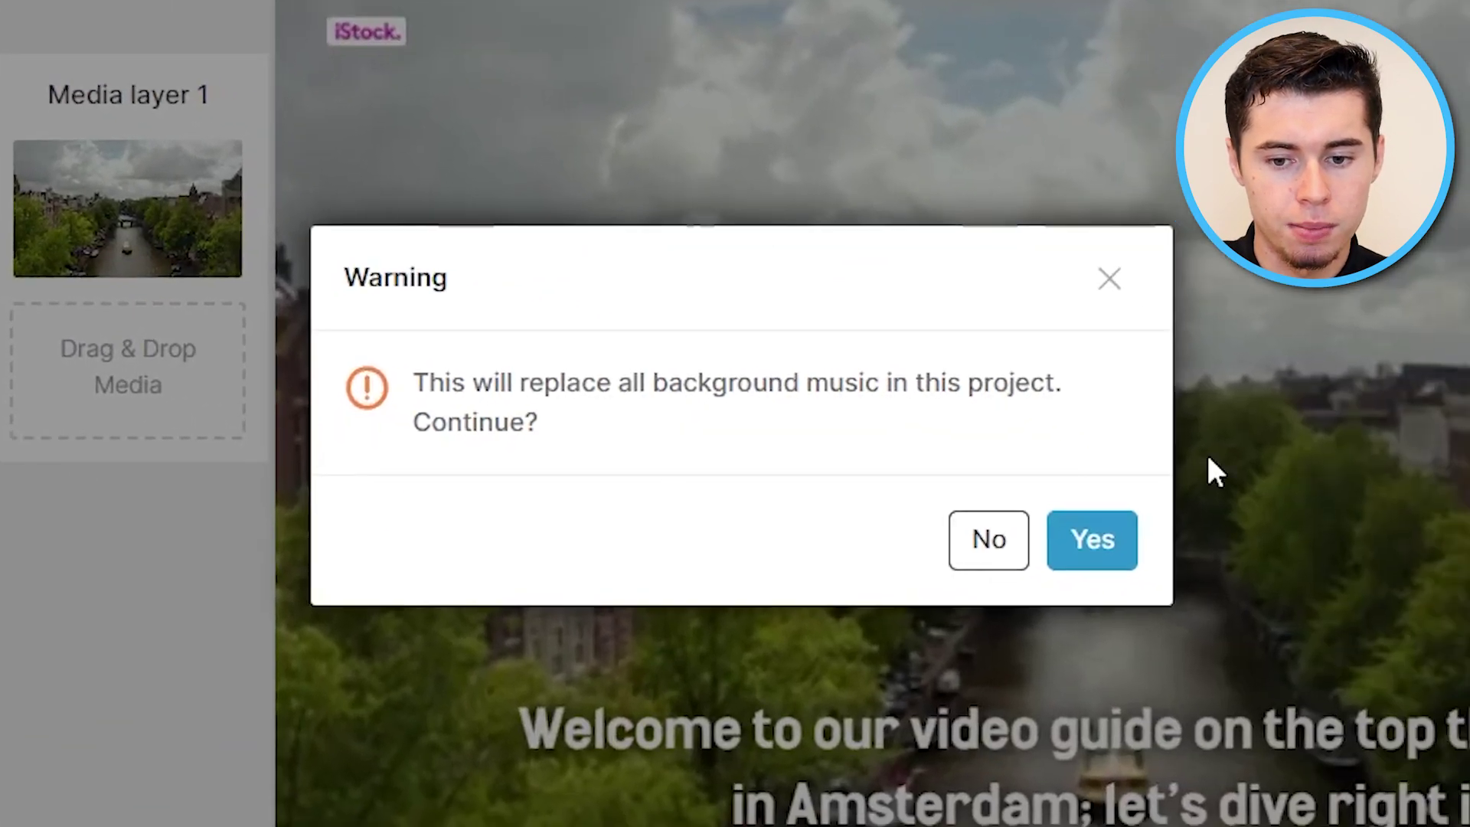
{"action": "left_click", "coordinate": [1097, 547]}
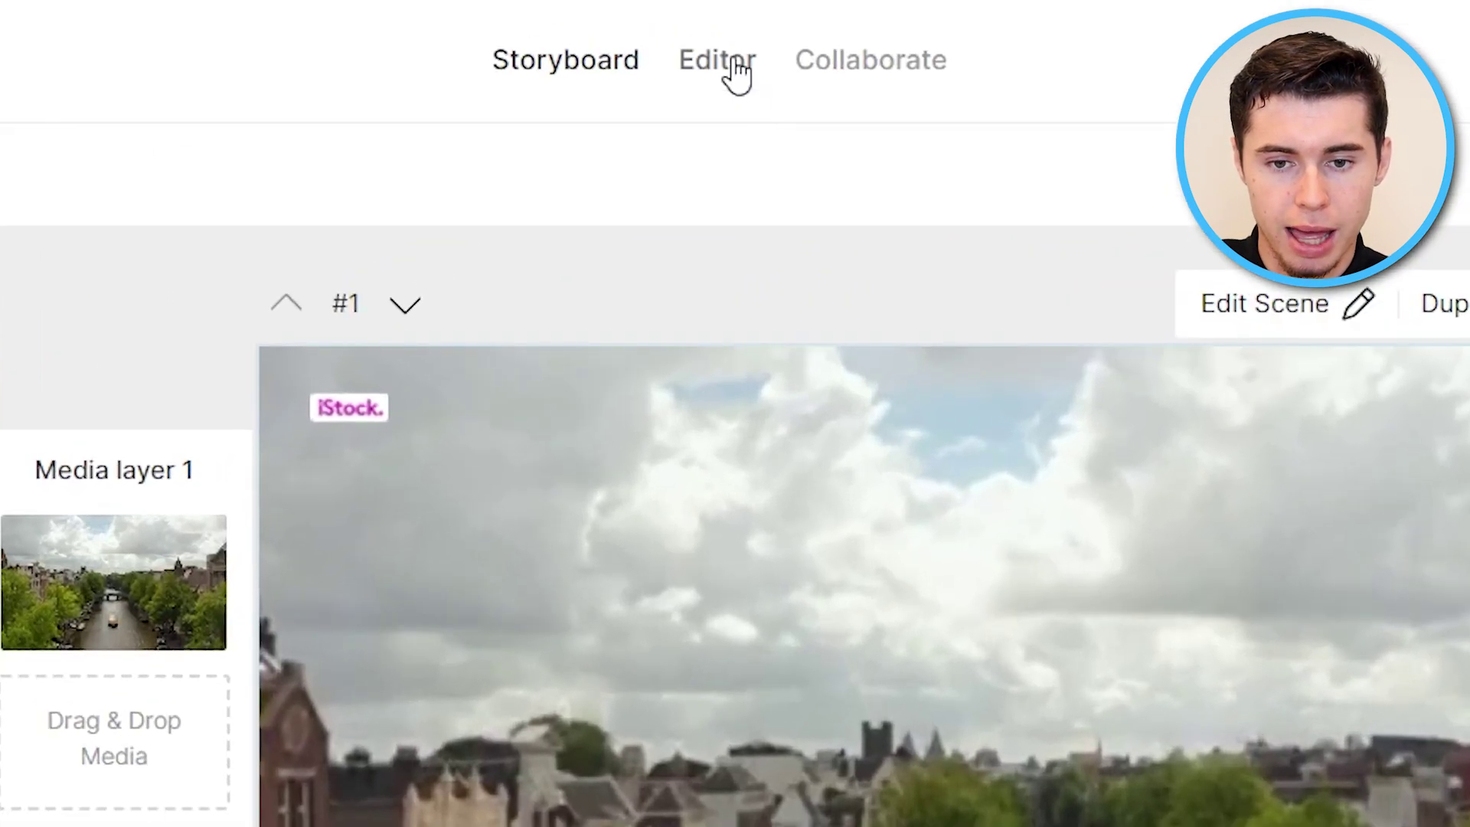
- Lower the background music's volume to -36 dB in the Editor view and return to the Storyboard view
{"action": "left_click", "coordinate": [738, 72]}
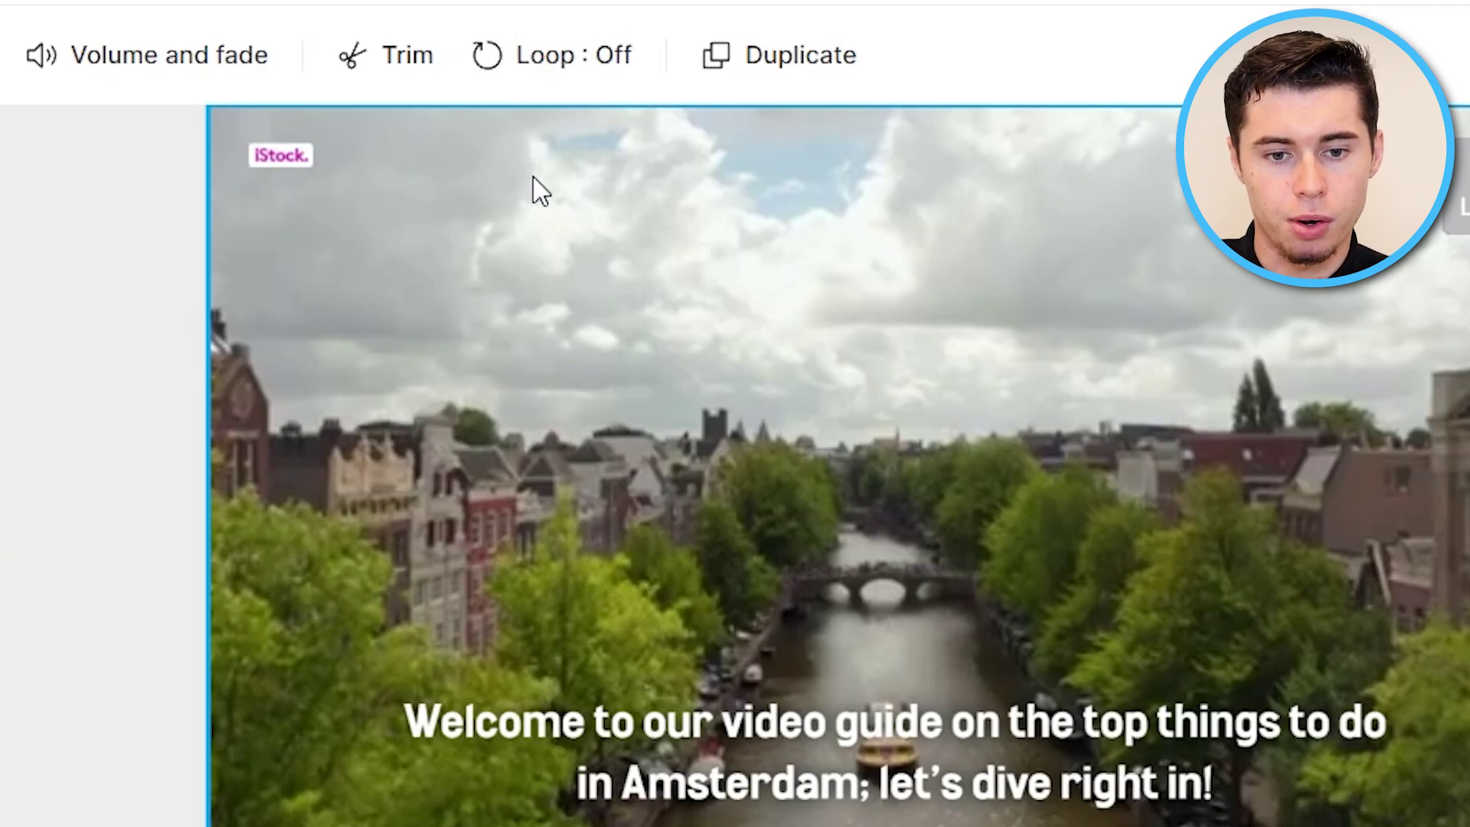
{"action": "left_click", "coordinate": [161, 77]}
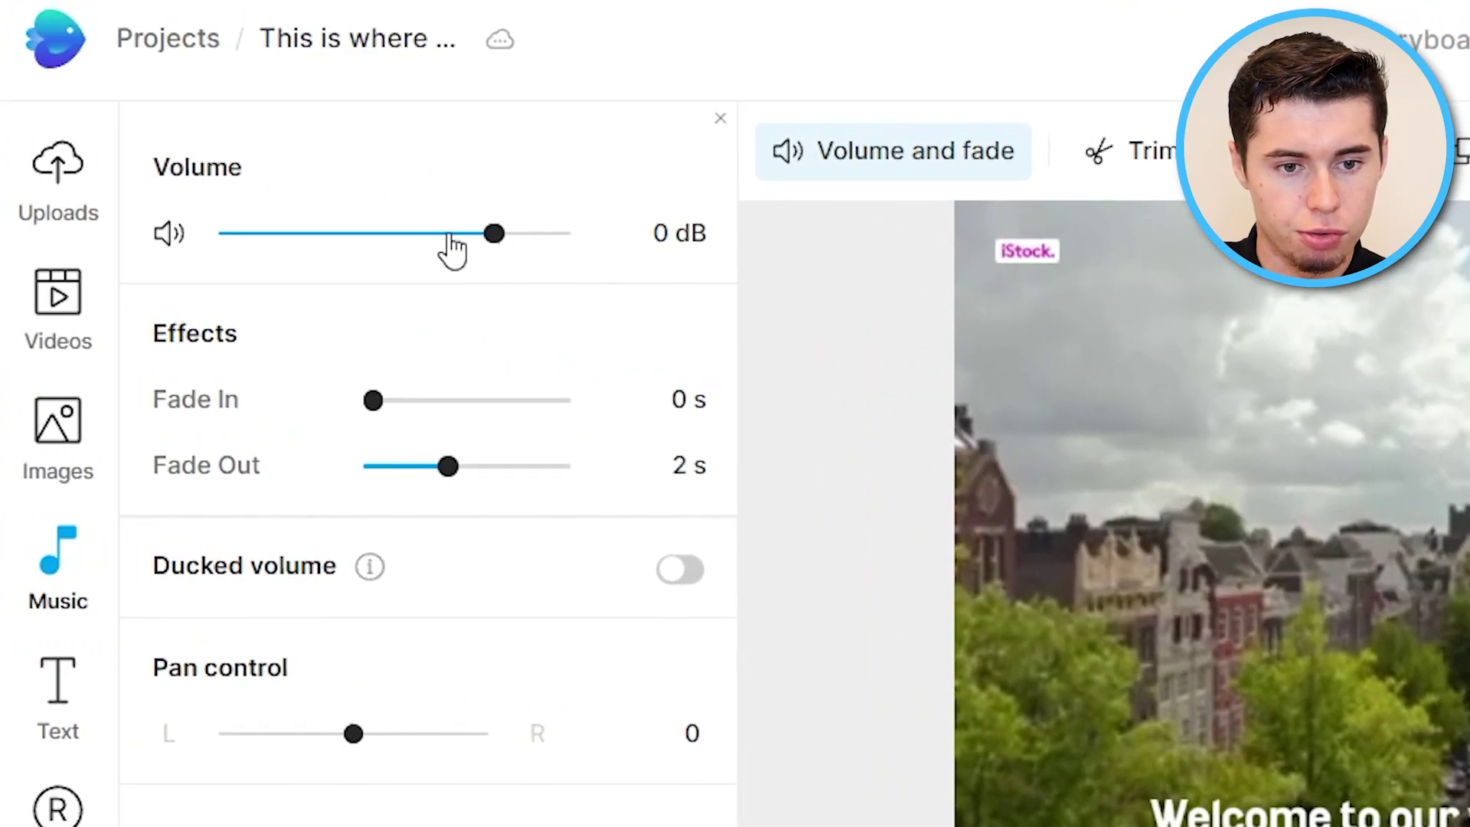
{"action": "left_click_drag", "start_coordinate": [490, 234], "coordinate": [335, 237]}
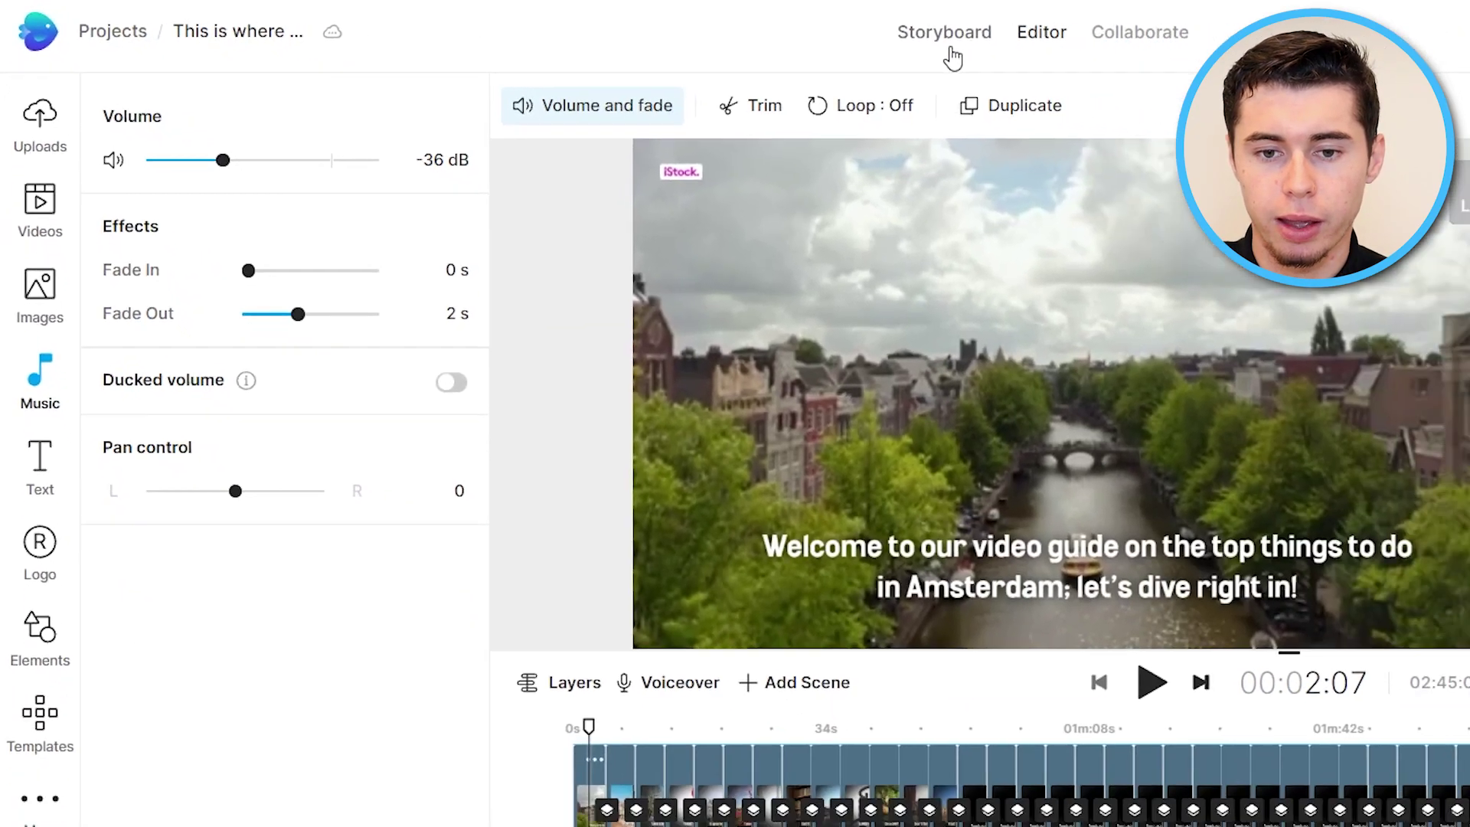
{"action": "left_click", "coordinate": [948, 55]}
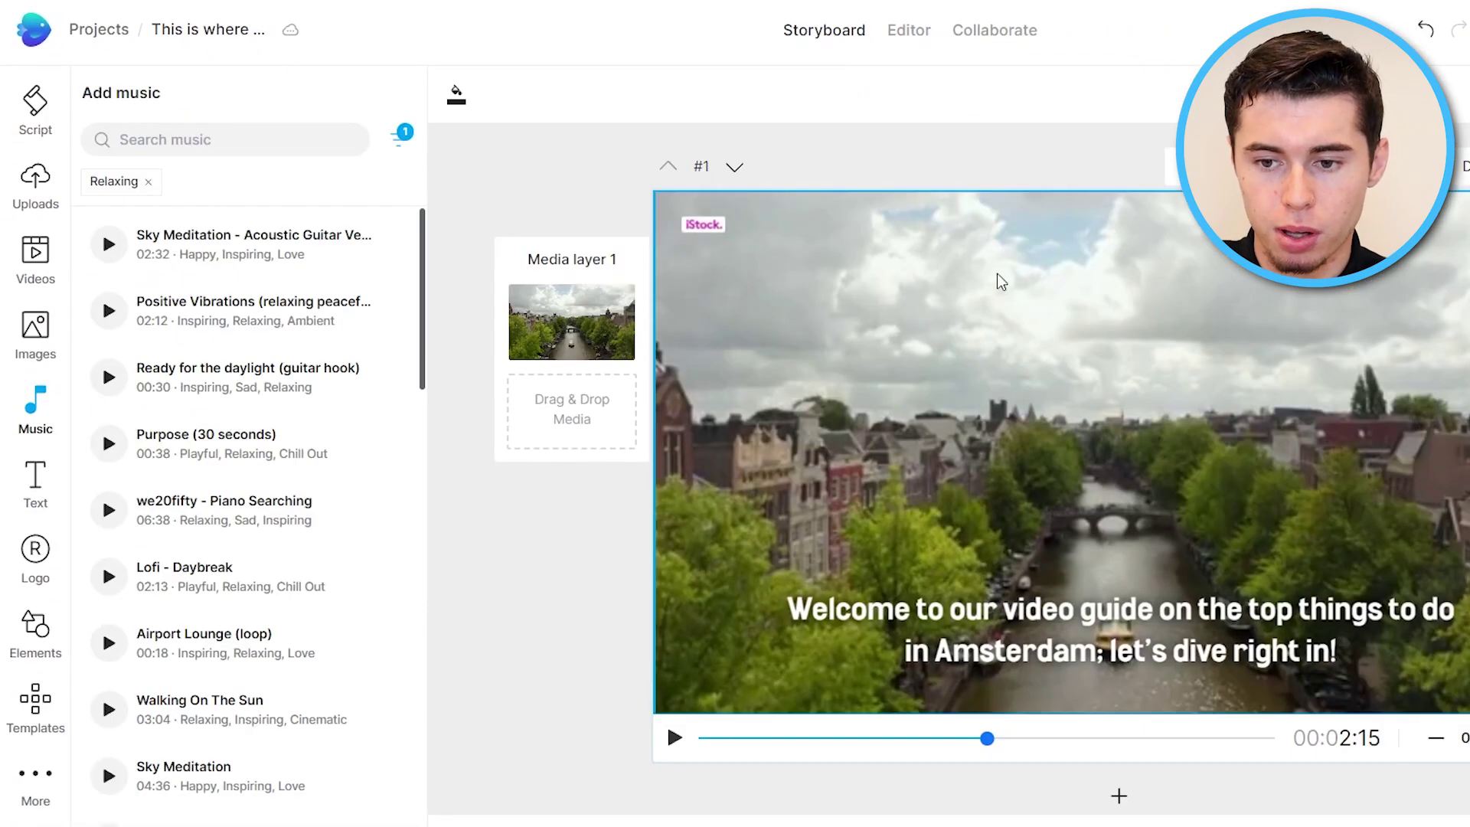
{"action": "scroll", "coordinate": [1035, 353], "scroll_direction": "down", "scroll_amount": 3}
{"action": "scroll", "coordinate": [1036, 354], "scroll_direction": "up", "scroll_amount": 3}
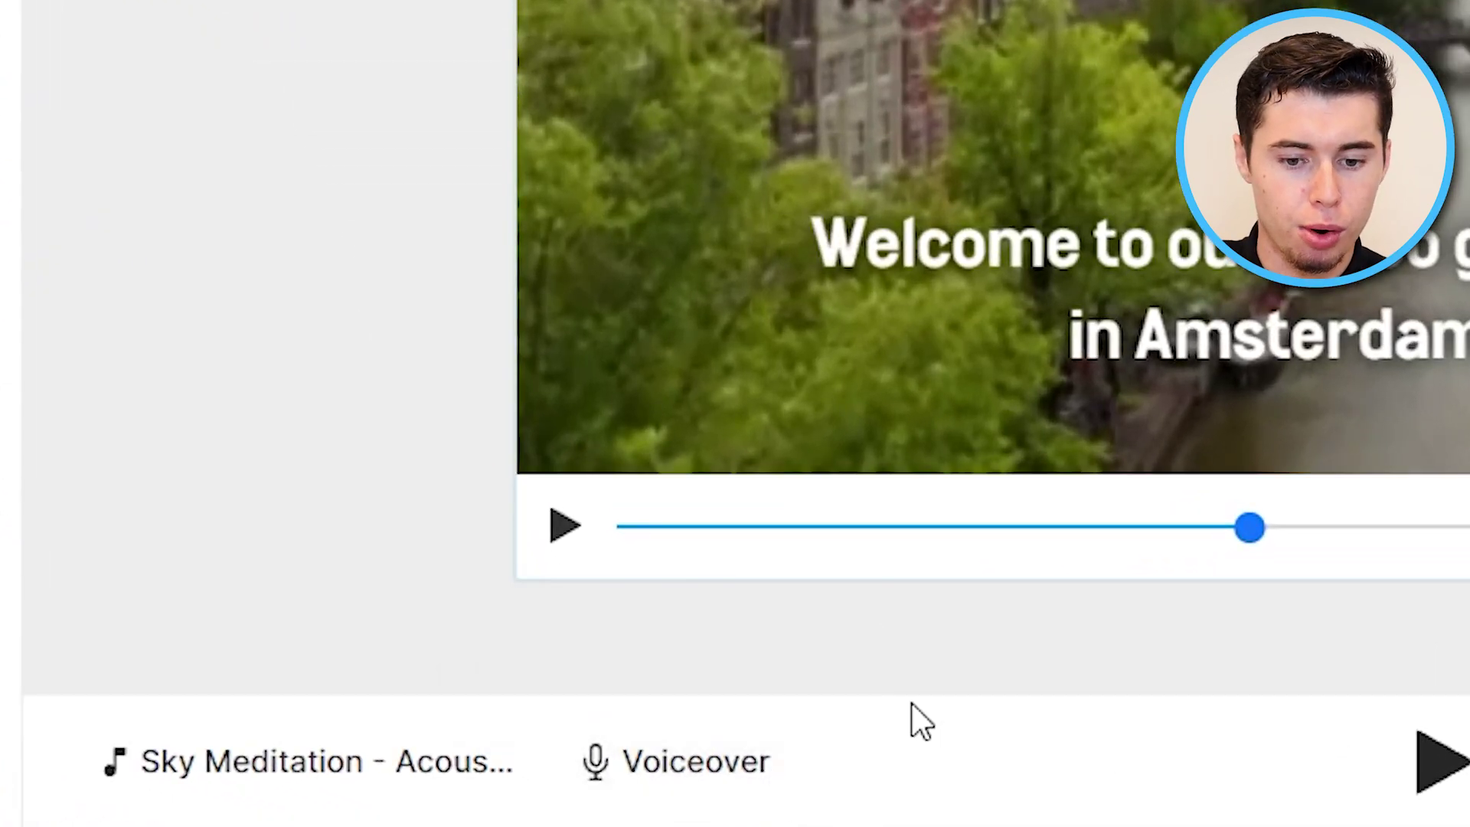
- Start an automated text-to-speech voiceover for scene #1 with the Realistic (New) type and US English as language
{"action": "left_click", "coordinate": [755, 765]}
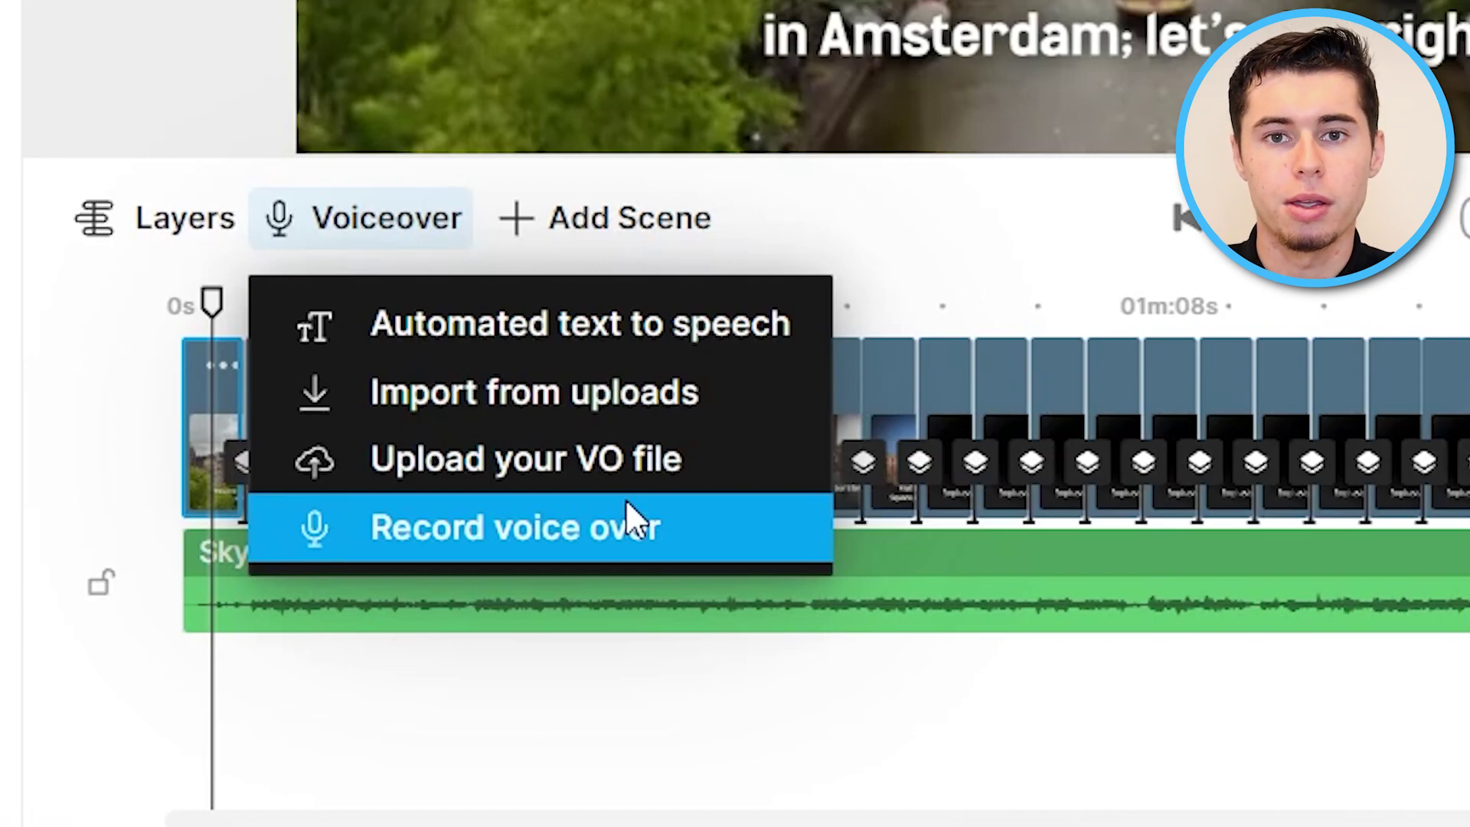
{"action": "left_click", "coordinate": [576, 333]}
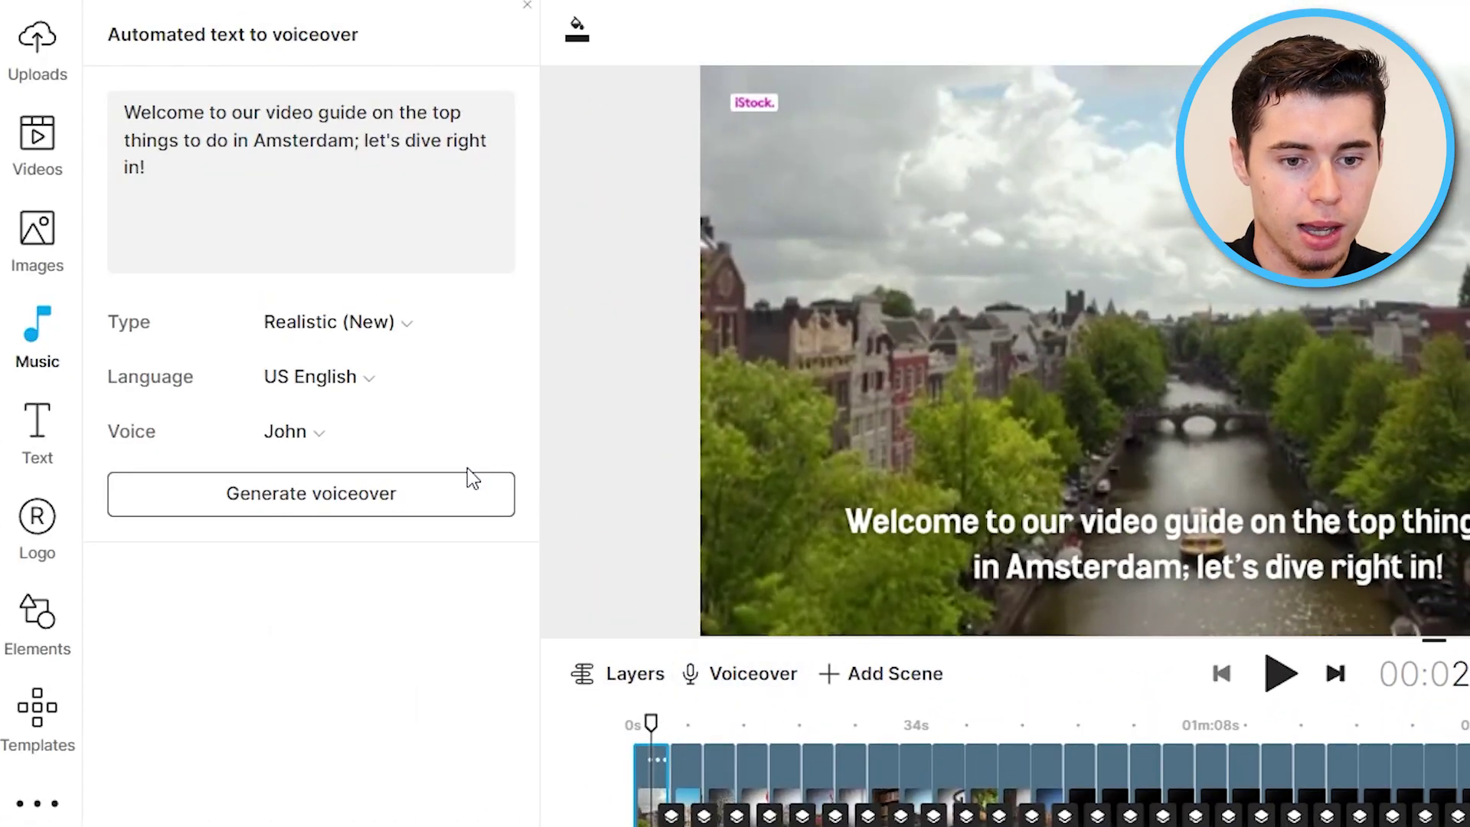
{"action": "left_click", "coordinate": [375, 328]}
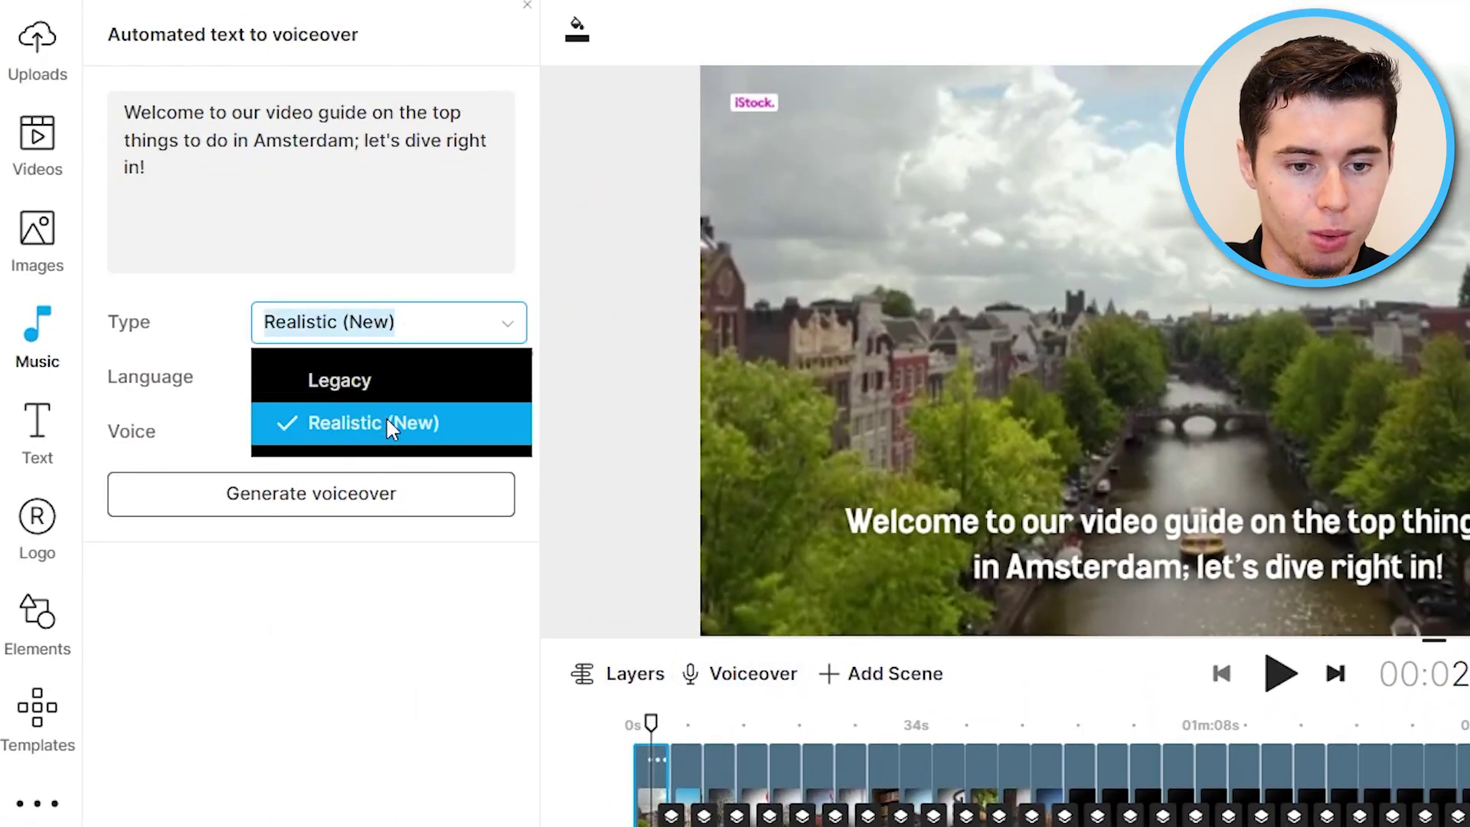
{"action": "left_click", "coordinate": [386, 416]}
{"action": "left_click", "coordinate": [389, 378]}
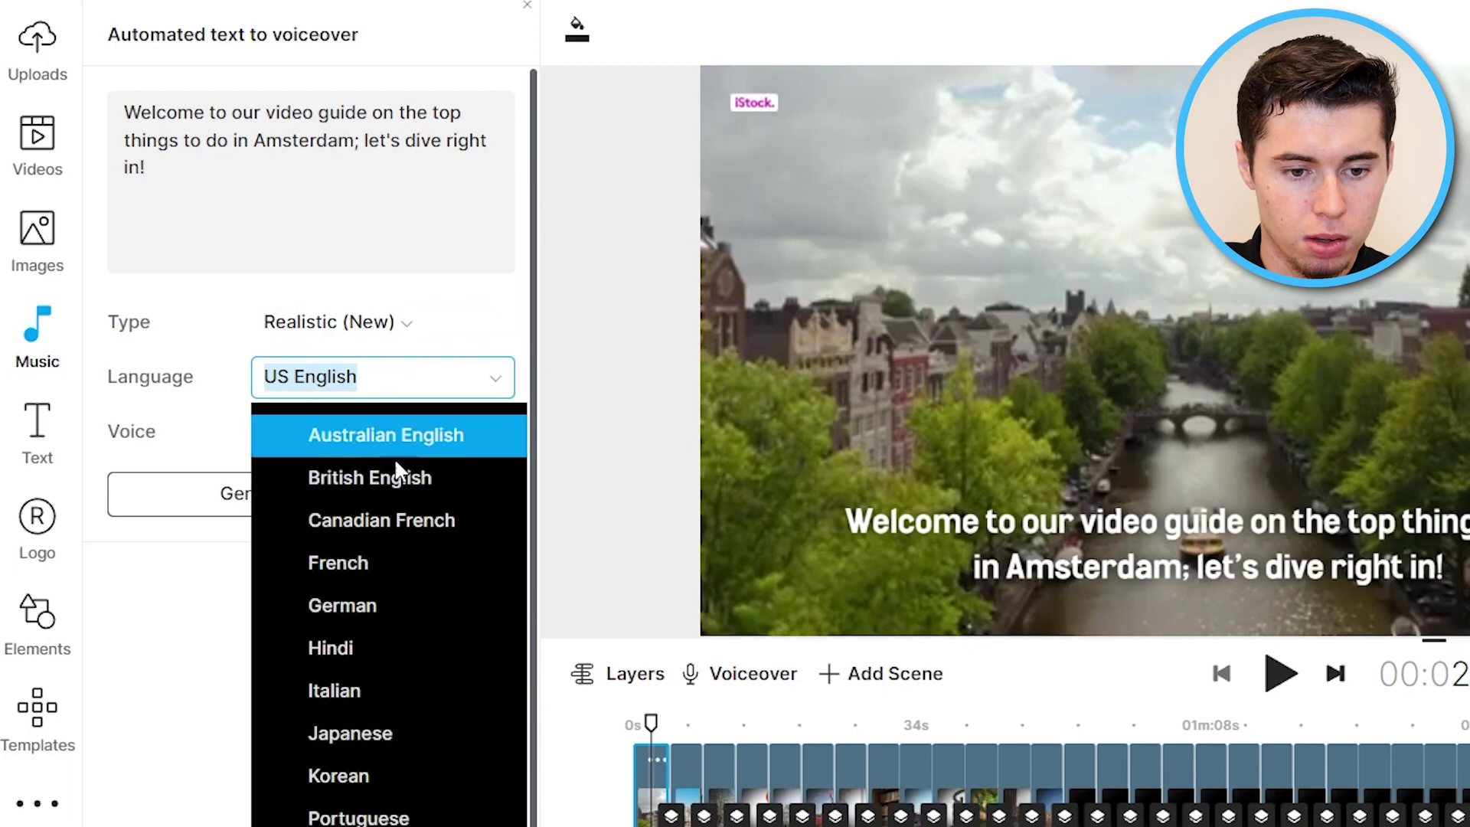
{"action": "left_click", "coordinate": [196, 617]}
- Generate the voiceover with the voice Maxwell and add the automated voiceover to all scenes
{"action": "left_click", "coordinate": [337, 437]}
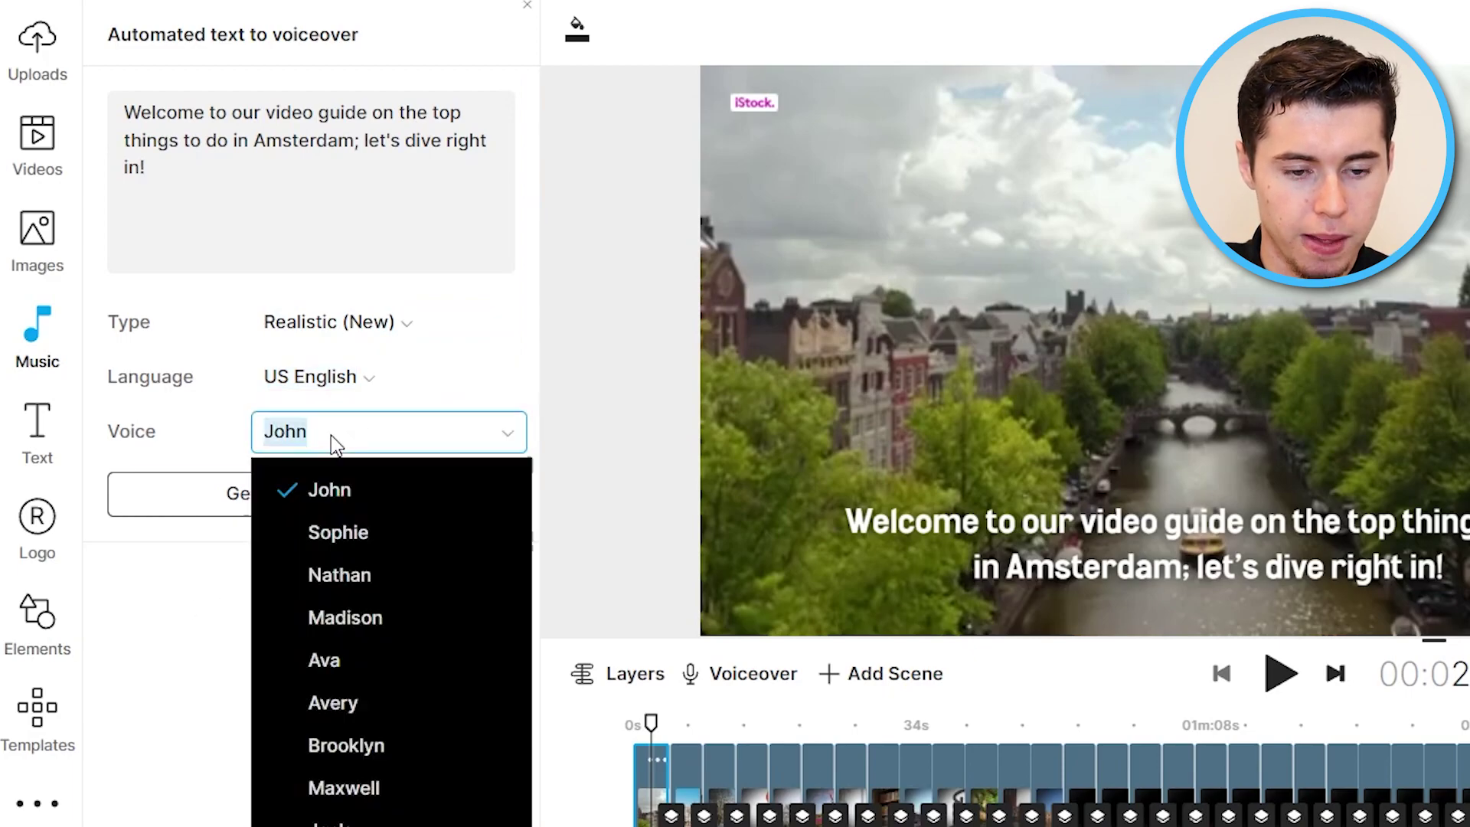
{"action": "left_click", "coordinate": [407, 789]}
{"action": "left_click", "coordinate": [330, 506]}
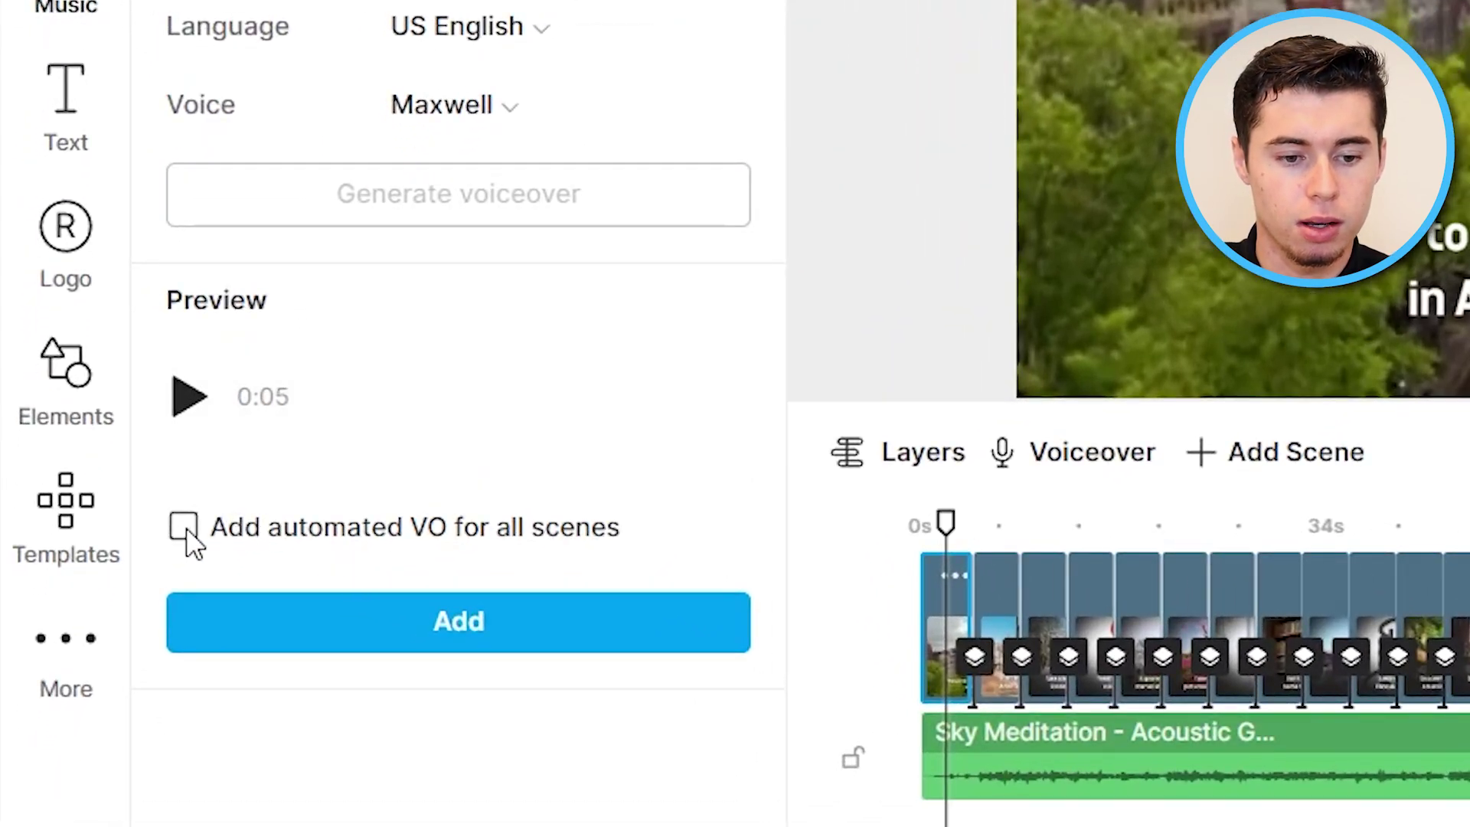
{"action": "left_click", "coordinate": [157, 614]}
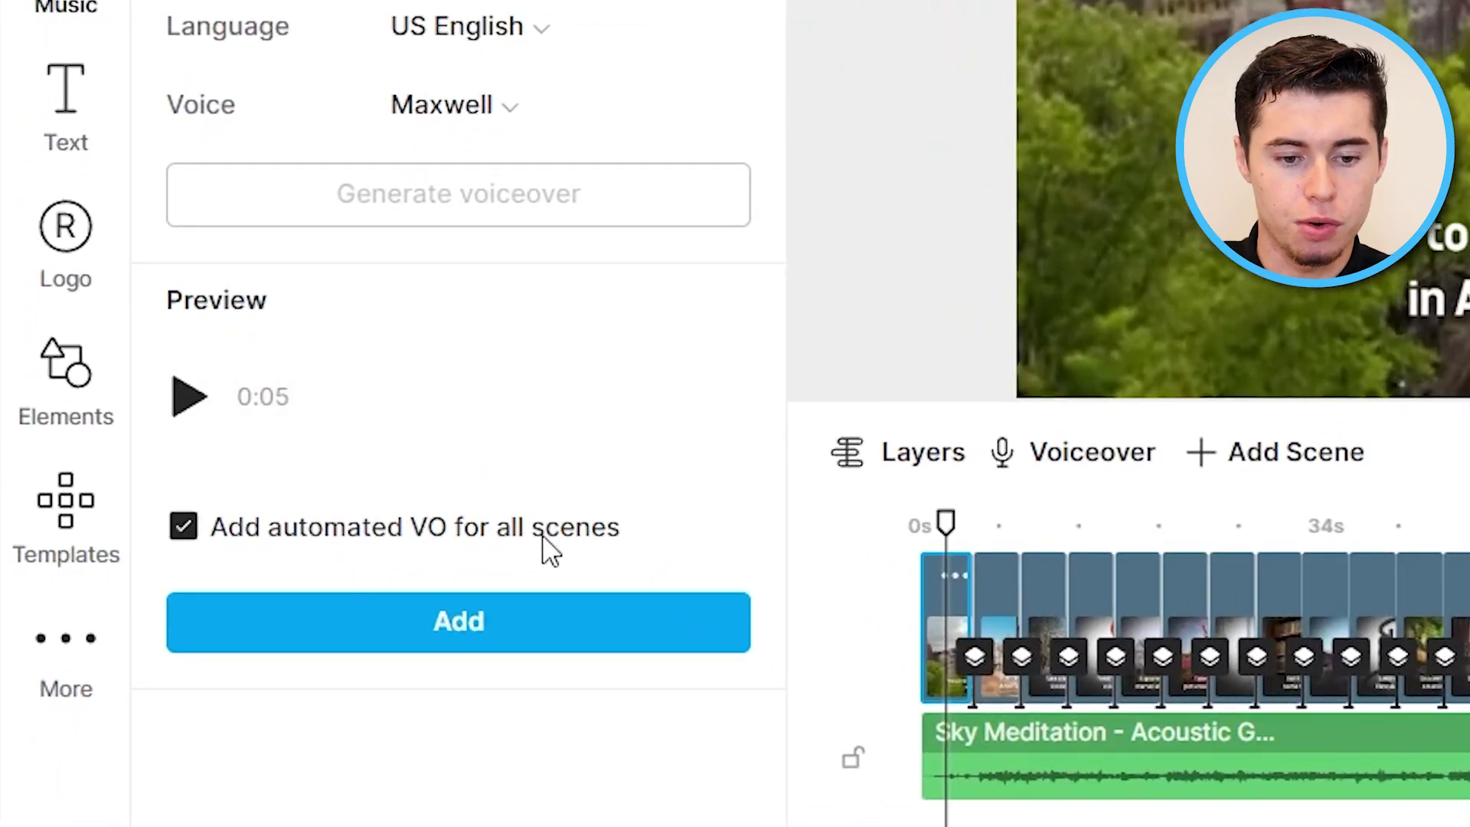
{"action": "left_click", "coordinate": [543, 619]}
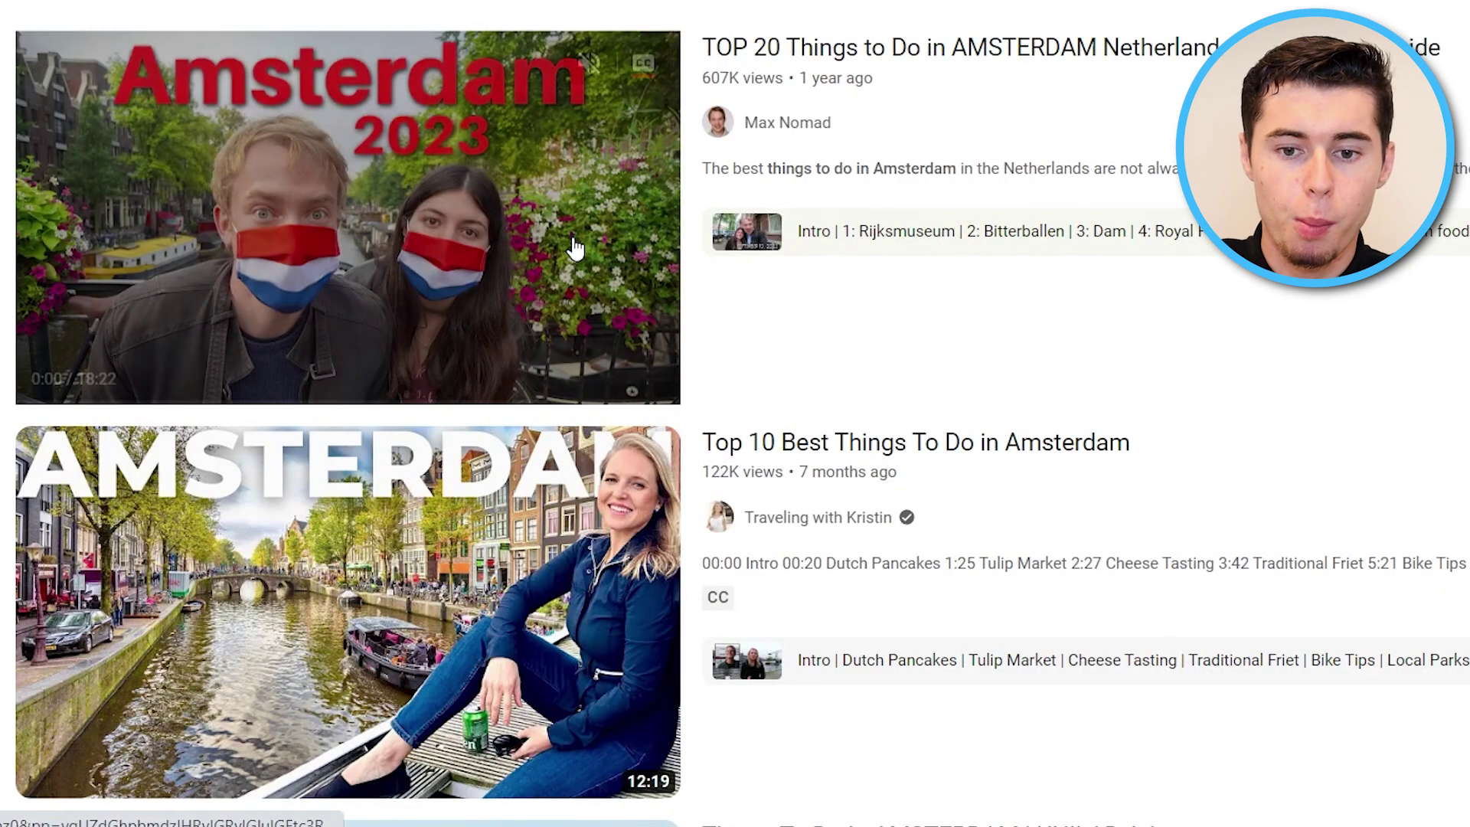
- Switch to YouTube and open the video "Things To Do In AMSTERDAM | UNILAD Adventure" from the search results
{"action": "mouse_move", "coordinate": [571, 252]}
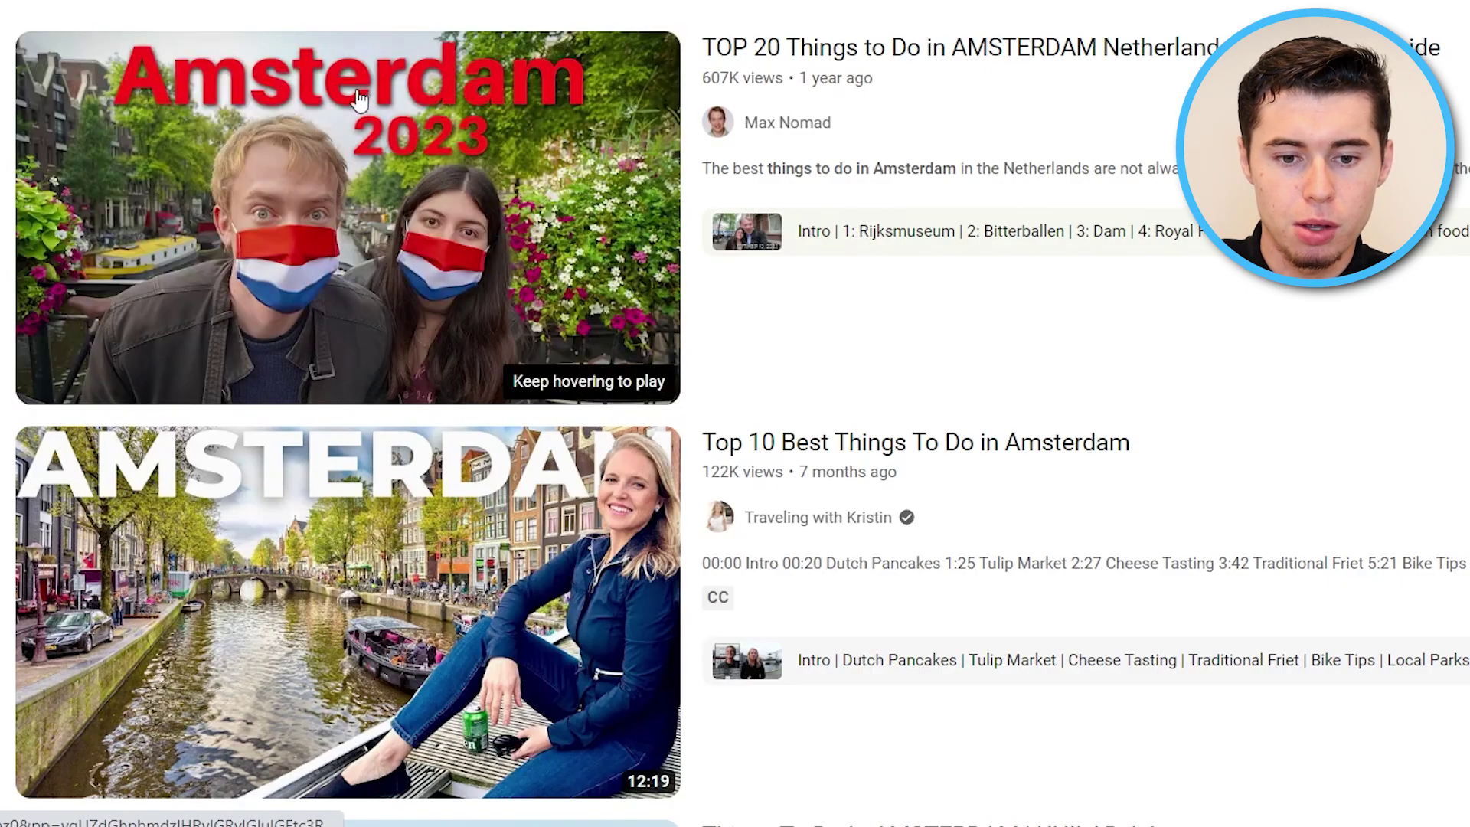
{"action": "scroll", "coordinate": [566, 308], "scroll_direction": "down", "scroll_amount": 10}
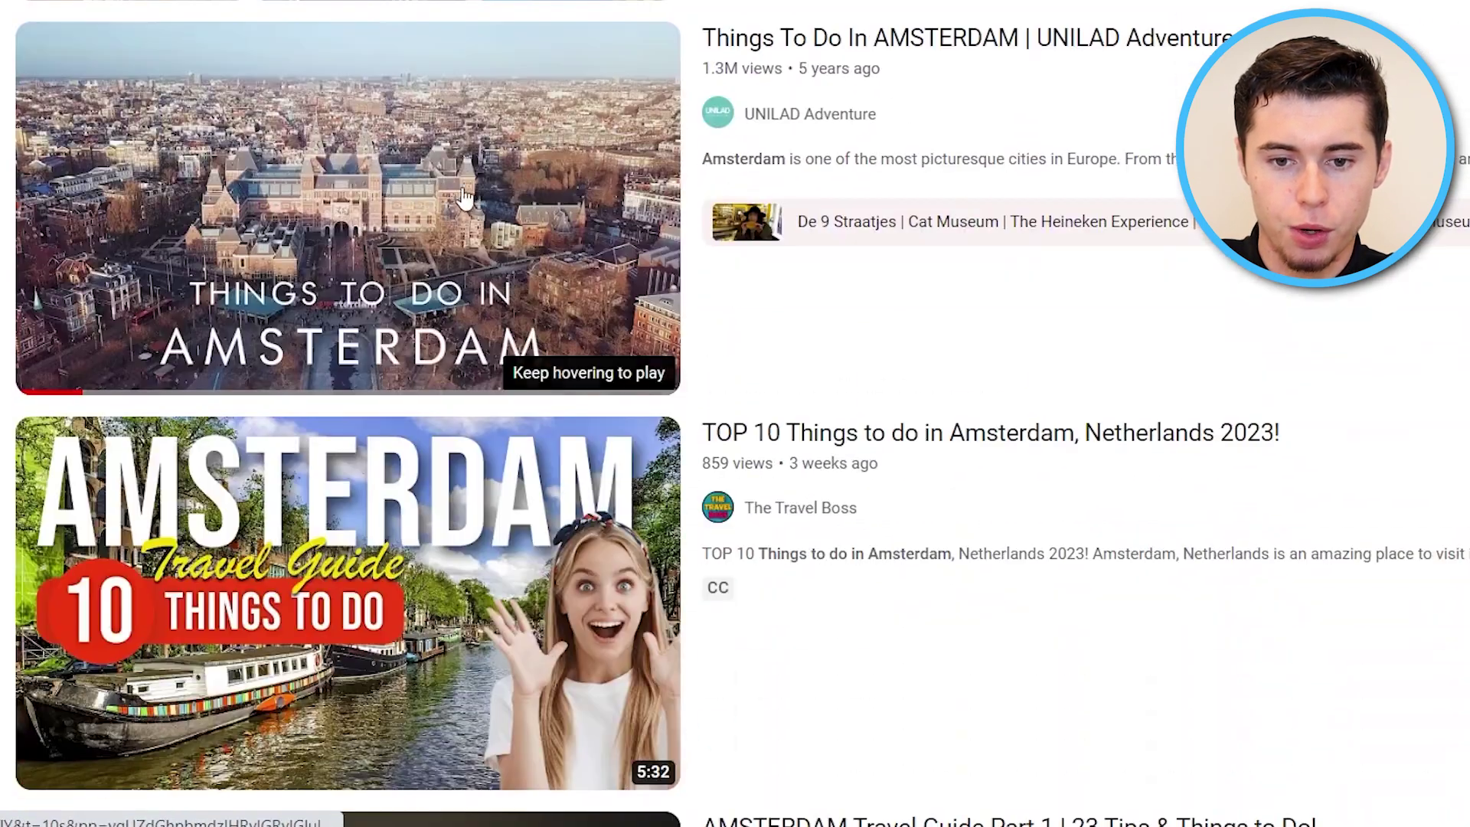
{"action": "left_click", "coordinate": [528, 180]}
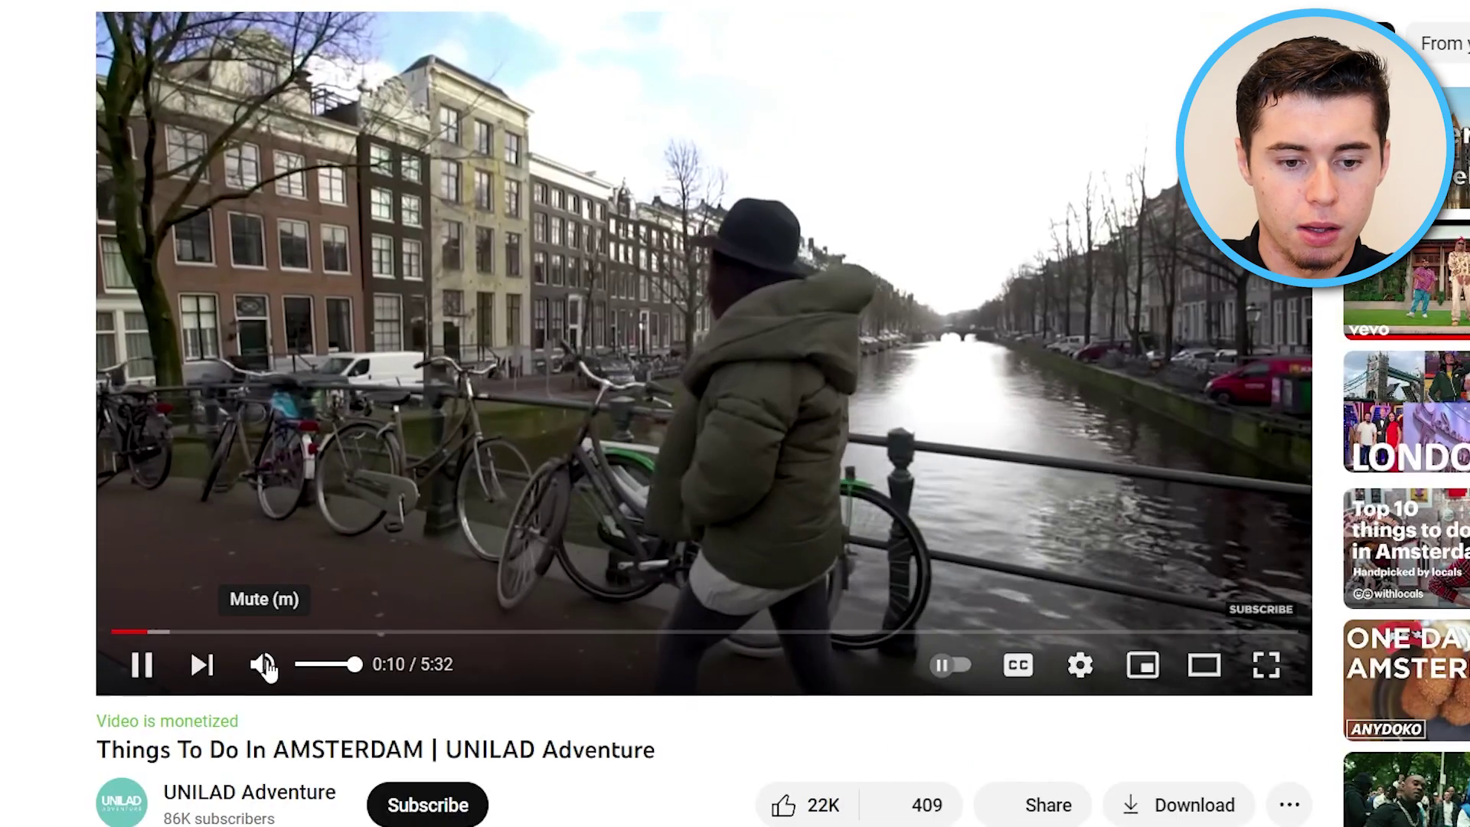
- Mute and pause the Amsterdam video, and examine its view count, age and description
{"action": "left_click", "coordinate": [264, 666]}
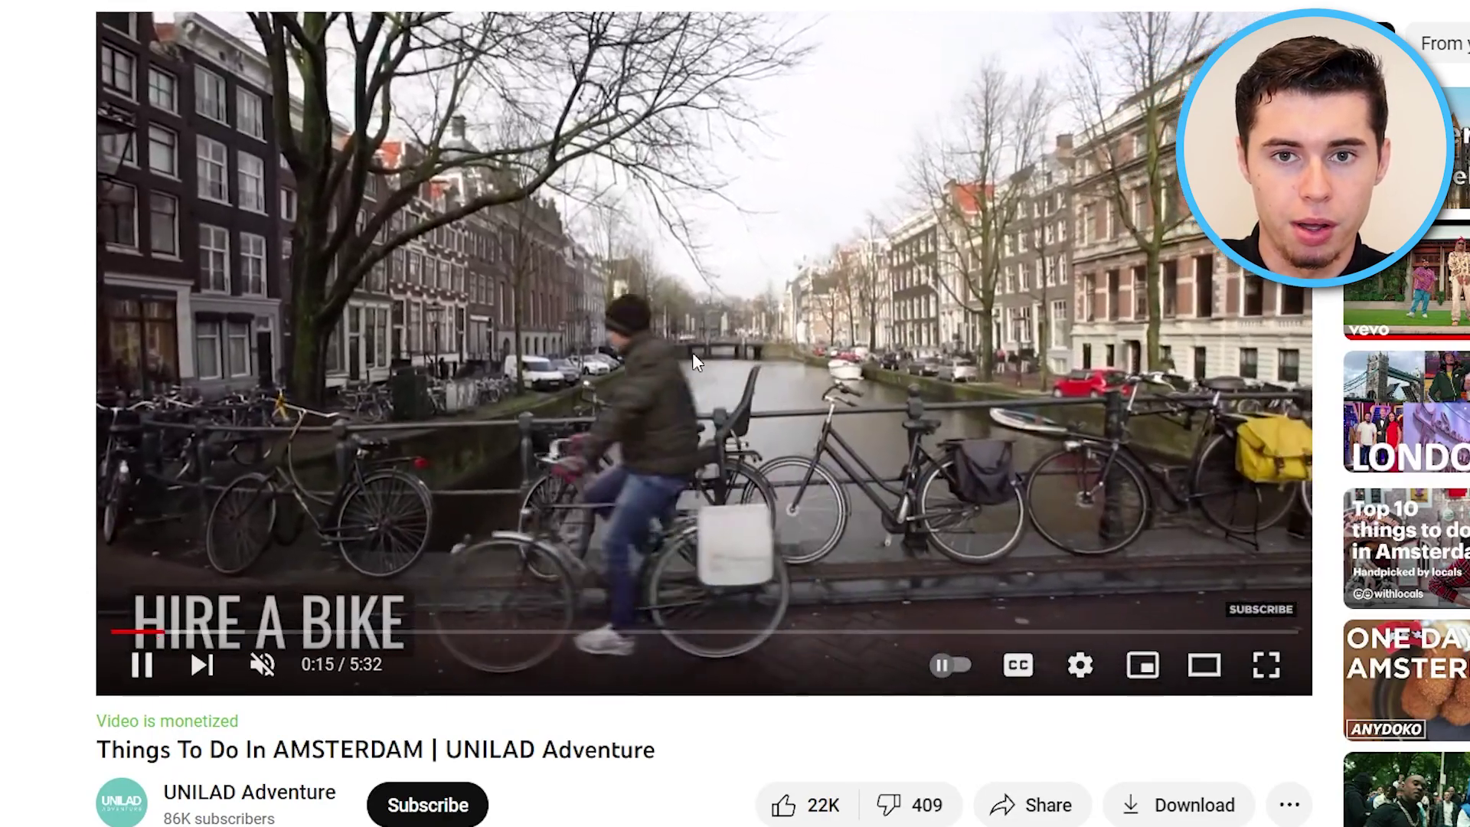
{"action": "left_click", "coordinate": [700, 346]}
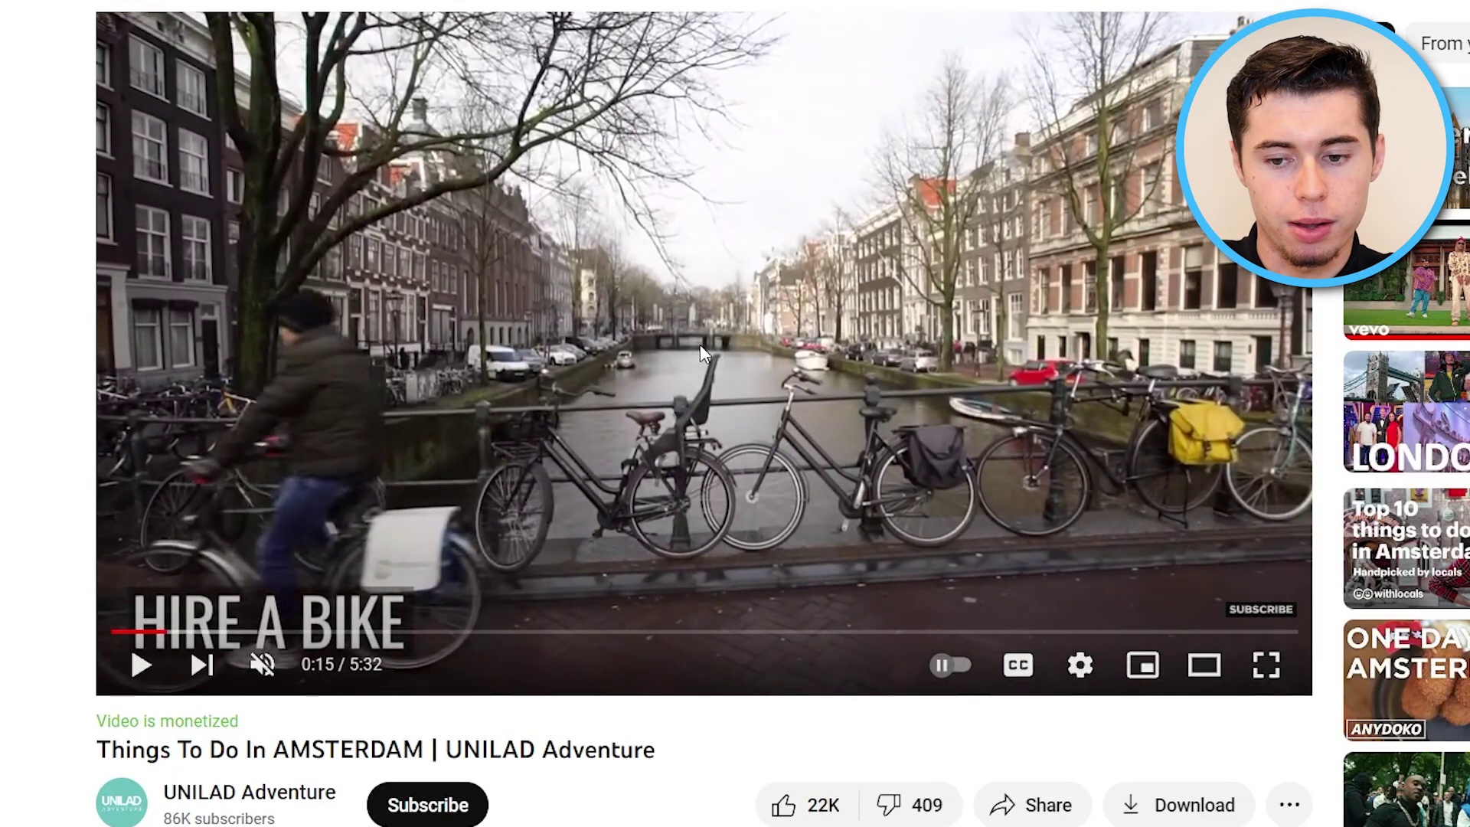
{"action": "scroll", "coordinate": [700, 343], "scroll_direction": "down", "scroll_amount": 3}
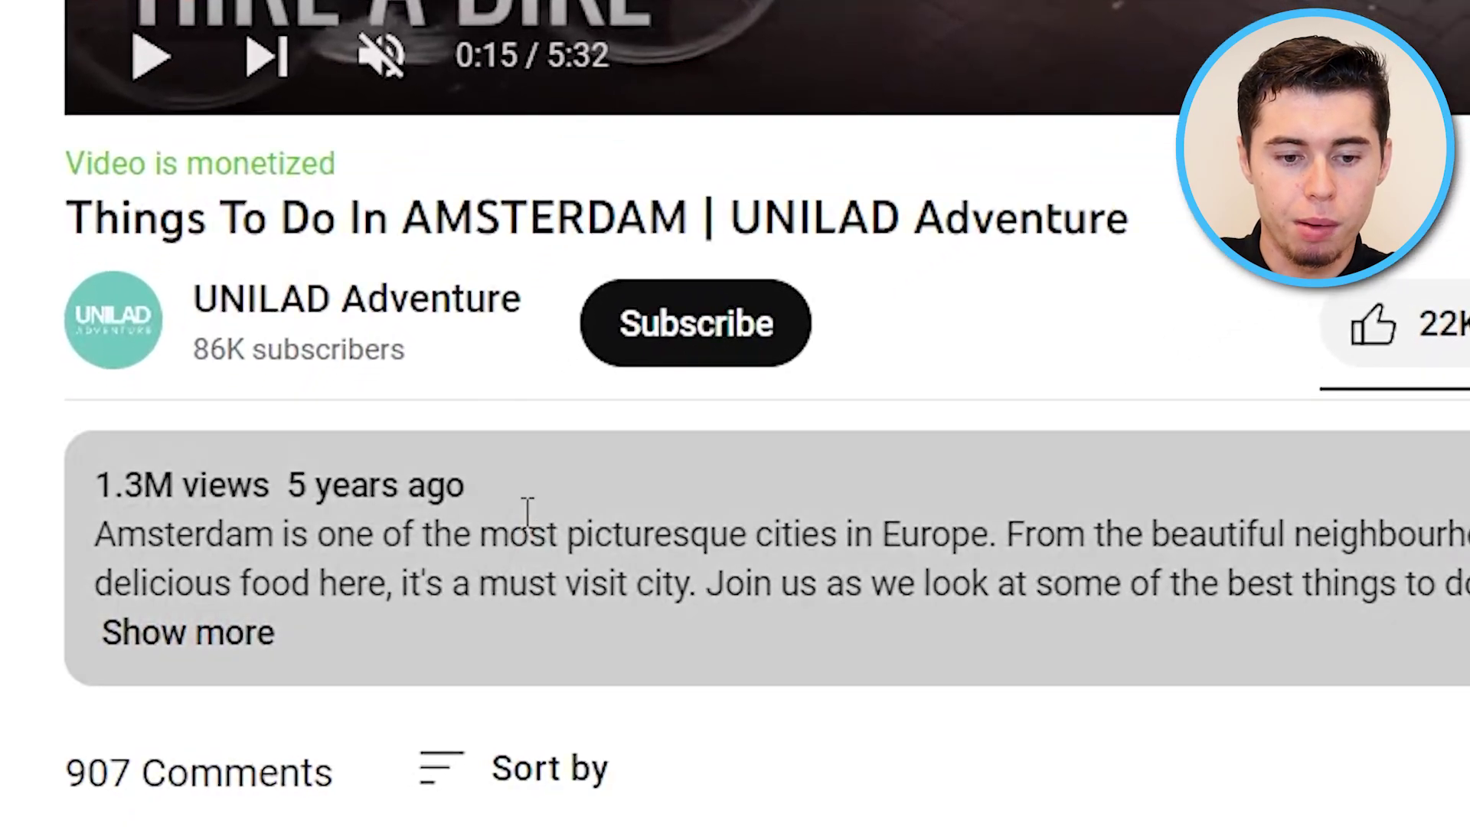
{"action": "left_click", "coordinate": [554, 510]}
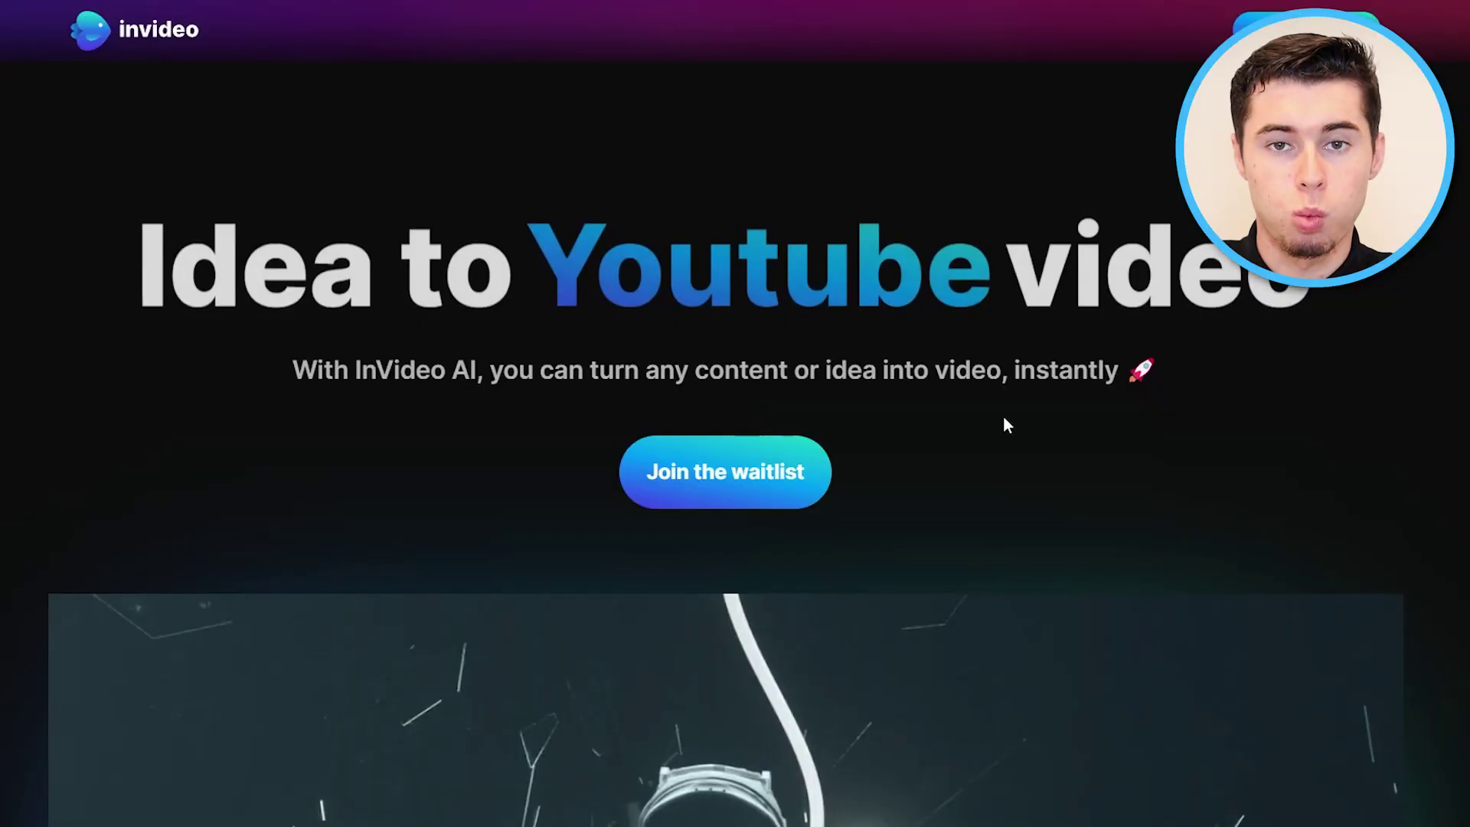
- Switch to the InVideo AI waitlist page and watch its "Idea to Video" promo clip
{"action": "scroll", "coordinate": [1003, 414], "scroll_direction": "down", "scroll_amount": 3}
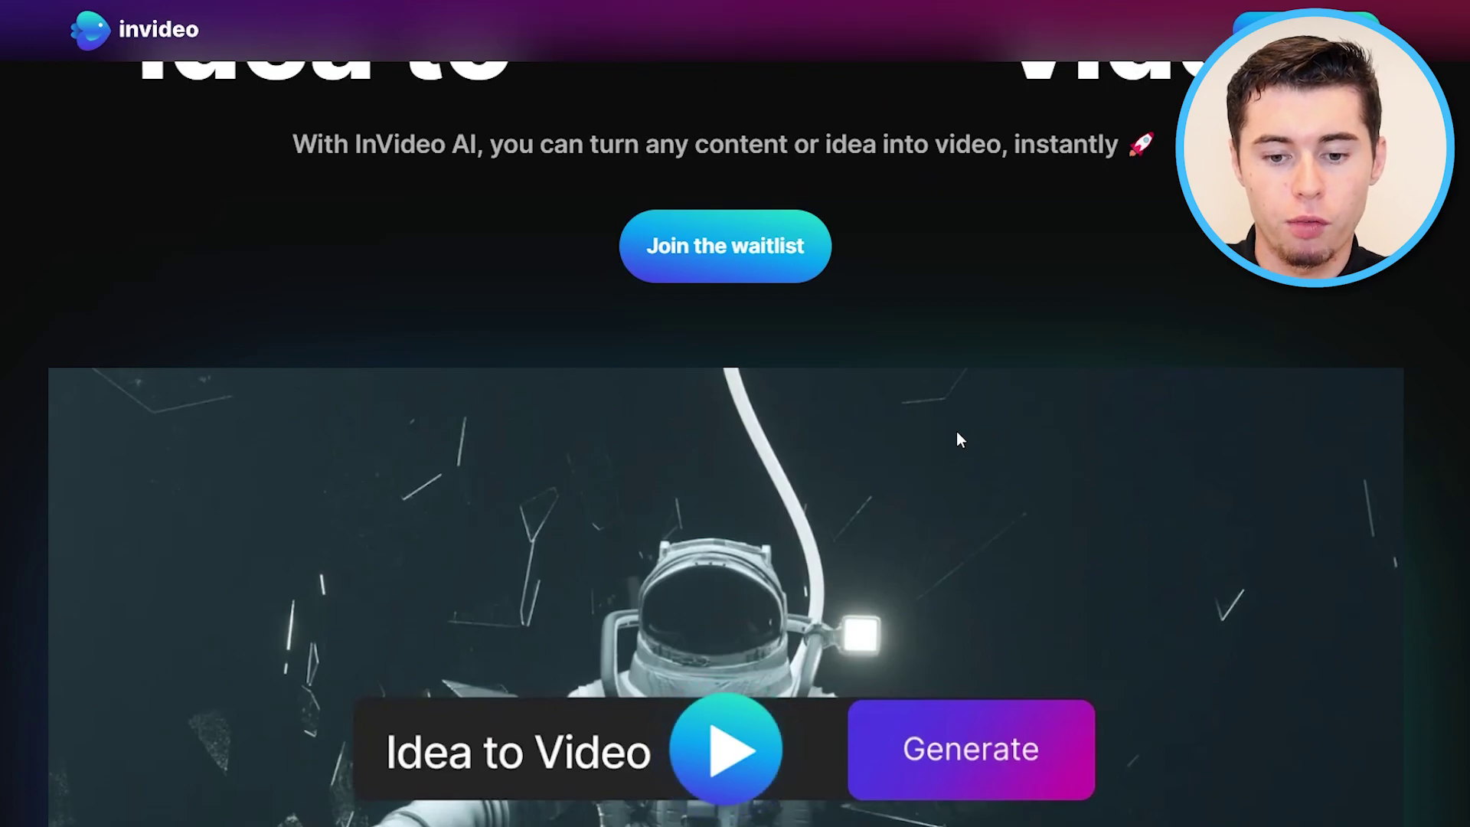
{"action": "scroll", "coordinate": [957, 431], "scroll_direction": "down", "scroll_amount": 5}
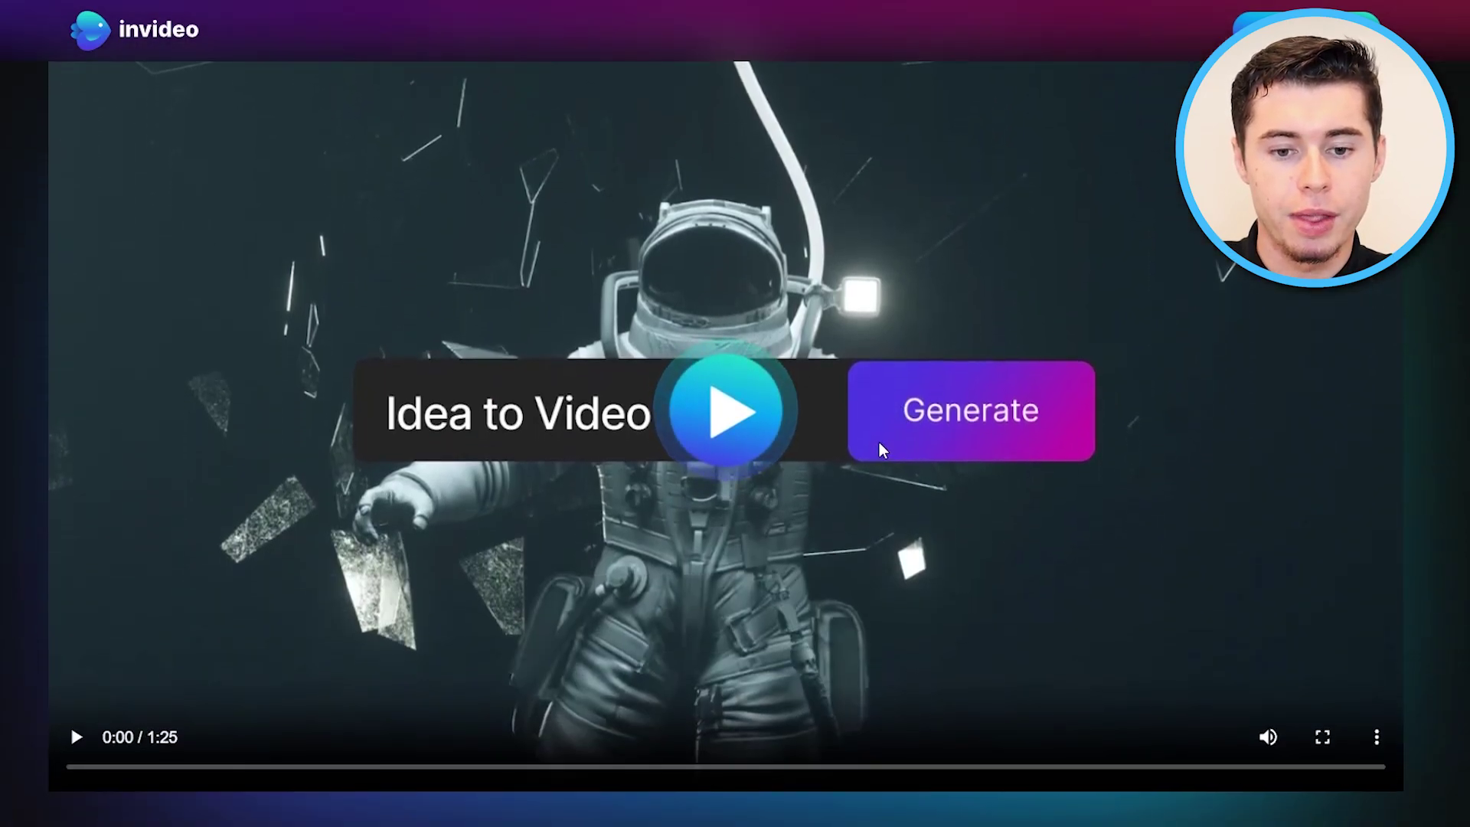
{"action": "left_click", "coordinate": [732, 417]}
{"action": "left_click", "coordinate": [1268, 737]}
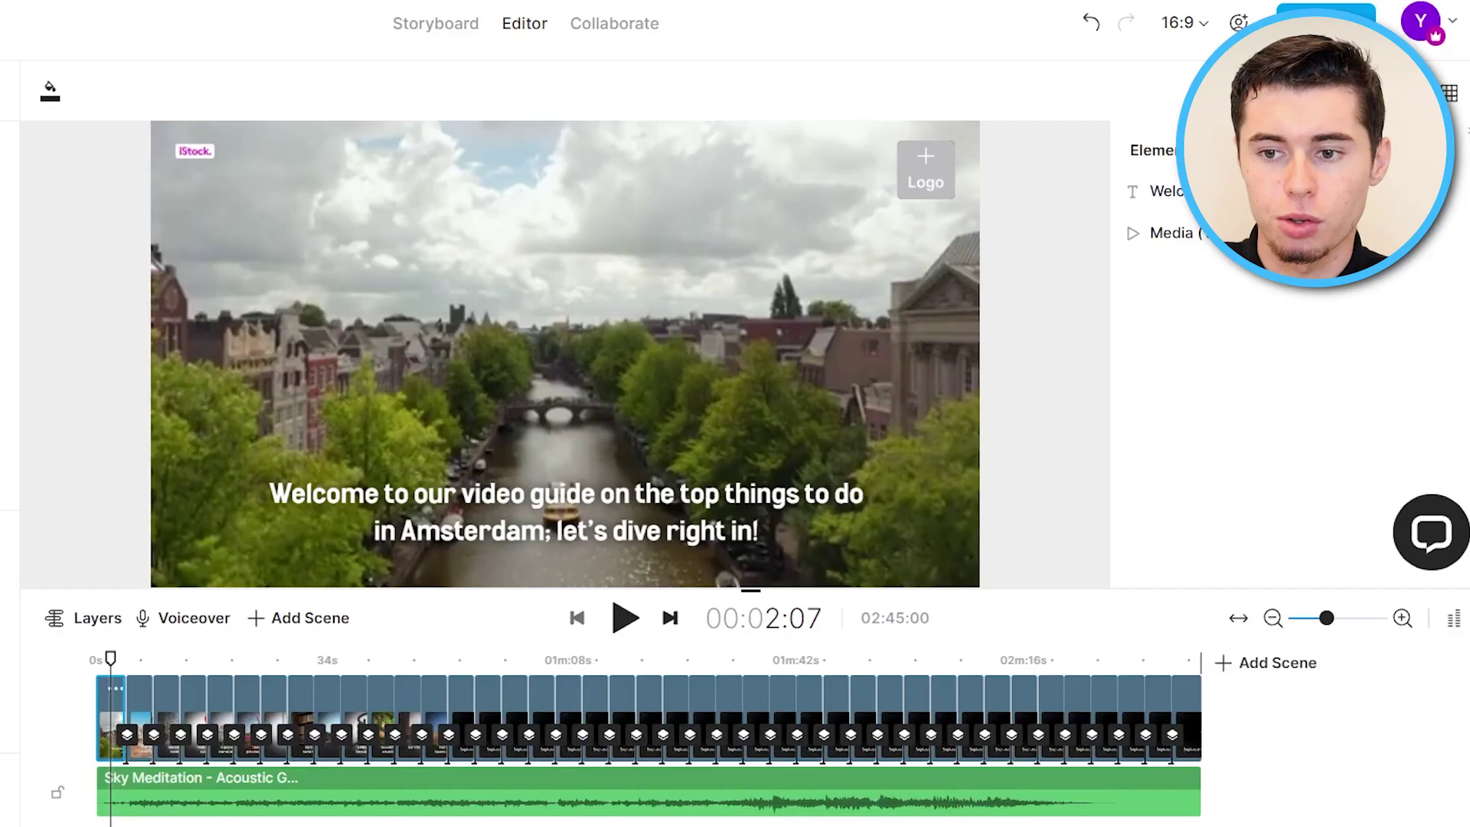
- Return to the video editor, preview the first scenes with voiceover from the start of the timeline, and move the playhead back to the start
{"action": "left_click", "coordinate": [1420, 20]}
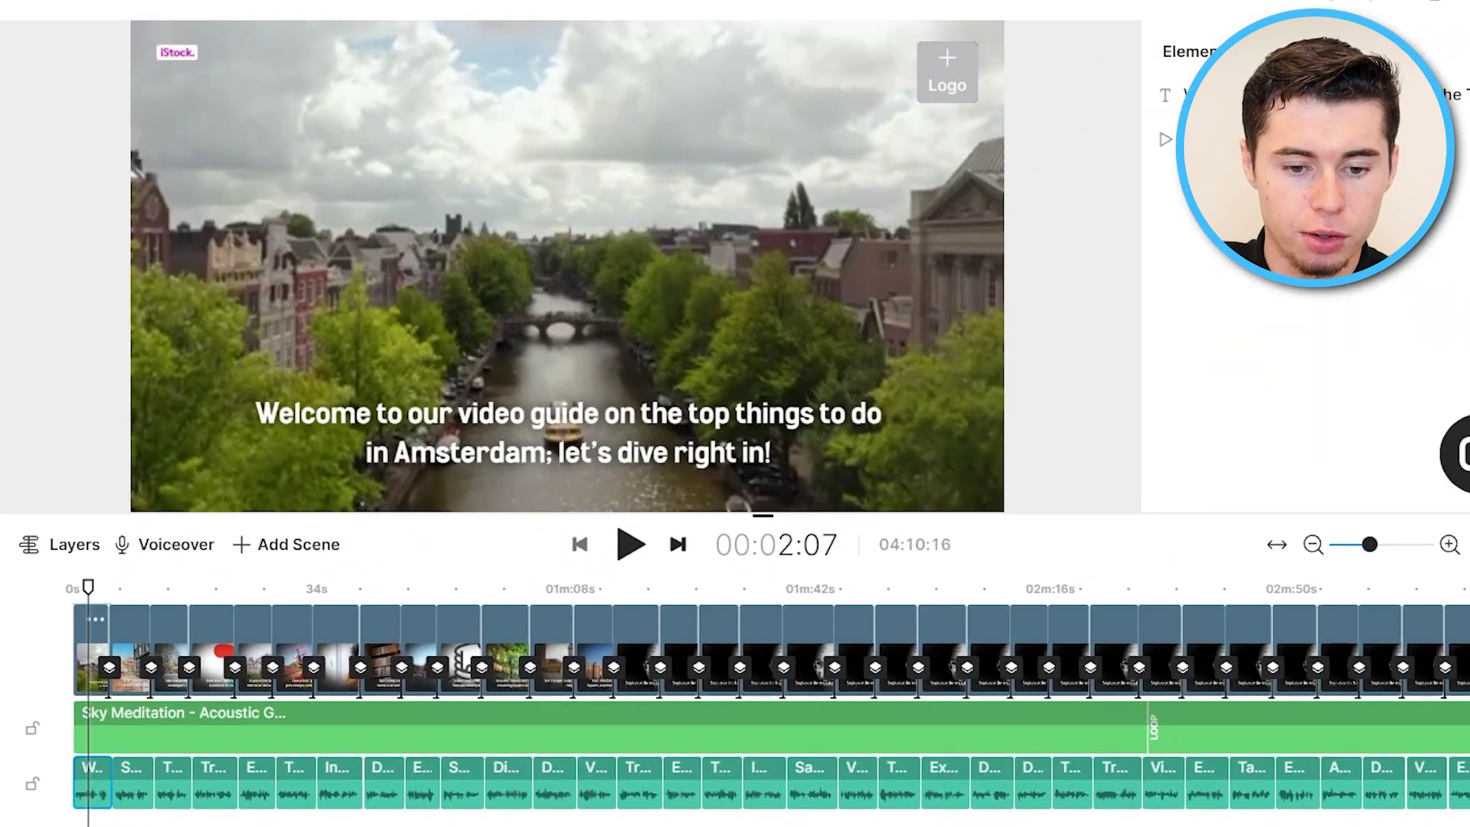
{"action": "left_click_drag", "start_coordinate": [84, 591], "coordinate": [52, 584]}
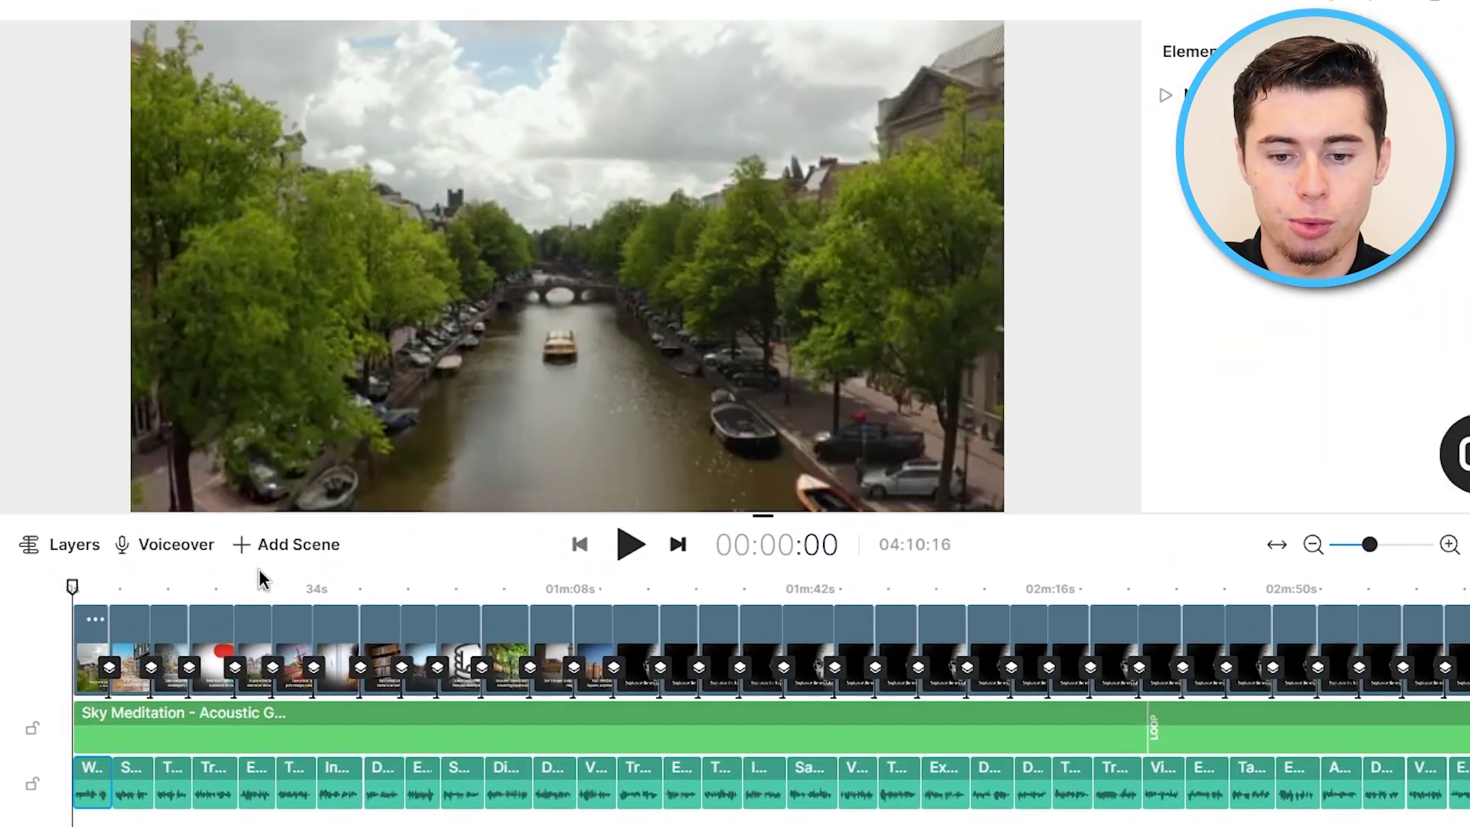
{"action": "left_click", "coordinate": [631, 546]}
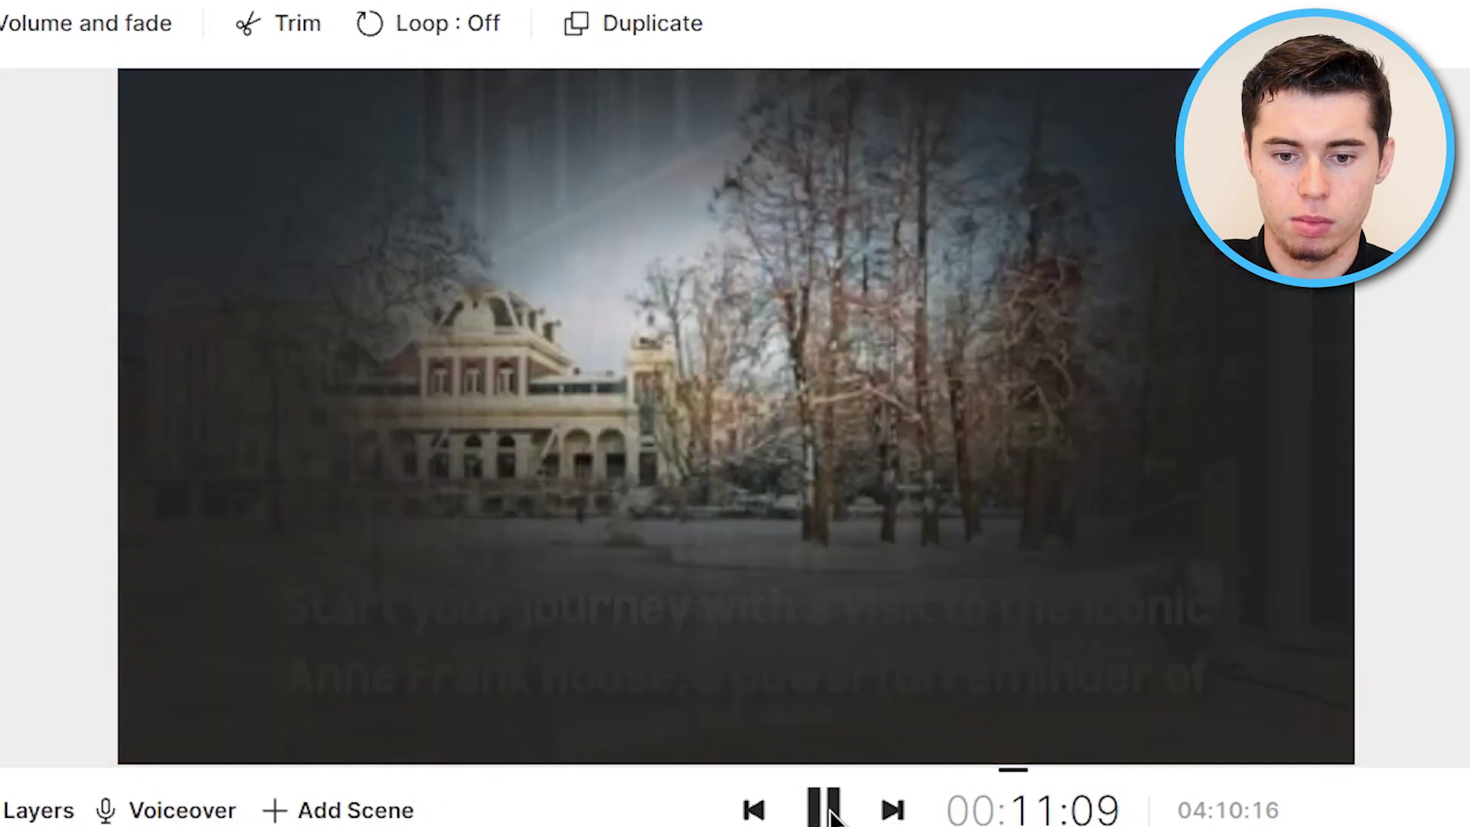
{"action": "left_click", "coordinate": [825, 808]}
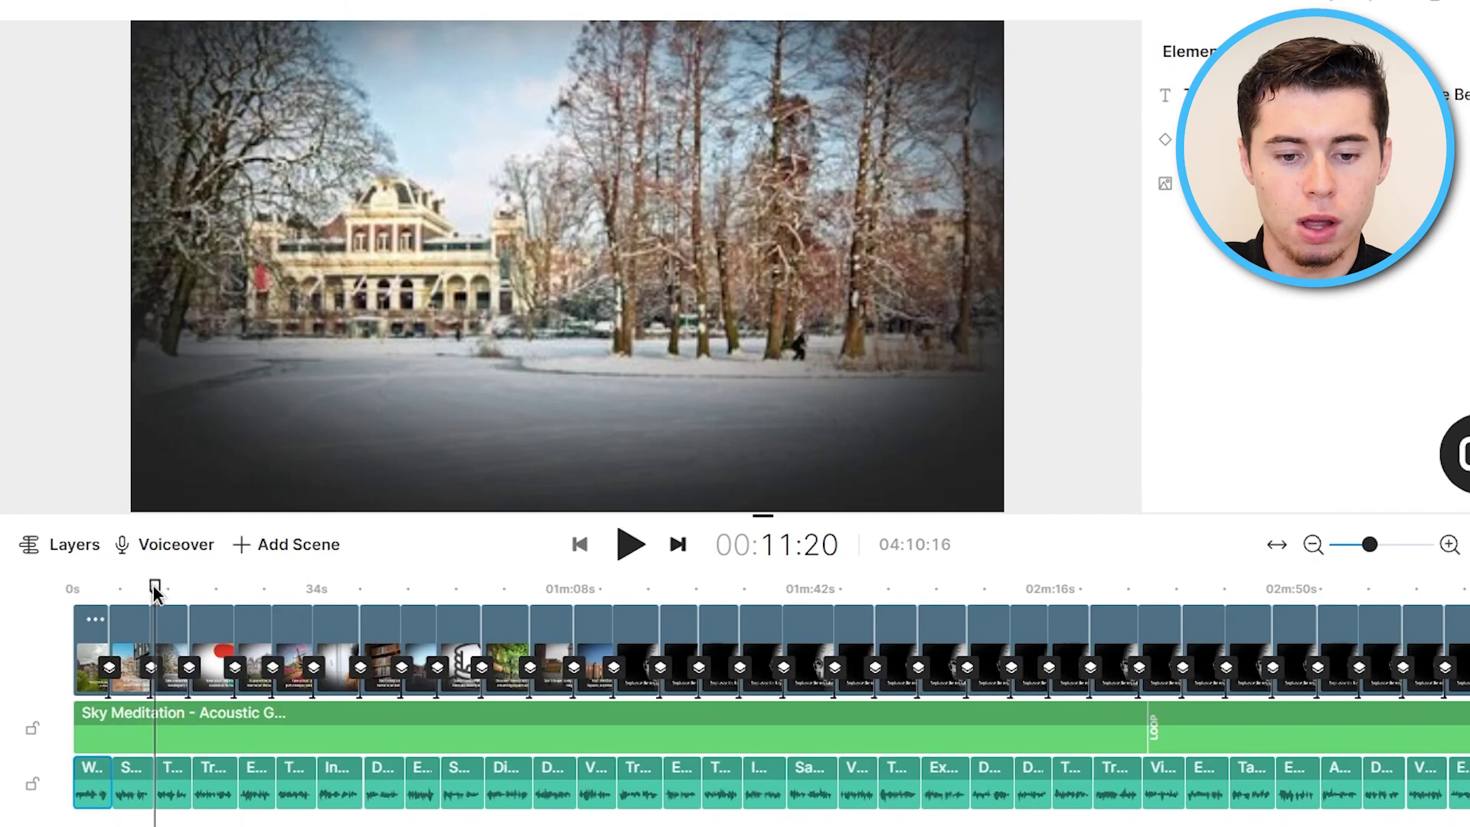
{"action": "left_click_drag", "start_coordinate": [156, 592], "coordinate": [39, 498]}
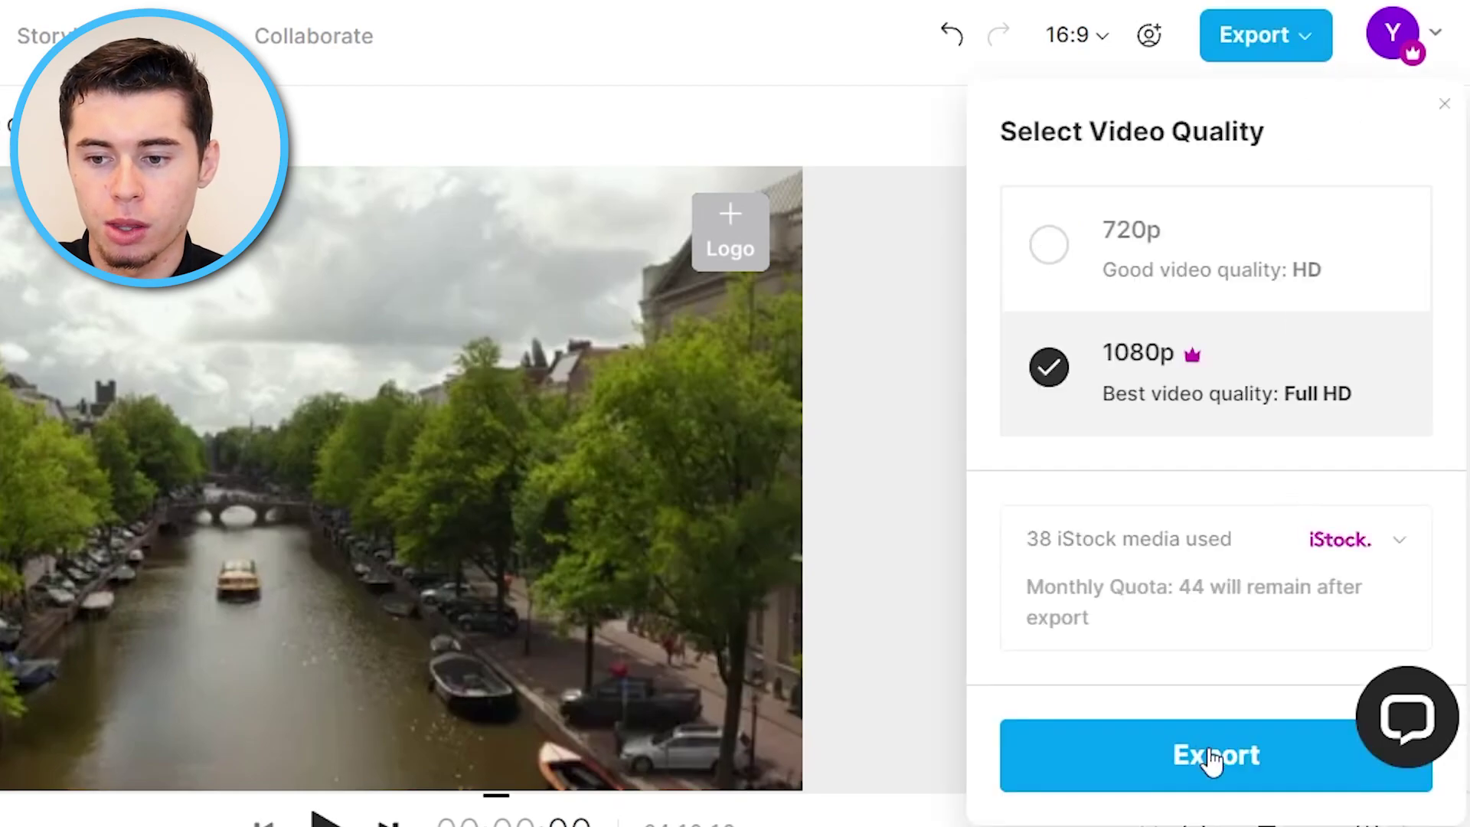
- Export the finished video in 1080p Full HD quality
{"action": "left_click", "coordinate": [1210, 750]}
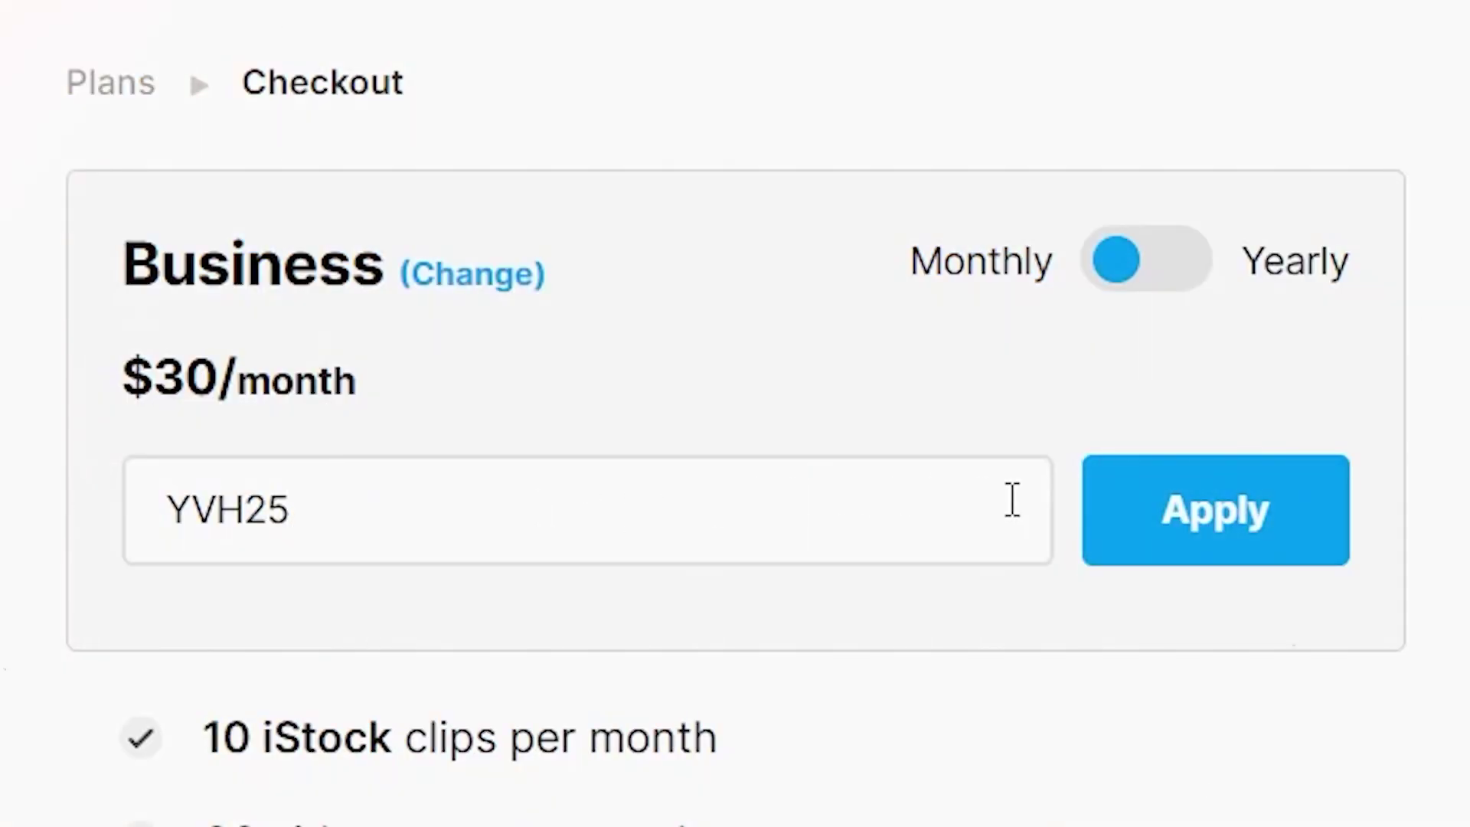
- Apply the coupon code YVH25 to the monthly Business plan at checkout
{"action": "left_click", "coordinate": [1240, 529]}
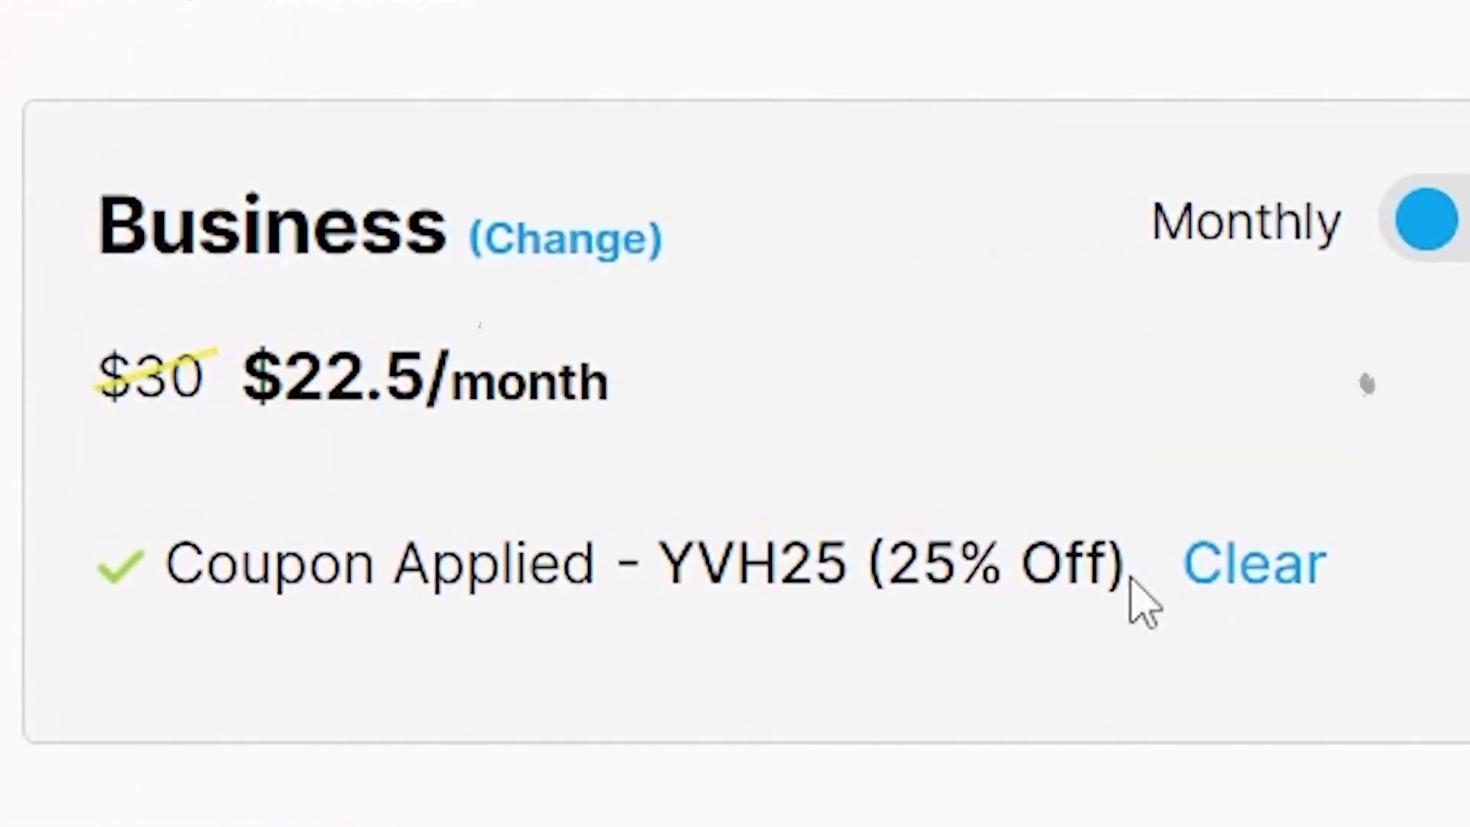
{"action": "left_click_drag", "start_coordinate": [899, 546], "coordinate": [599, 538]}
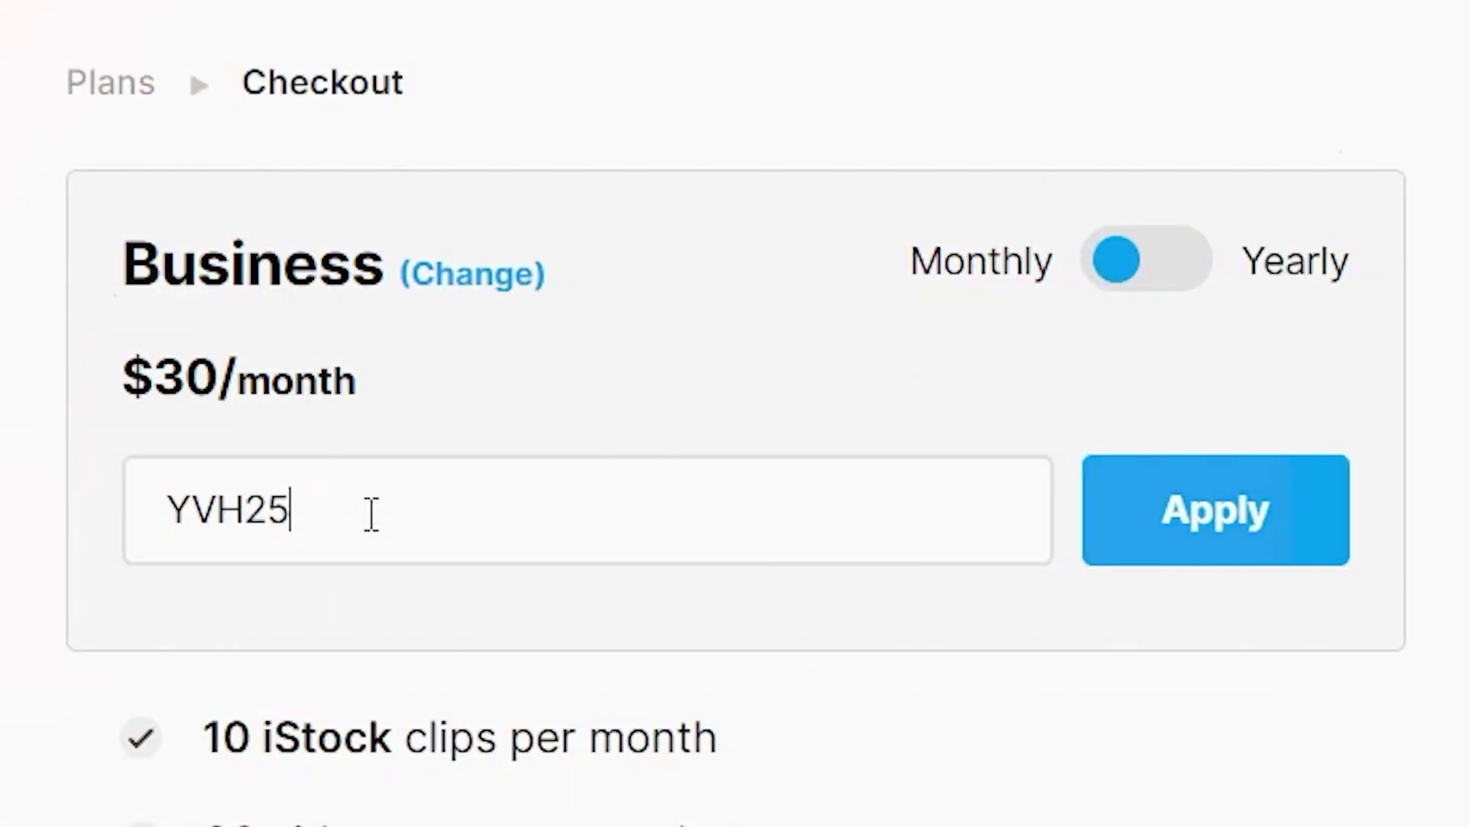
{"action": "left_click", "coordinate": [1237, 521]}
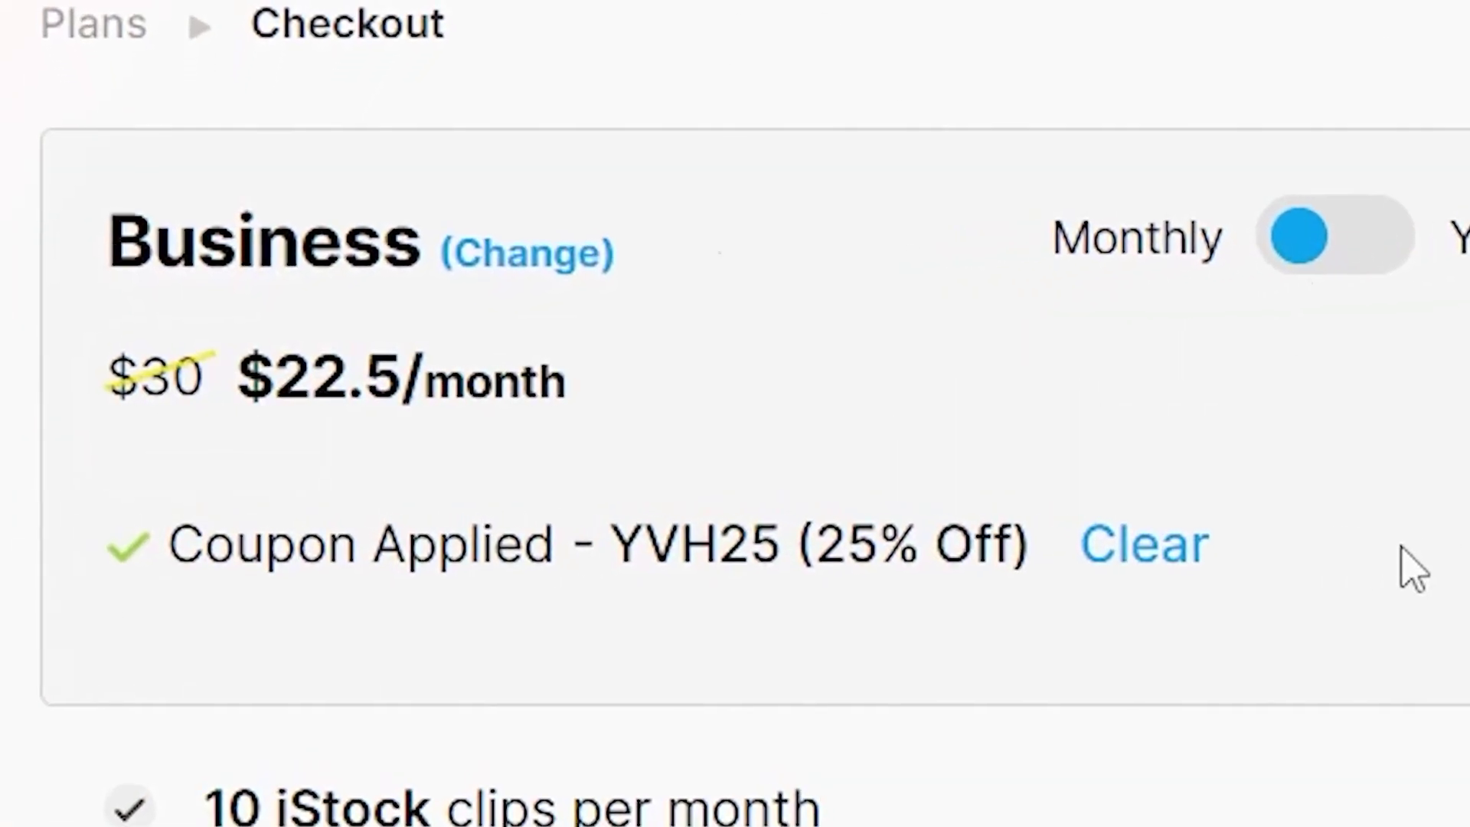
{"action": "left_click_drag", "start_coordinate": [892, 520], "coordinate": [598, 521]}
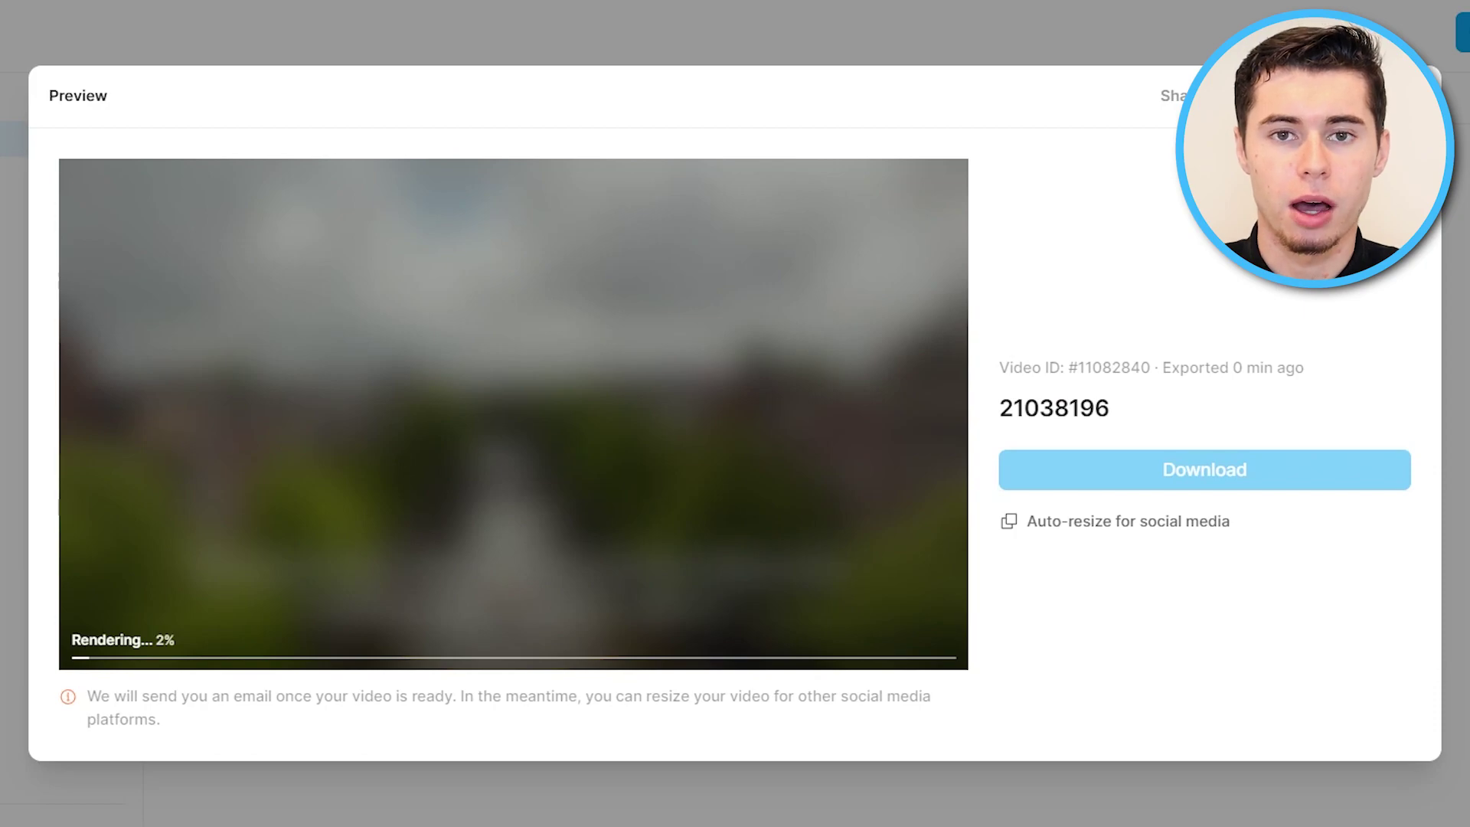